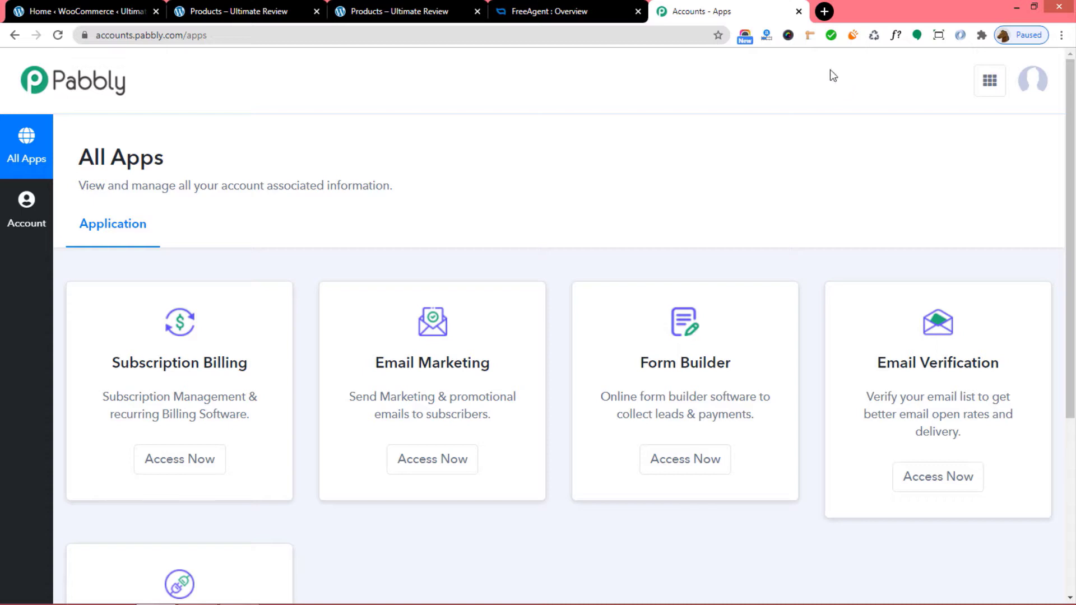
Open Pabbly Connect from the account and start a new workflow.
scroll(820, 243, down, 5)
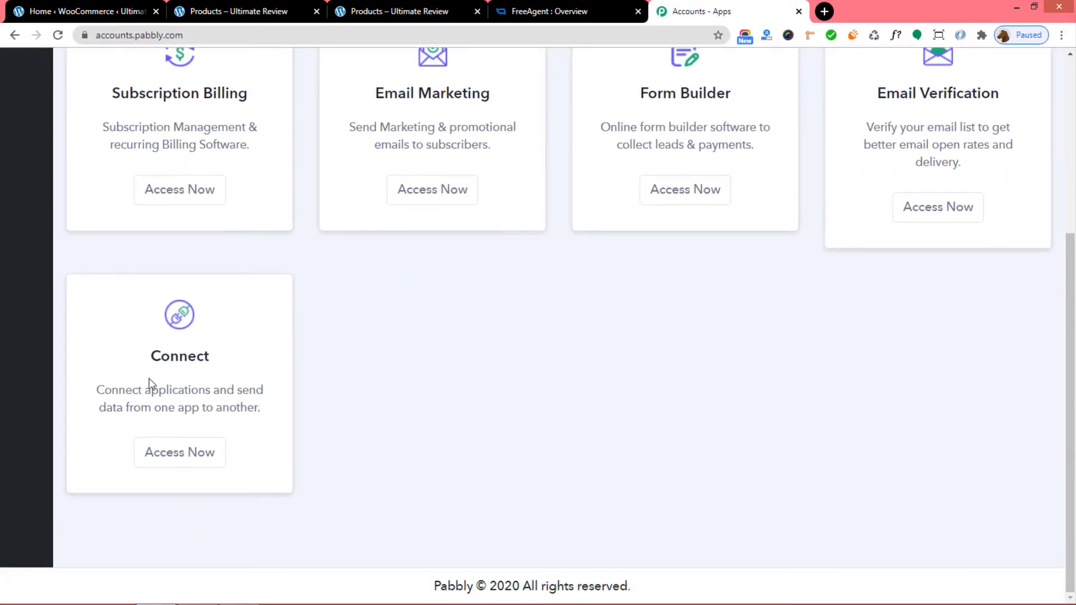
click(181, 460)
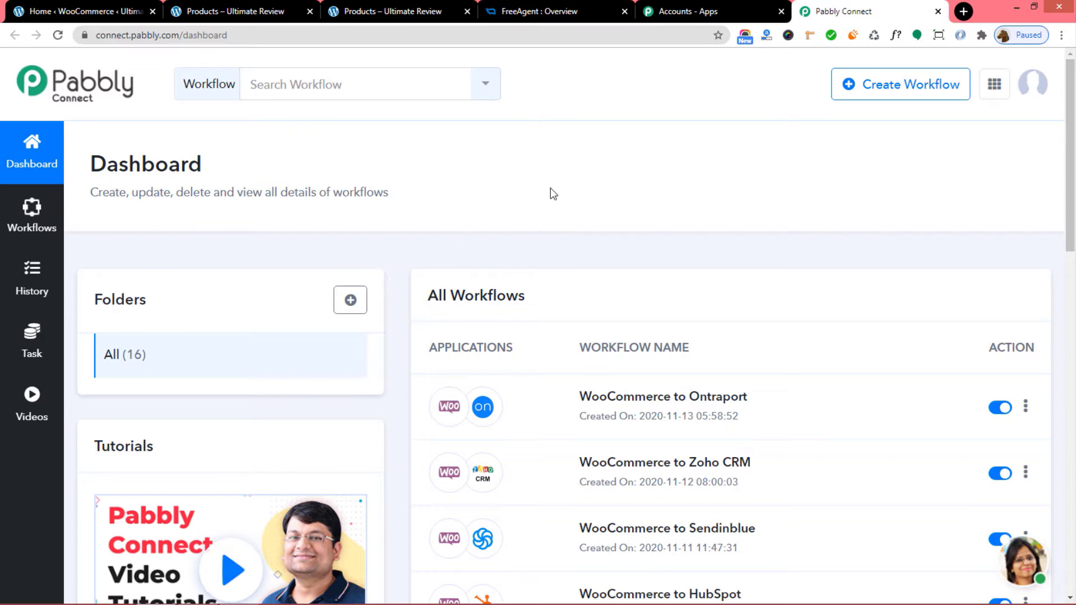
click(904, 93)
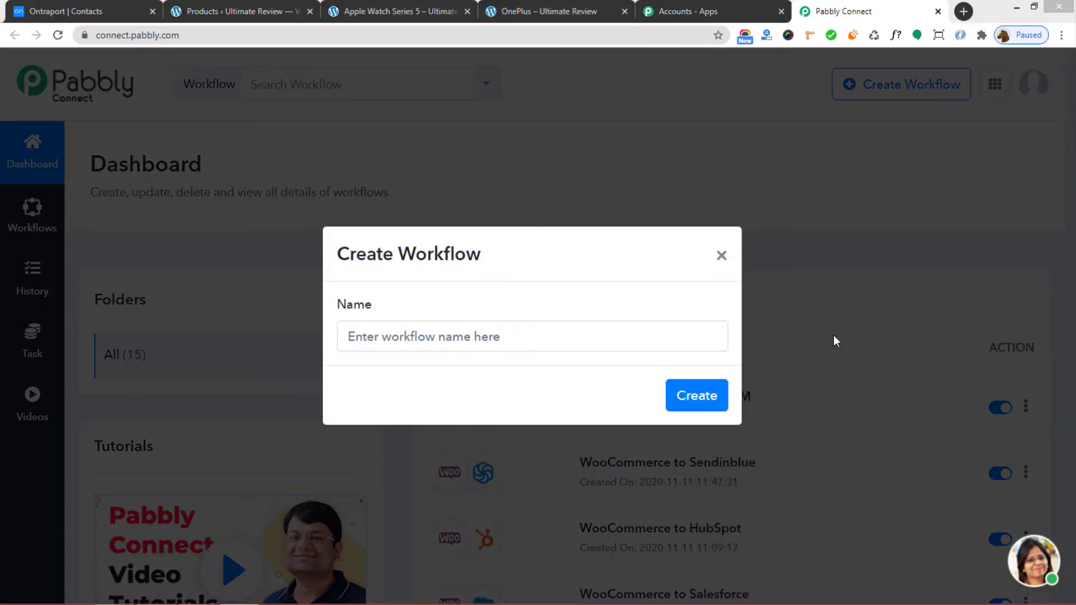
Create a workflow named 'WooCommerce to Ontraport'.
click(480, 329)
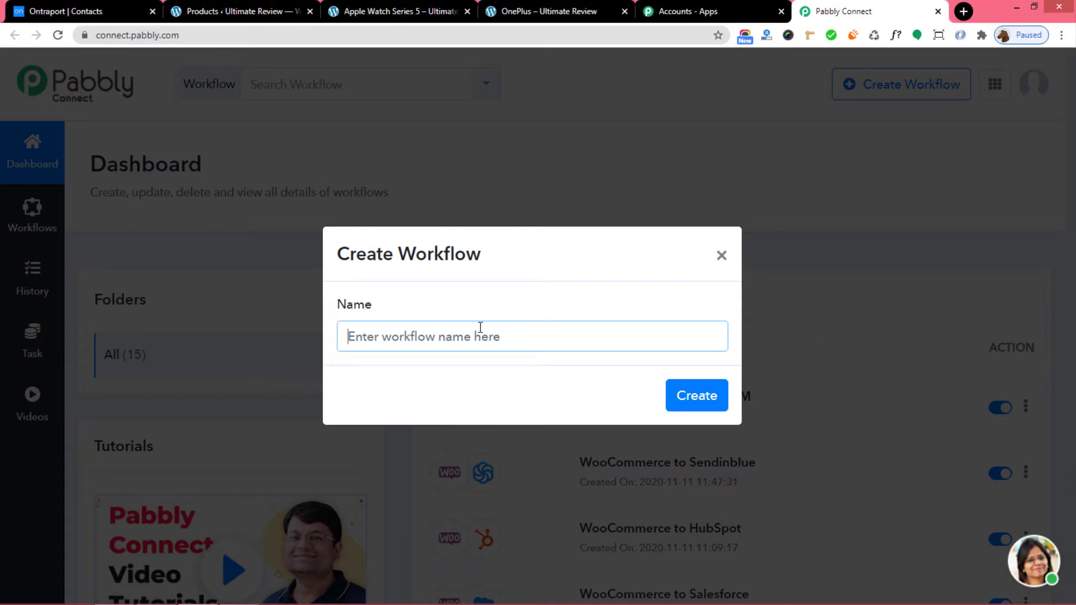
text(WooC)
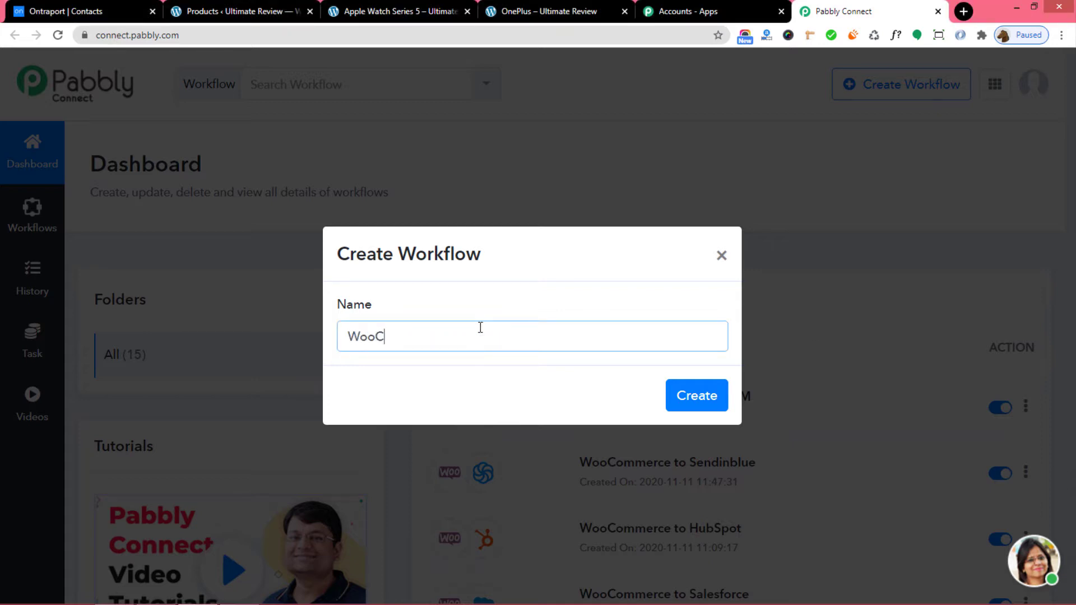
text(ommerce to Ontrap)
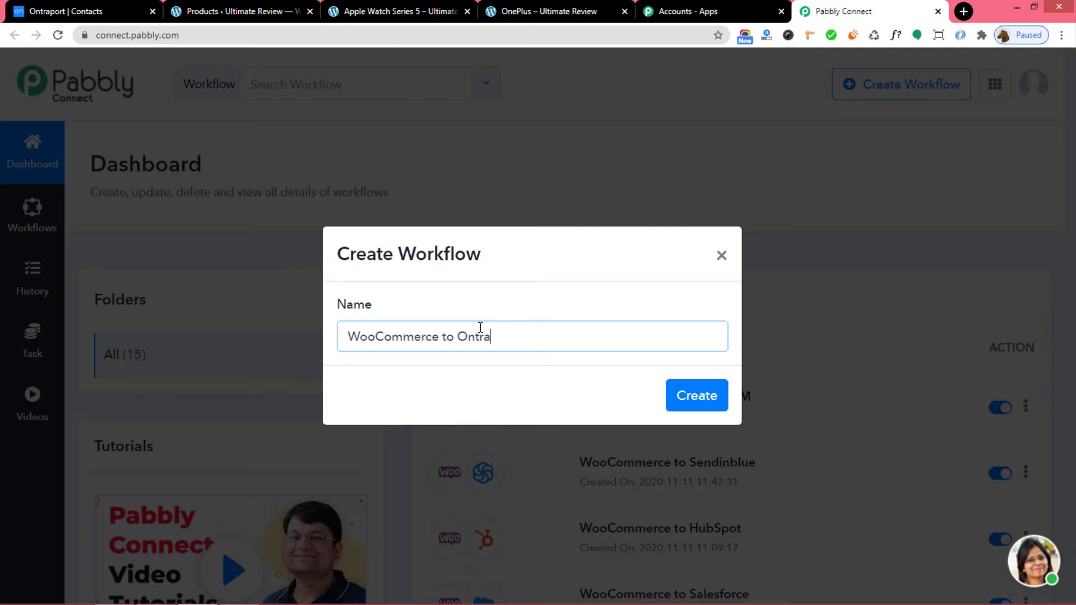
text(ort)
click(701, 397)
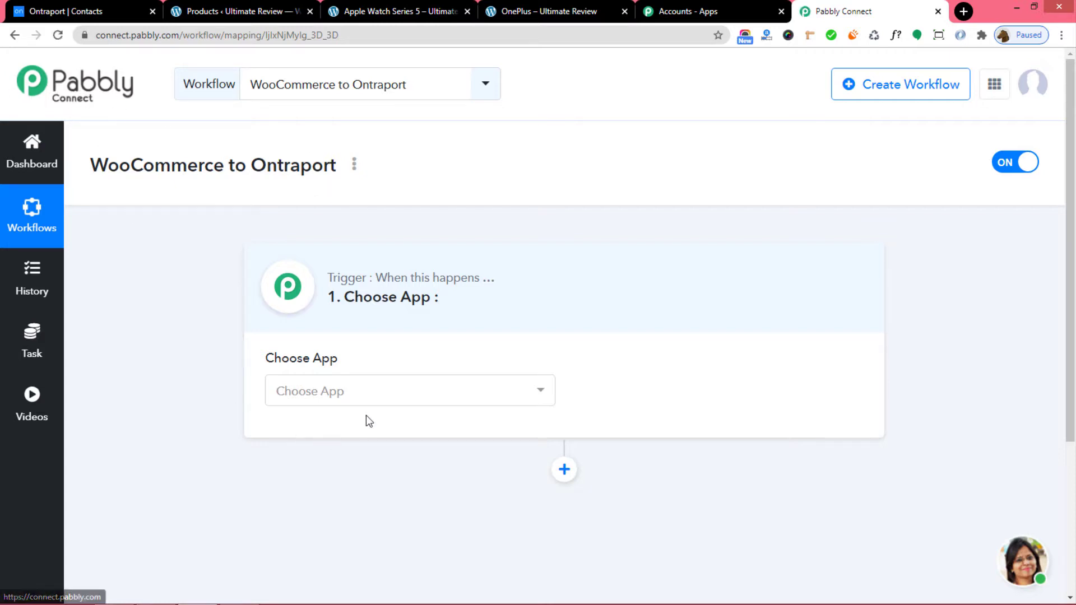
Set the trigger app to WooCommerce with the New Order Created method.
click(364, 401)
text(woo)
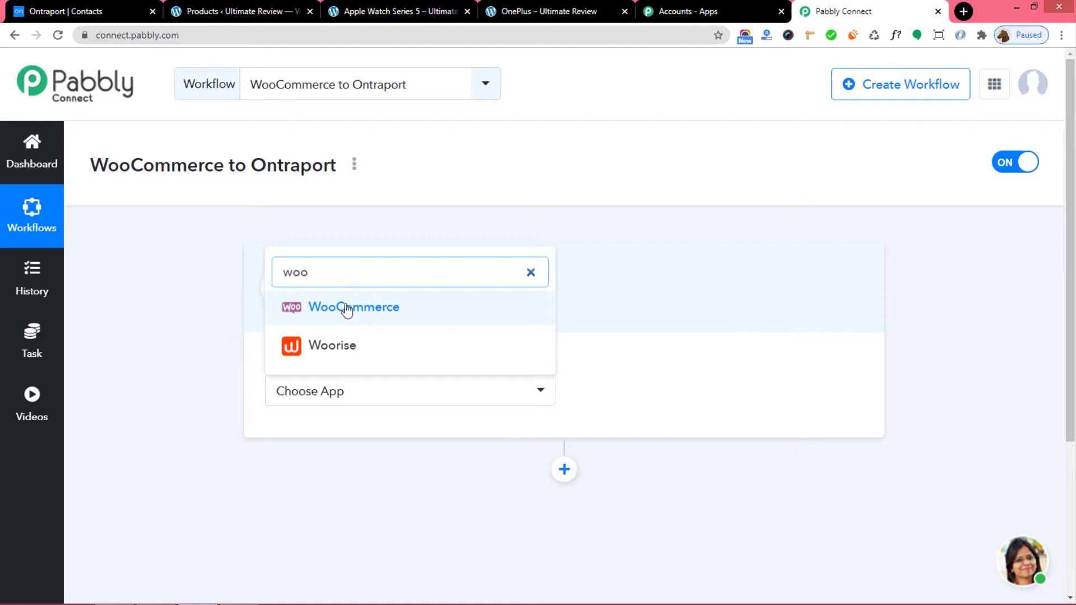
click(345, 308)
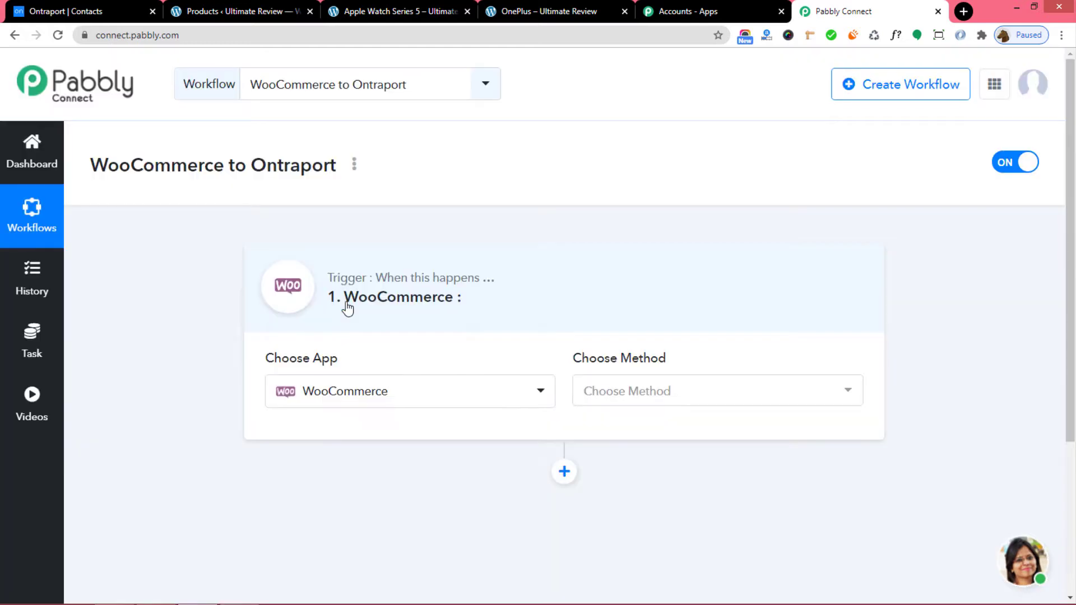
click(693, 398)
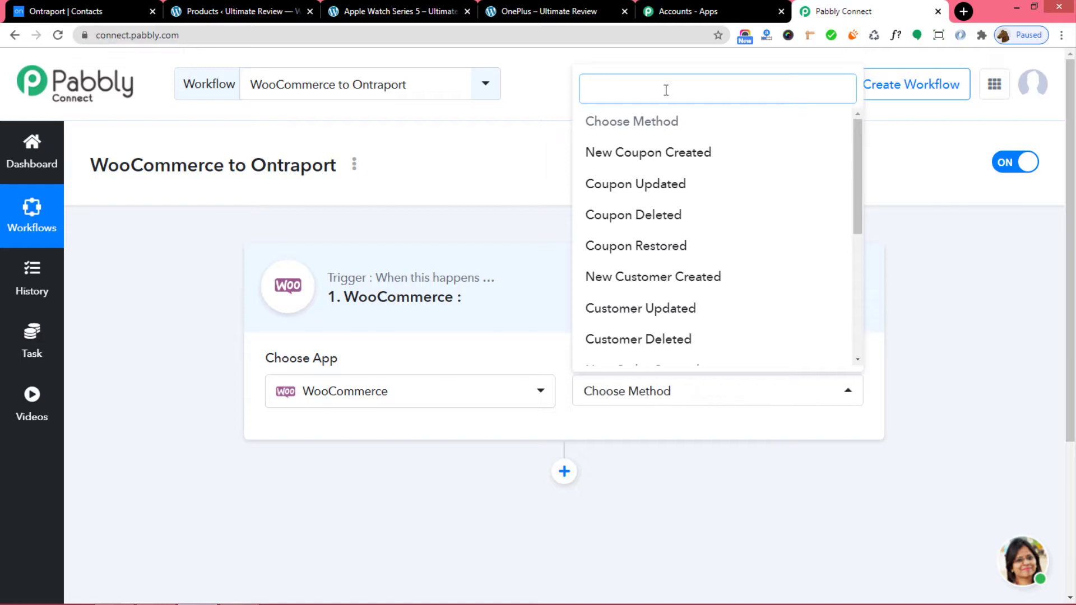
text(new or)
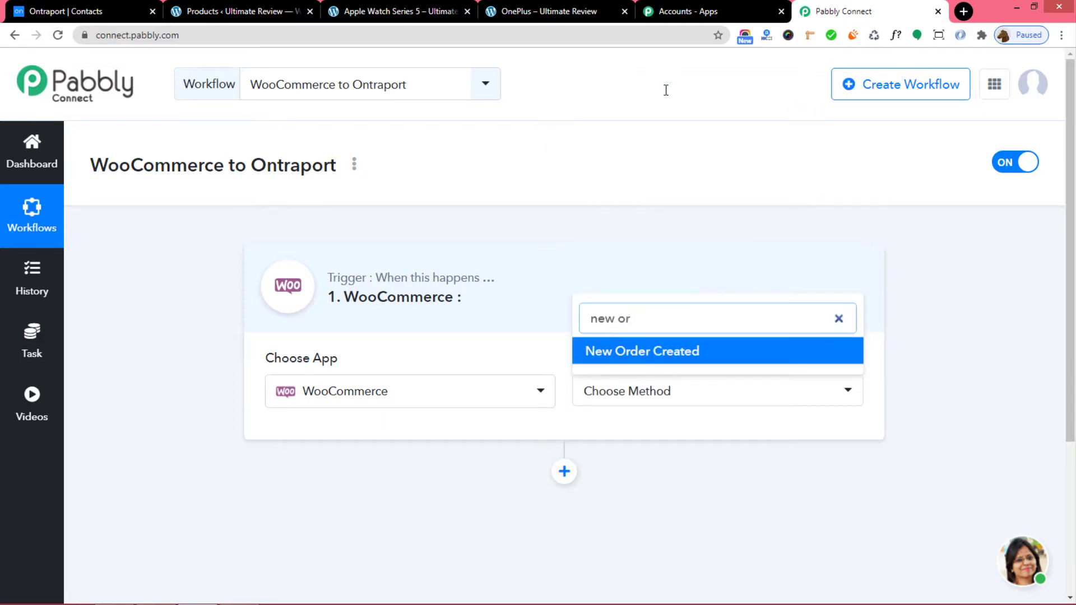
click(634, 353)
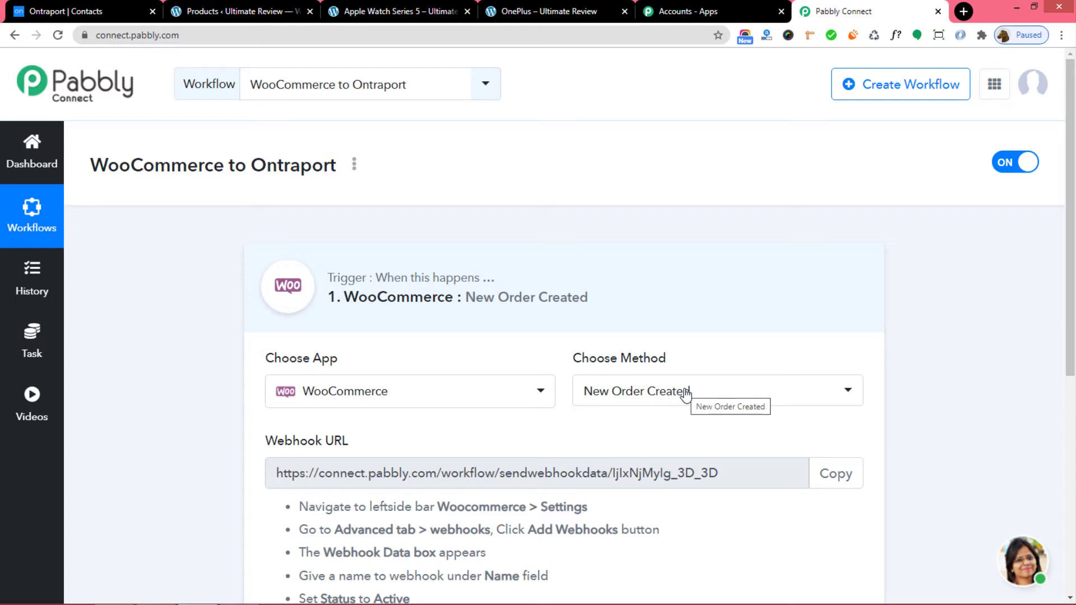
Keep New Order Created, copy the trigger's webhook URL and go to the store admin.
click(740, 398)
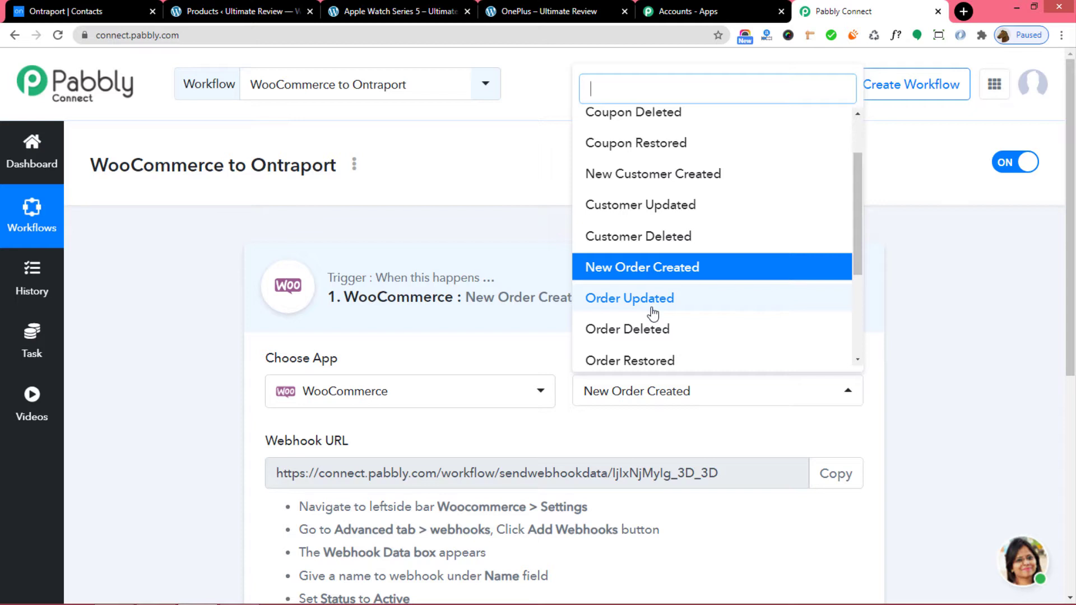
click(547, 430)
scroll(602, 434, down, 3)
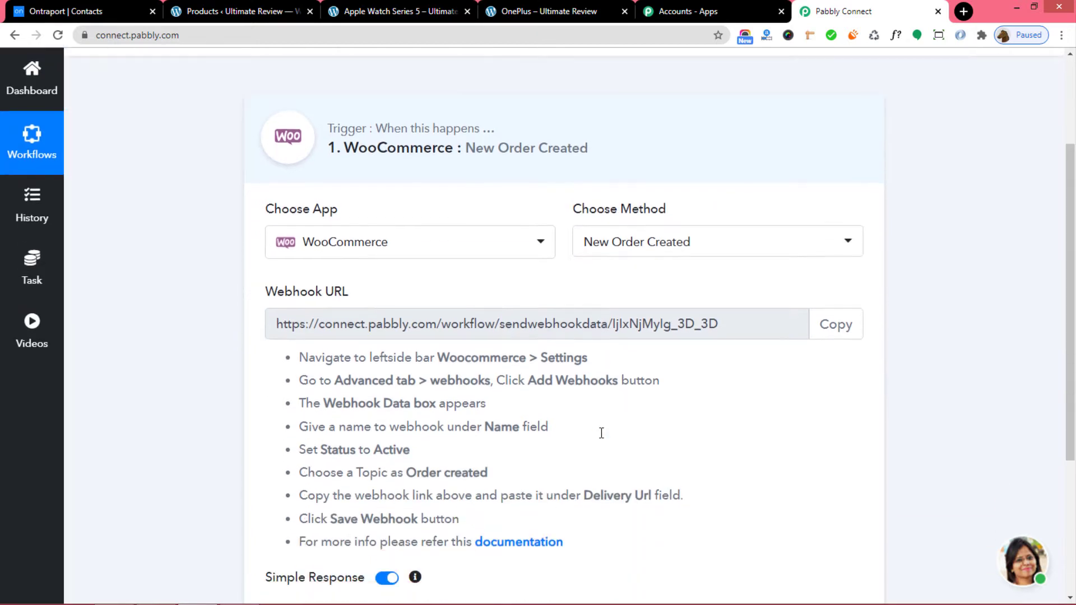
scroll(602, 434, down, 1)
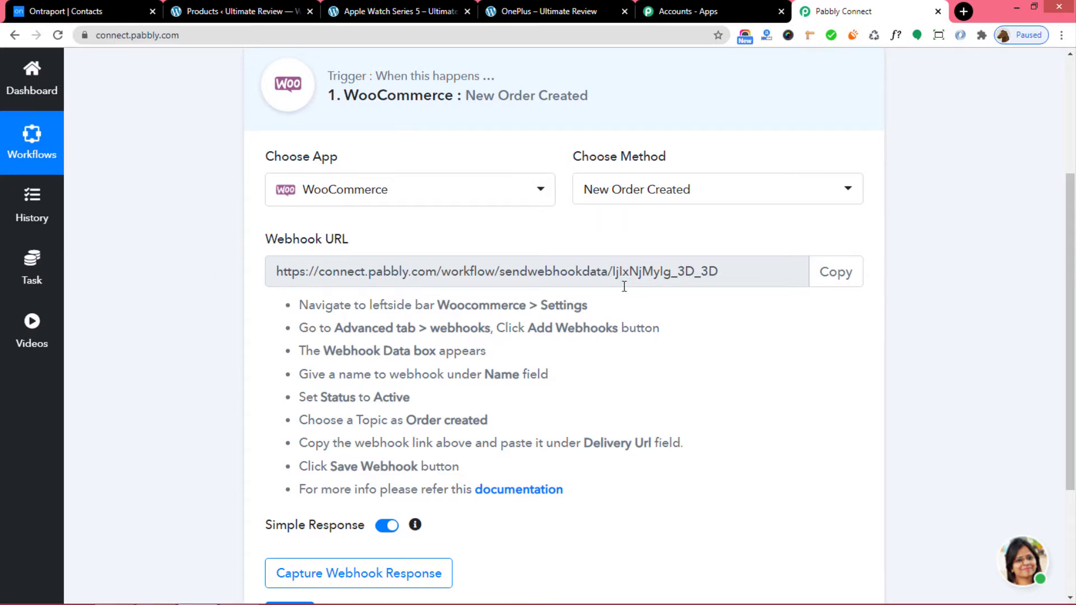
click(832, 279)
key(ctrl+c)
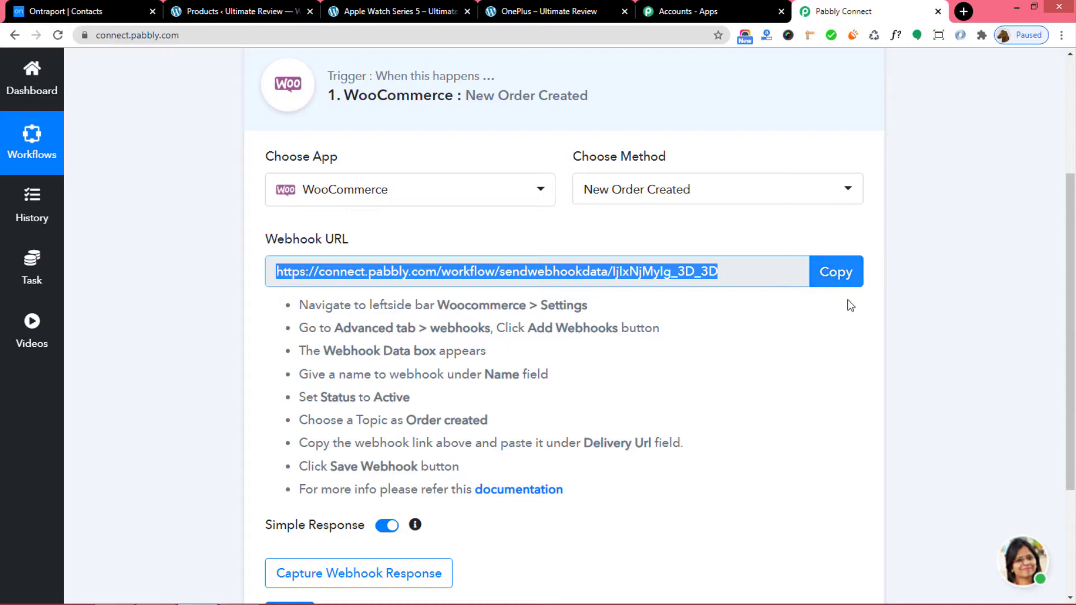
click(235, 12)
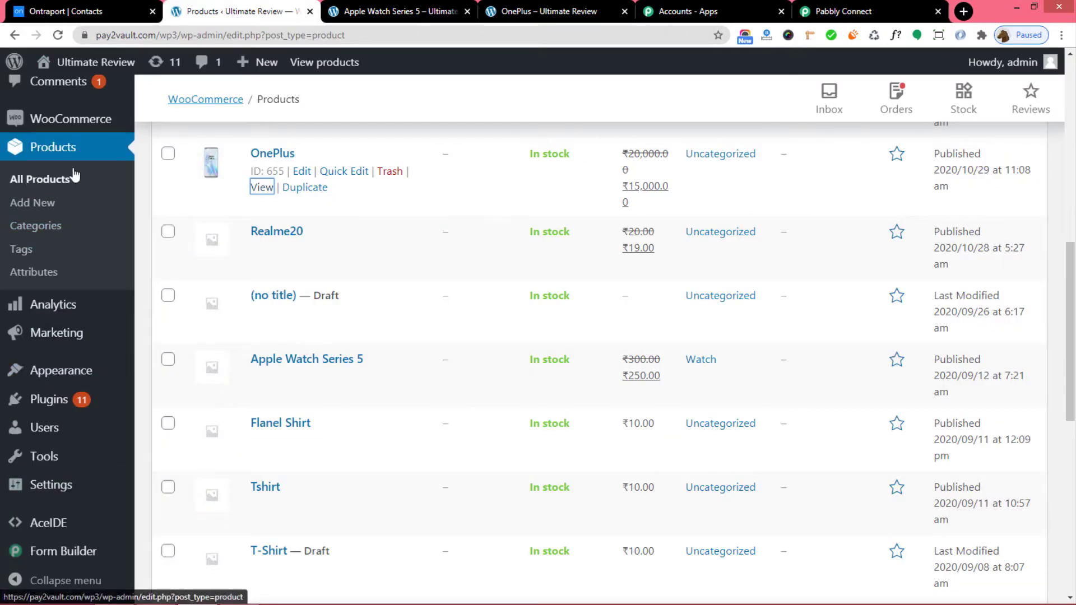
Go to WooCommerce Settings > Advanced > Webhooks and add a new webhook.
click(47, 121)
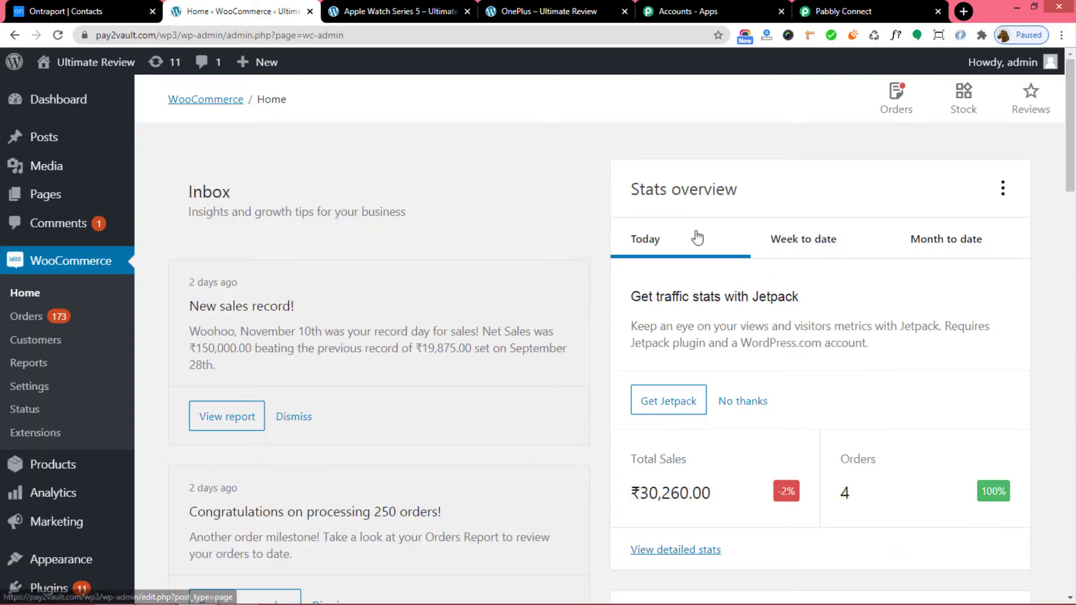
click(21, 388)
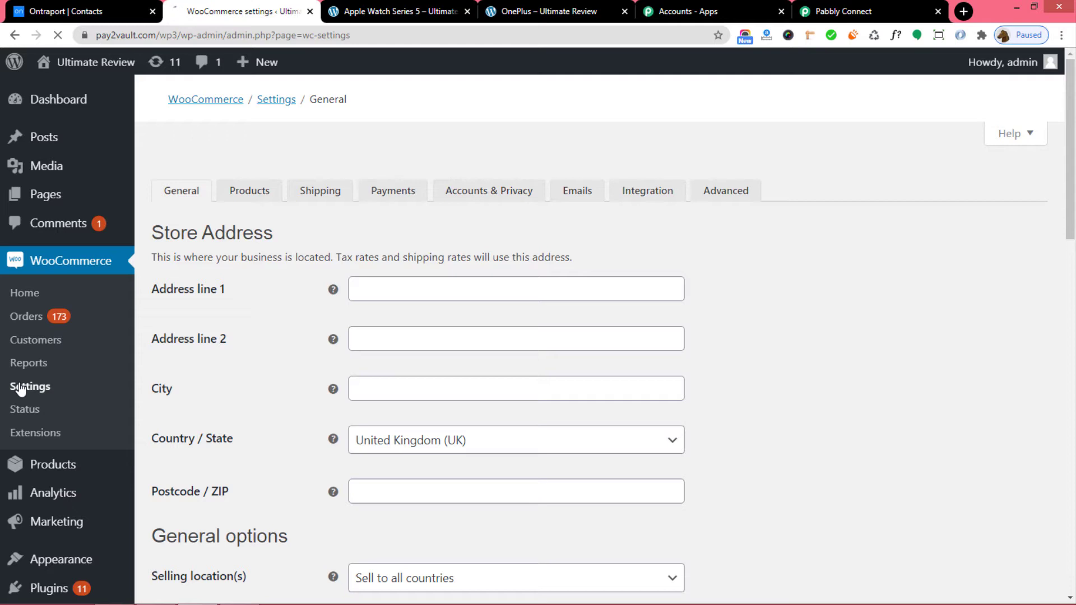
click(725, 173)
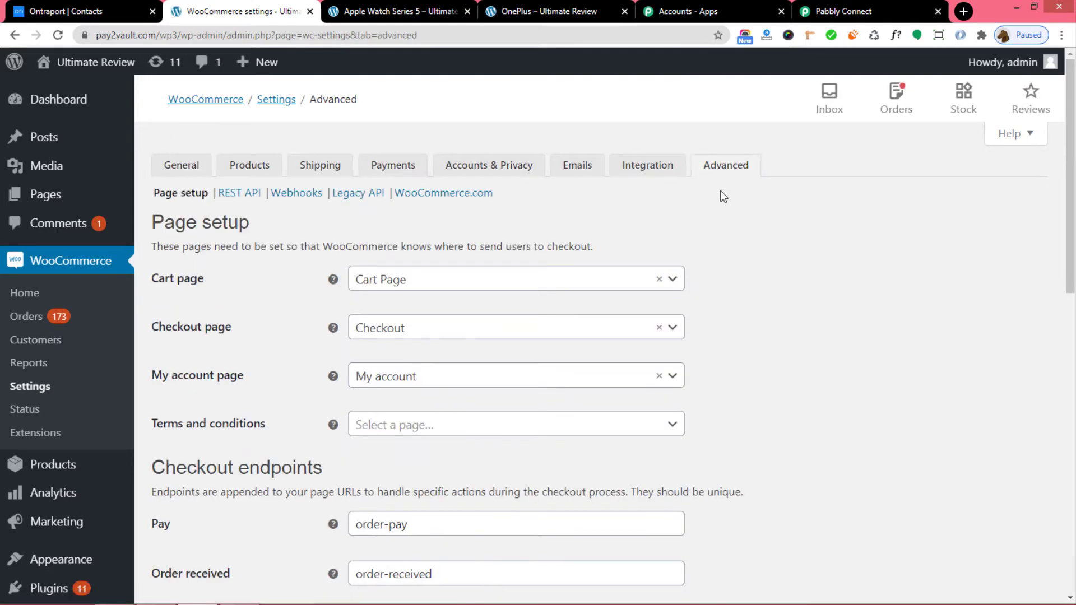
click(307, 196)
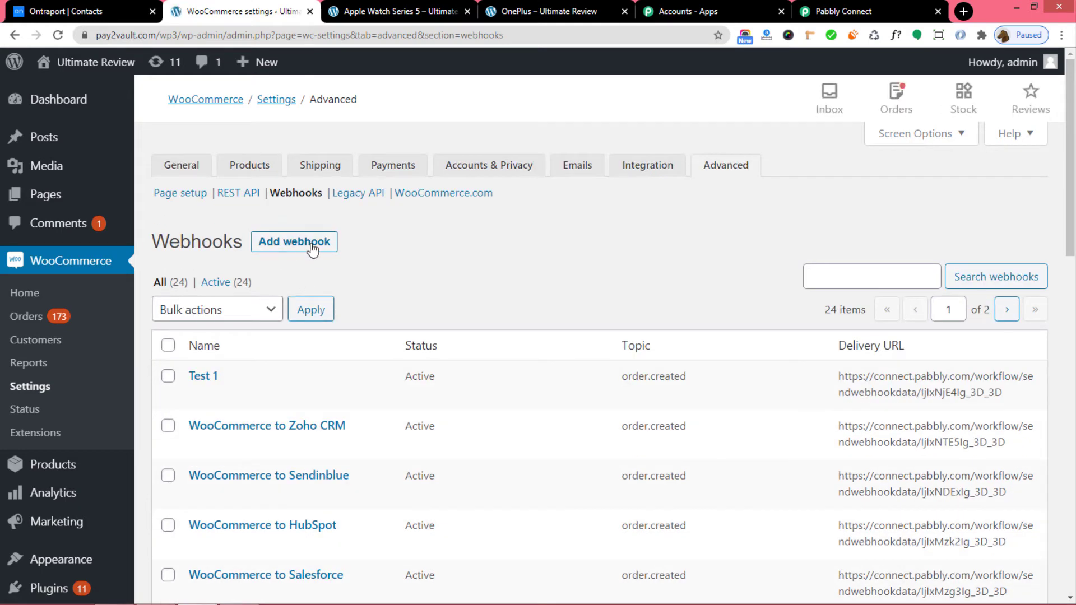
click(297, 242)
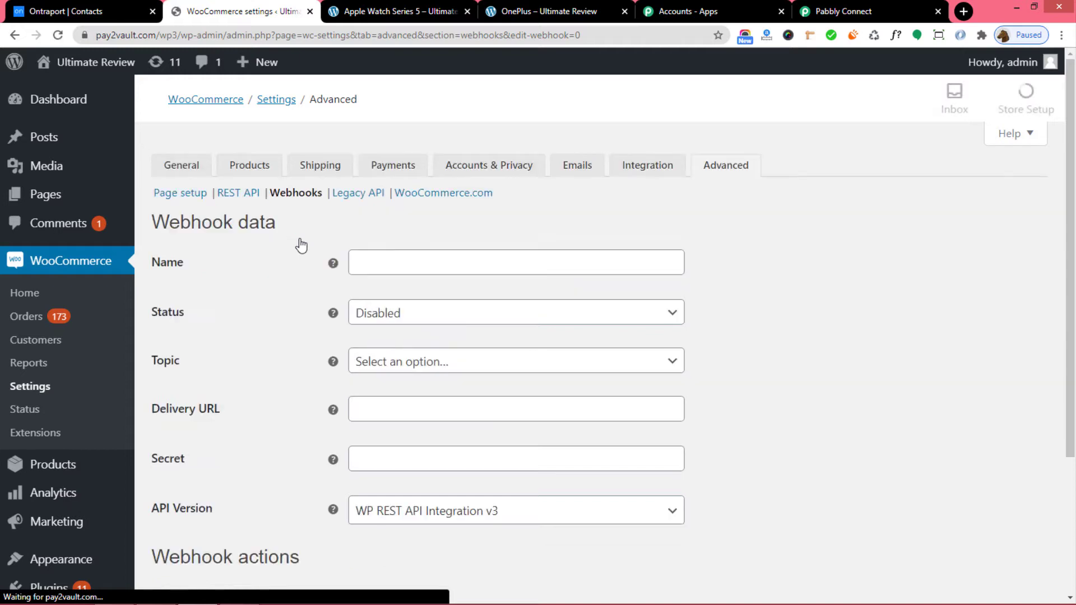
Name the webhook 'WooCommerce Integration', status Active, topic Order created.
click(371, 265)
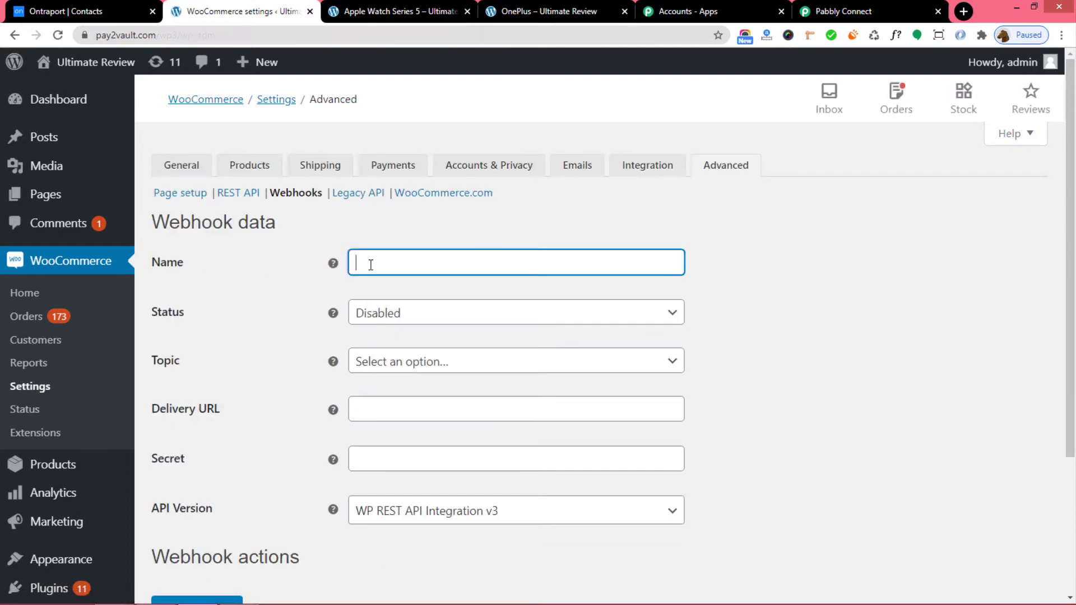
text(WooCommerce Integration)
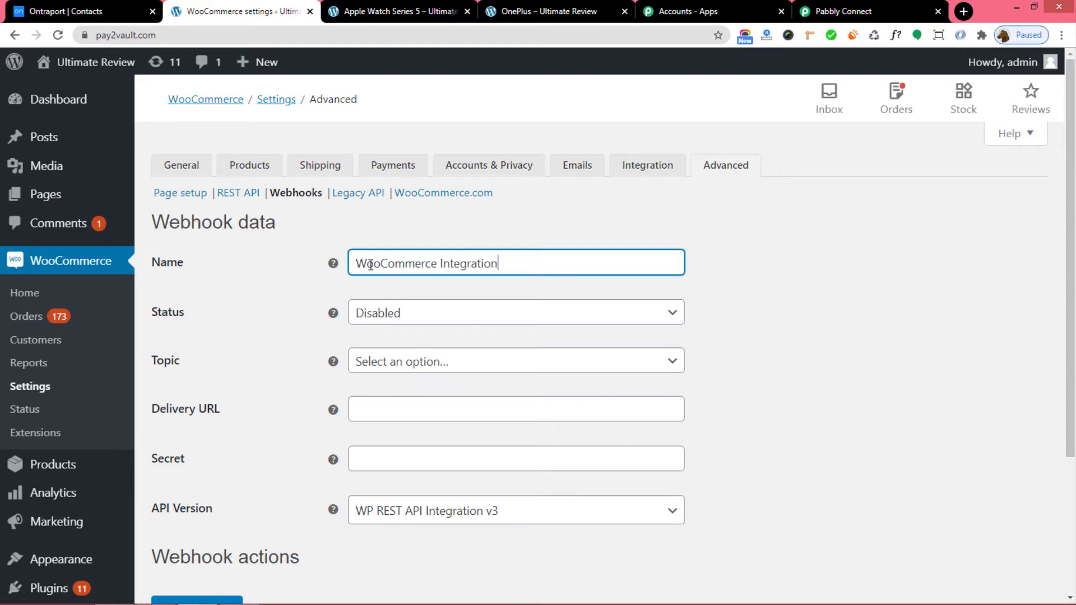
click(436, 314)
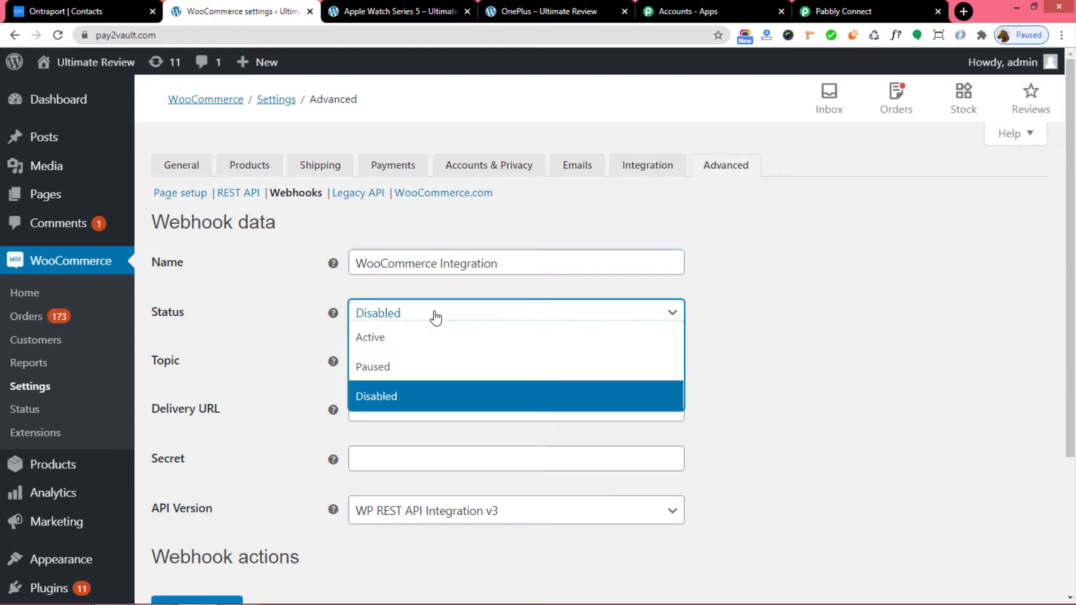
click(422, 342)
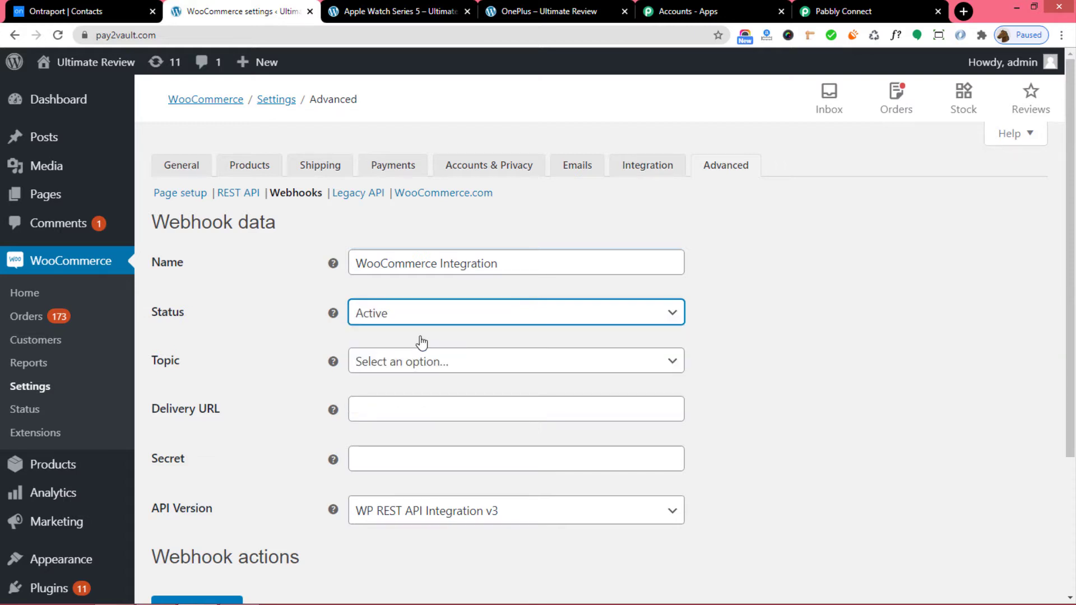
click(457, 364)
text(order)
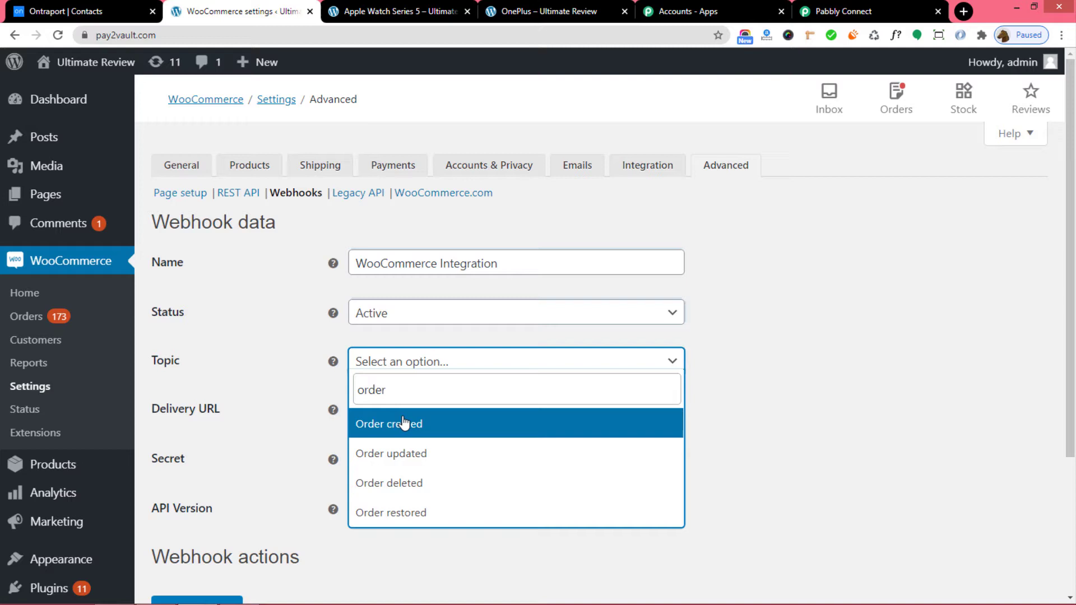
click(404, 424)
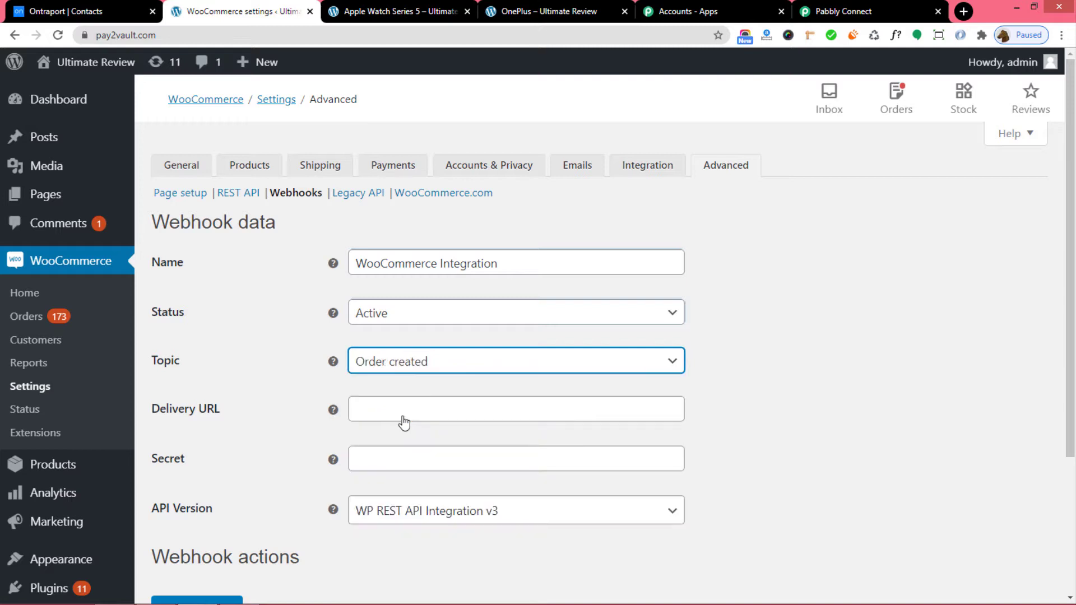
Paste the Pabbly webhook URL as the Delivery URL and save the webhook.
click(376, 411)
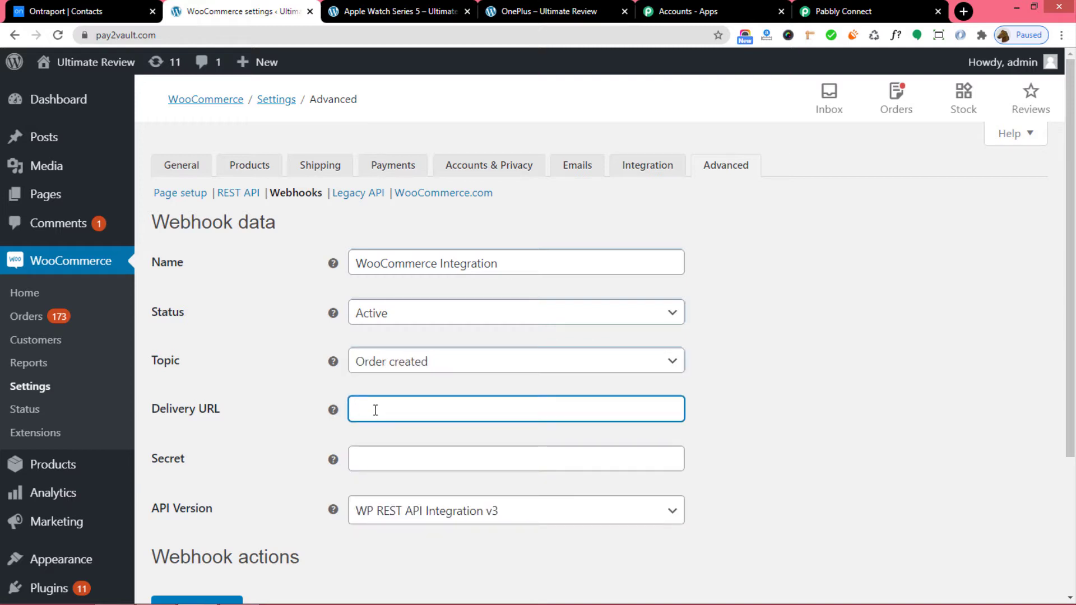
key(ctrl+v)
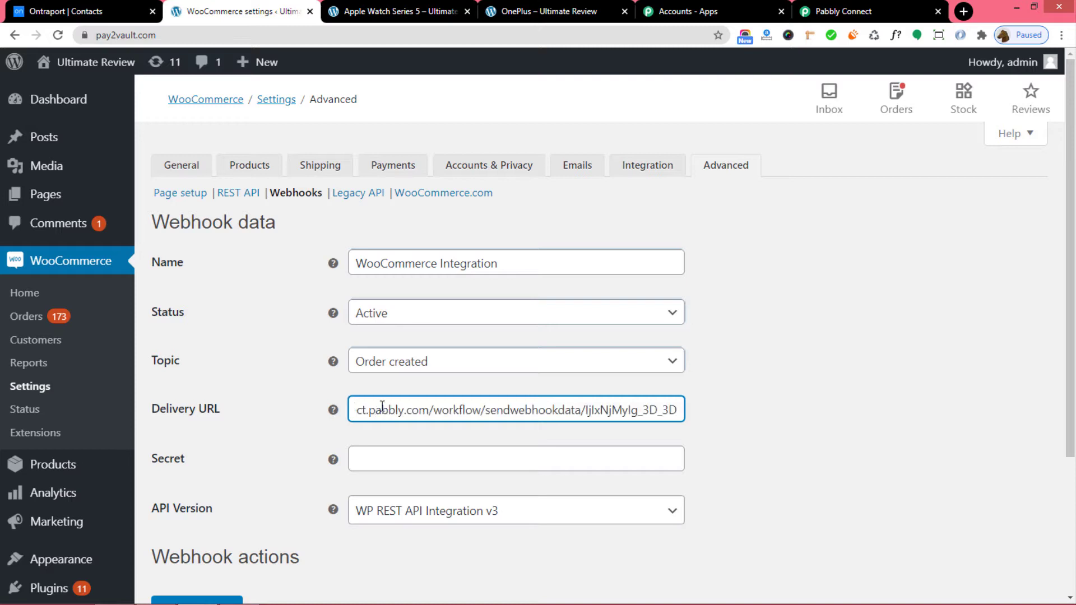
scroll(931, 393, down, 3)
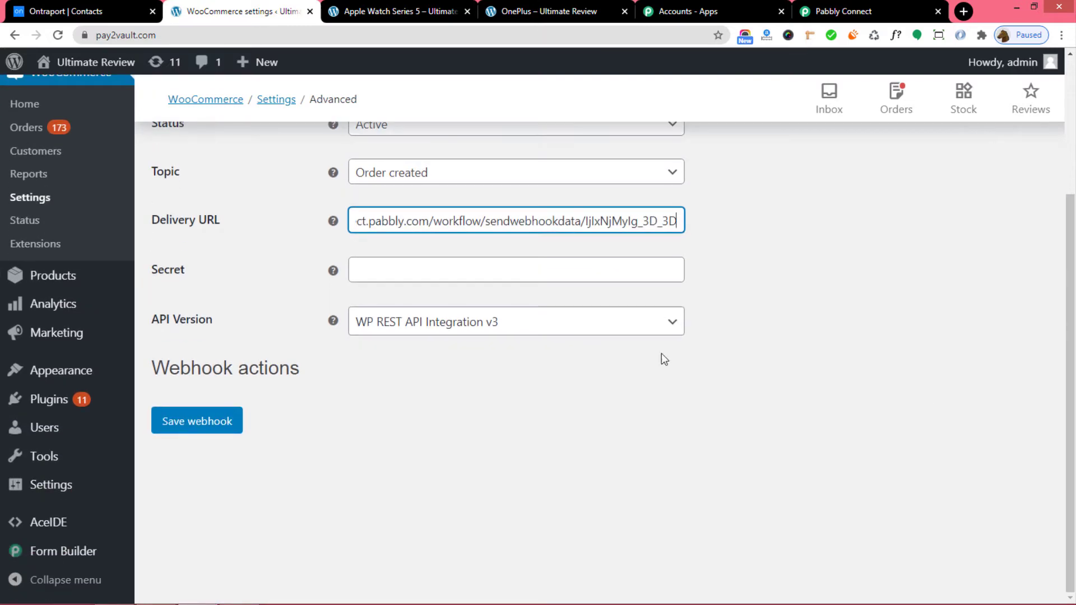
click(203, 422)
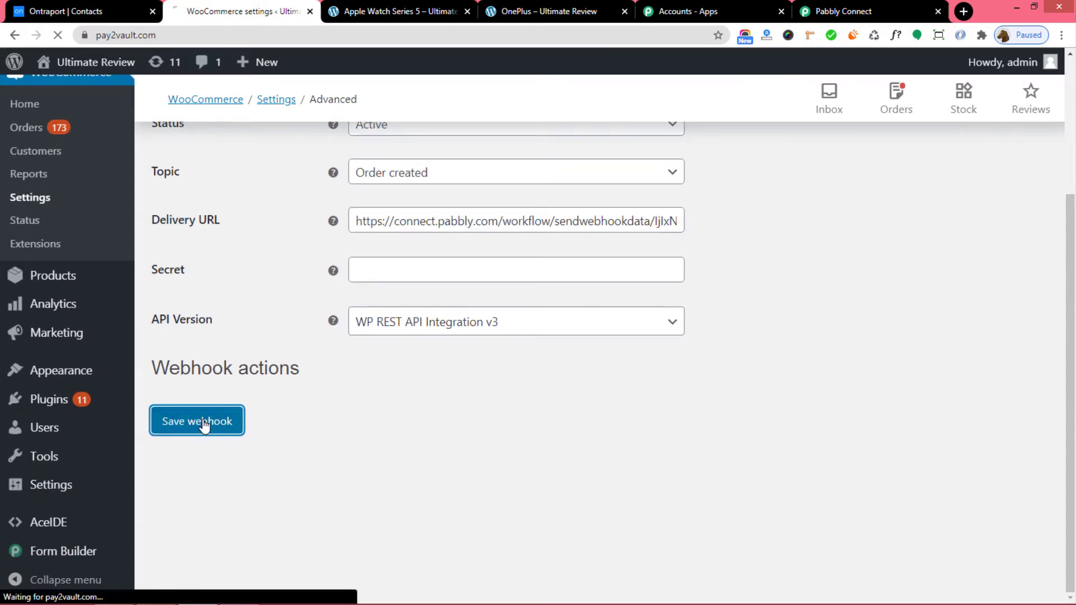
scroll(764, 362, down, 5)
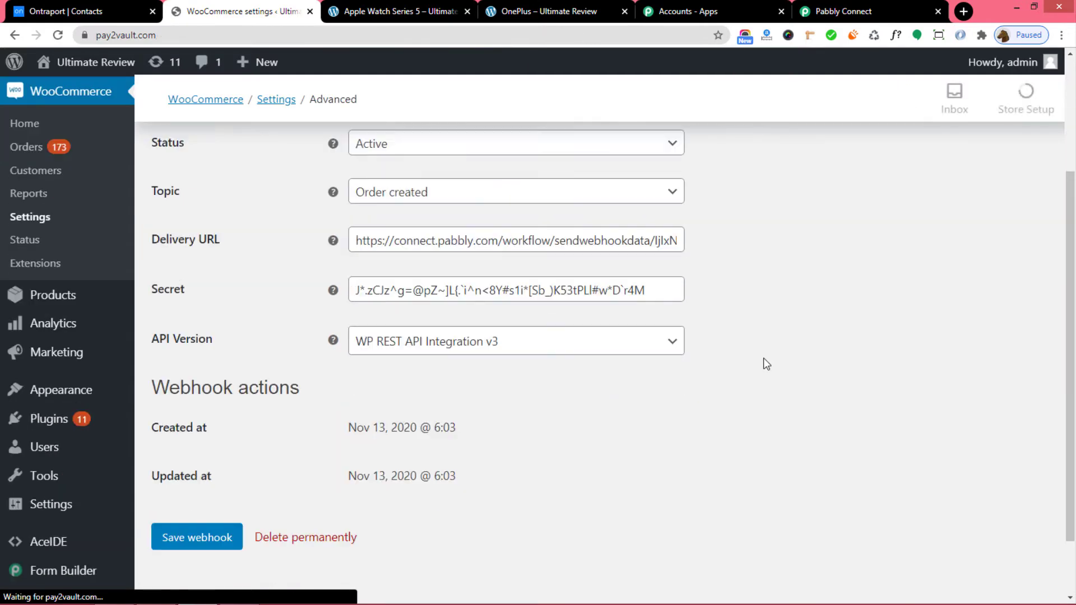
click(195, 473)
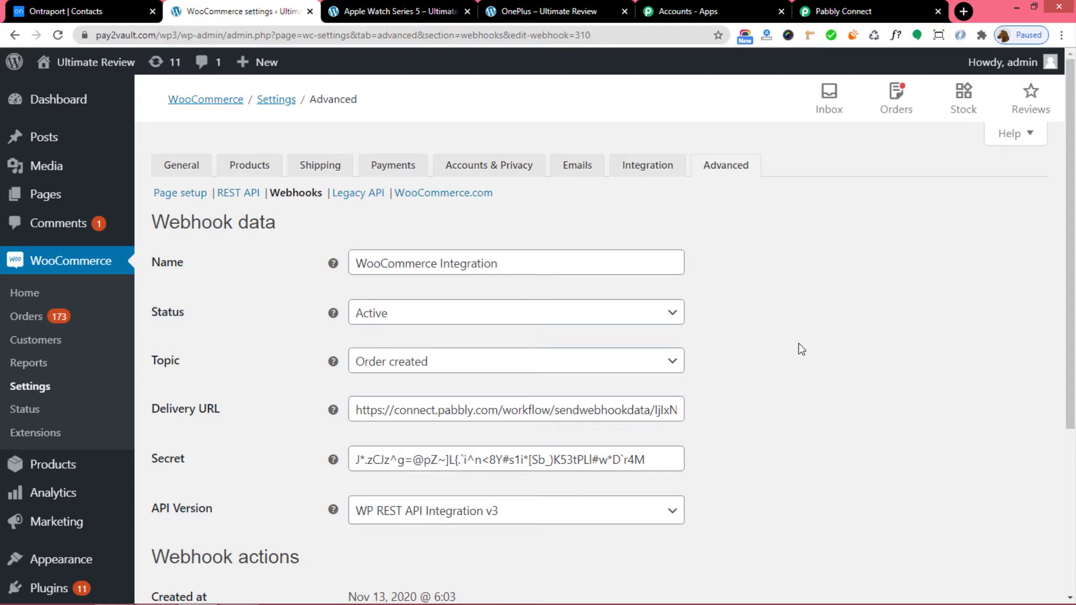
click(843, 11)
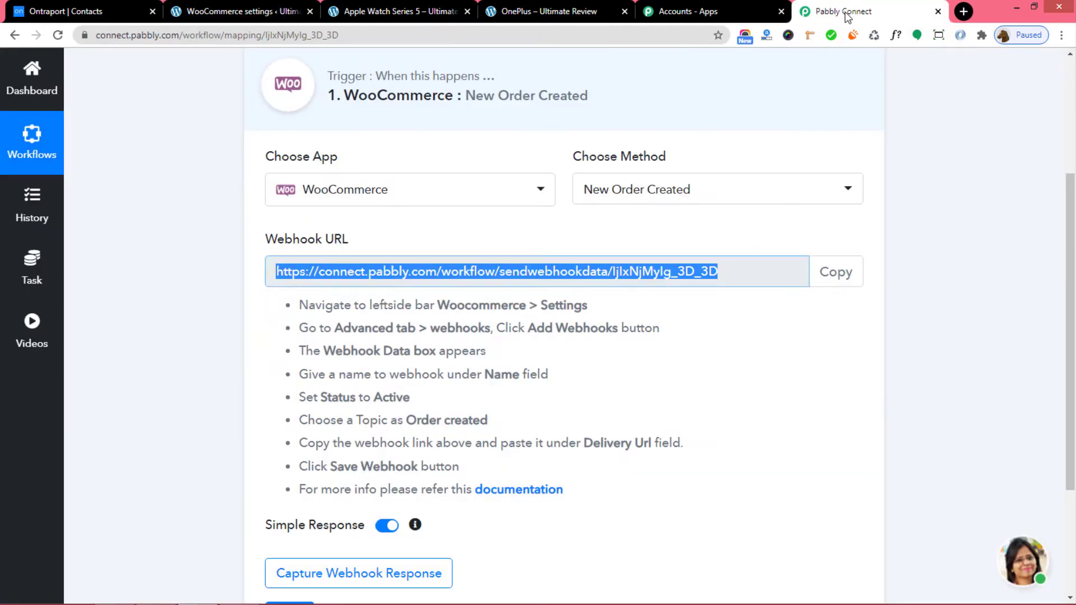
Start capturing the webhook response, then go to the Apple Watch Series 5 page.
click(784, 426)
scroll(784, 425, down, 3)
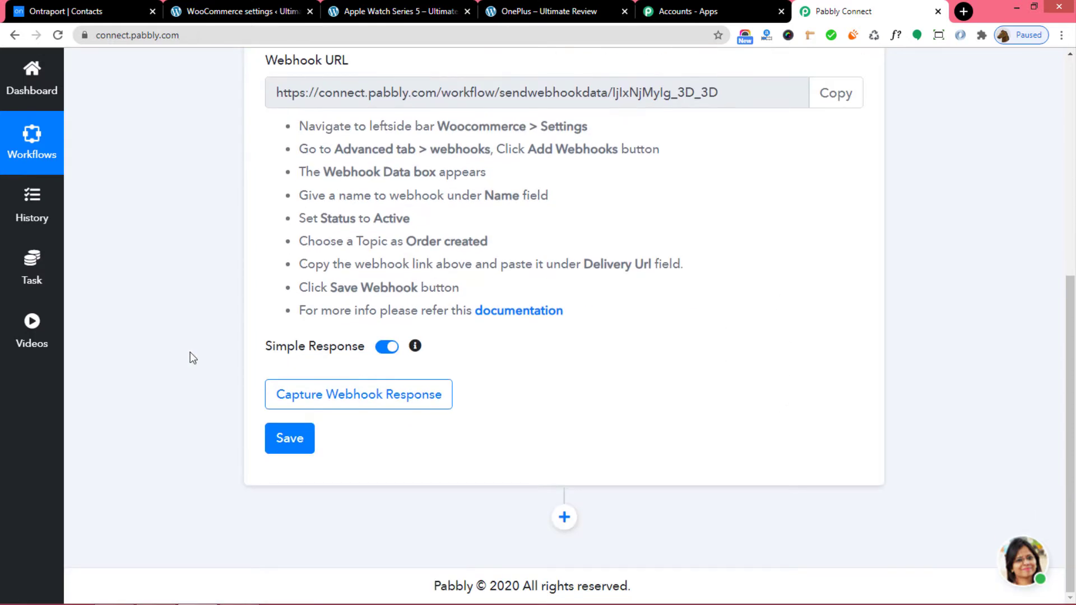
click(363, 400)
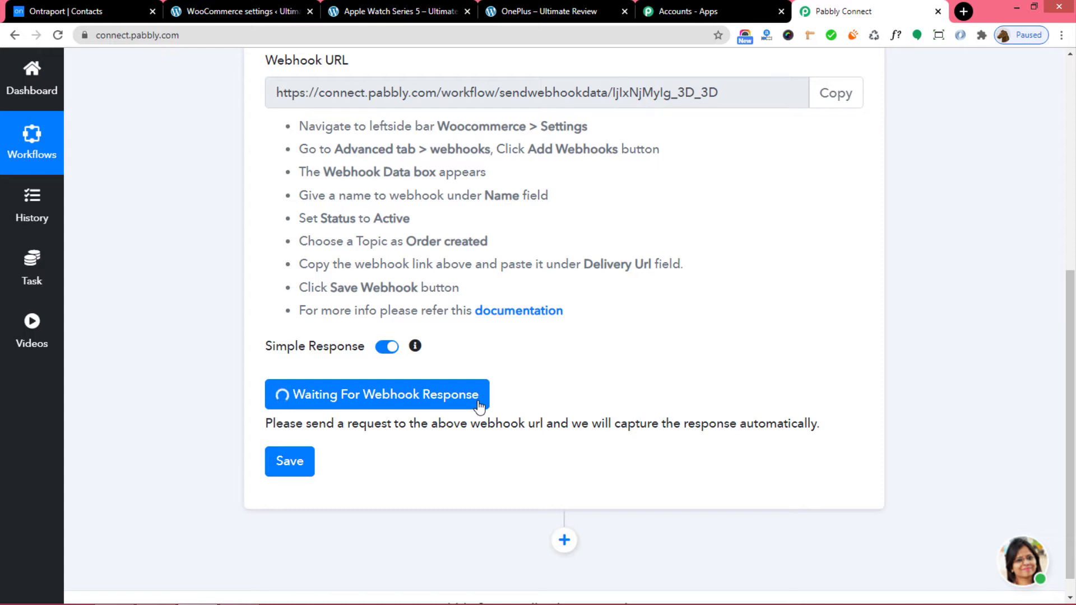
click(415, 15)
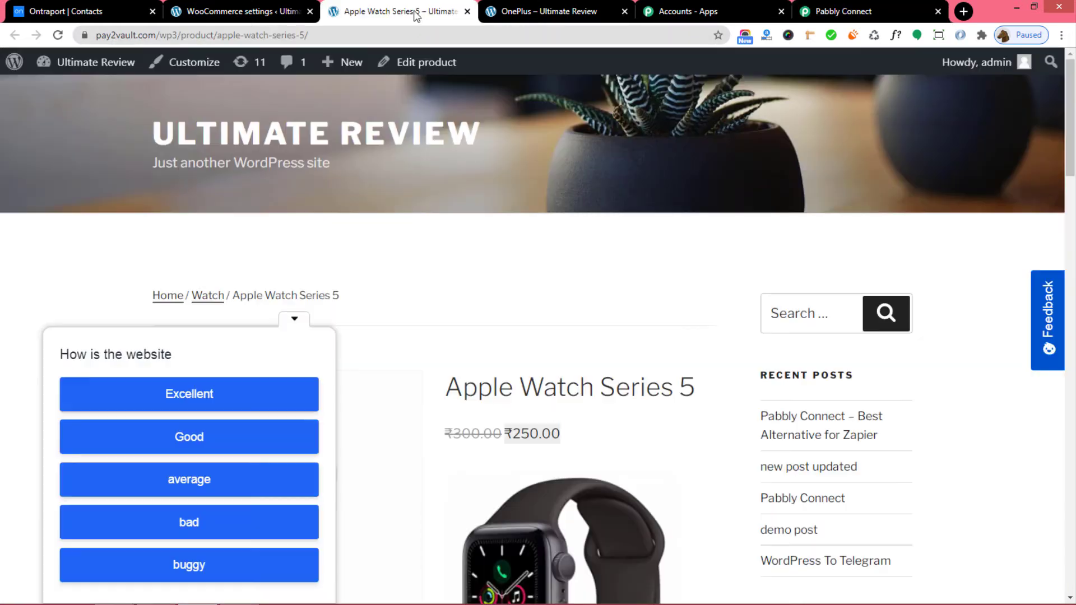
Add Apple Watch Series 5 to the cart and proceed to checkout.
click(292, 321)
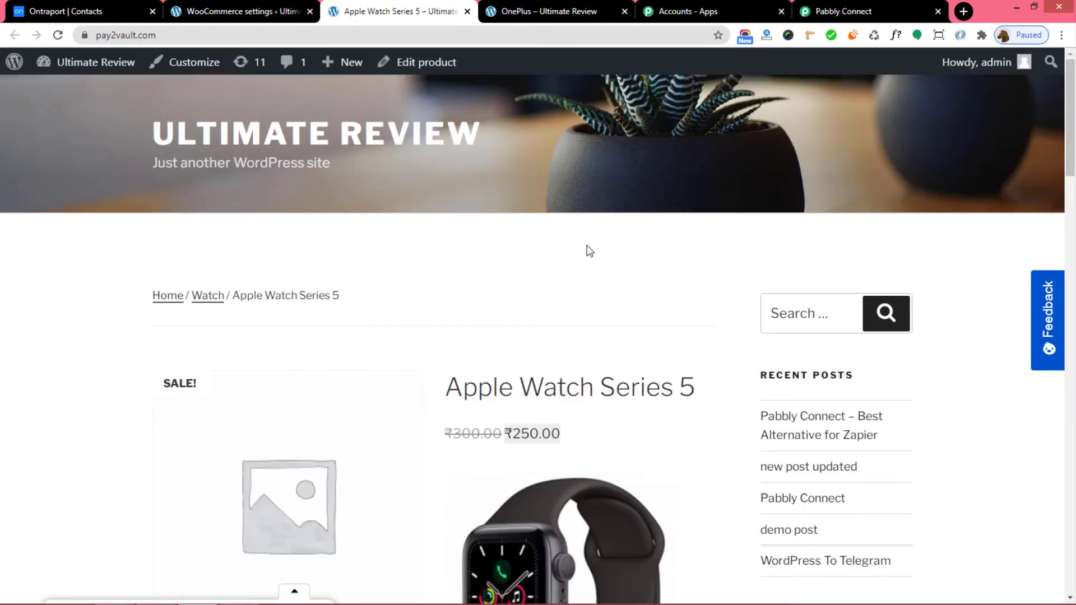
scroll(586, 250, down, 3)
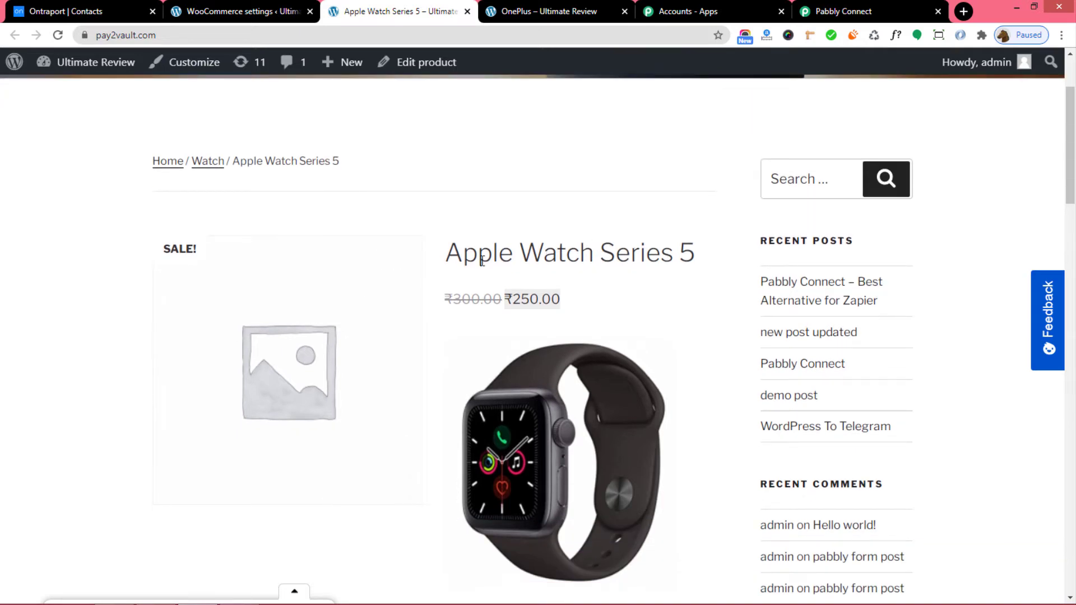
scroll(702, 328, down, 3)
scroll(703, 334, down, 3)
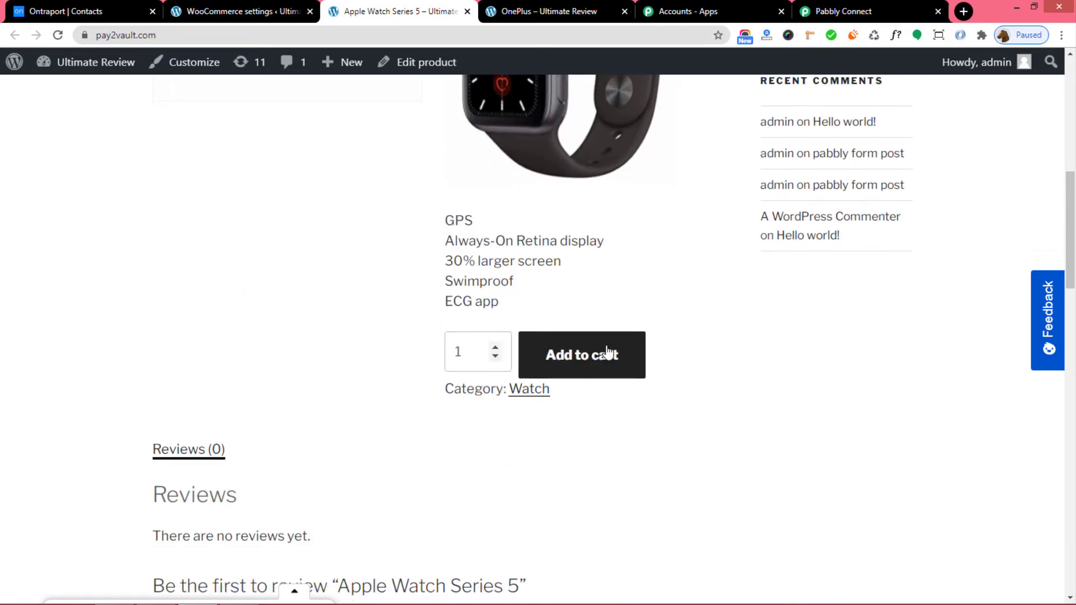
click(593, 355)
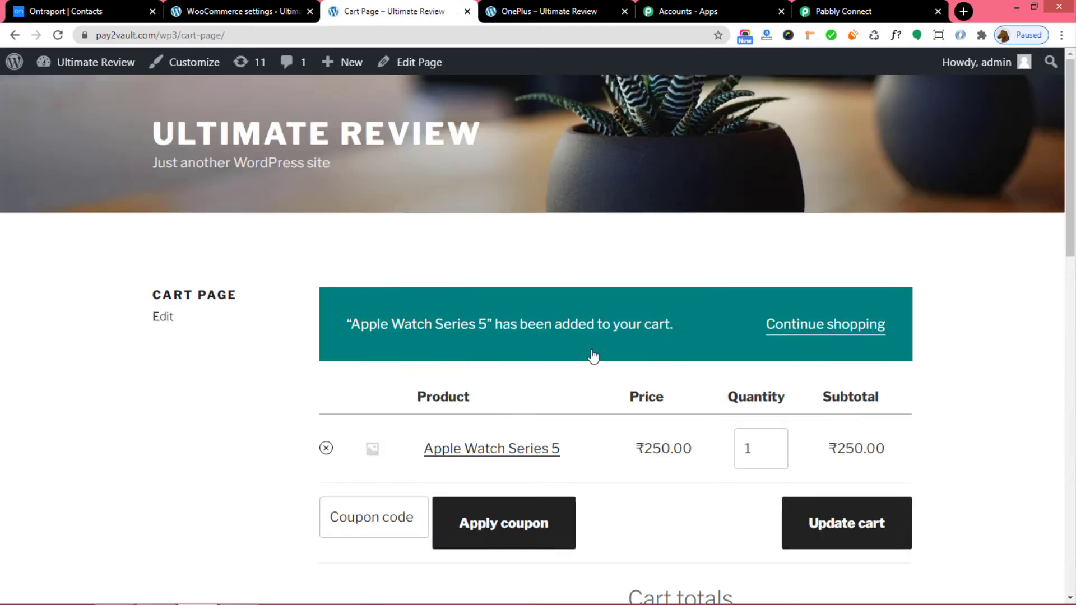
scroll(593, 357, down, 4)
scroll(593, 357, down, 2)
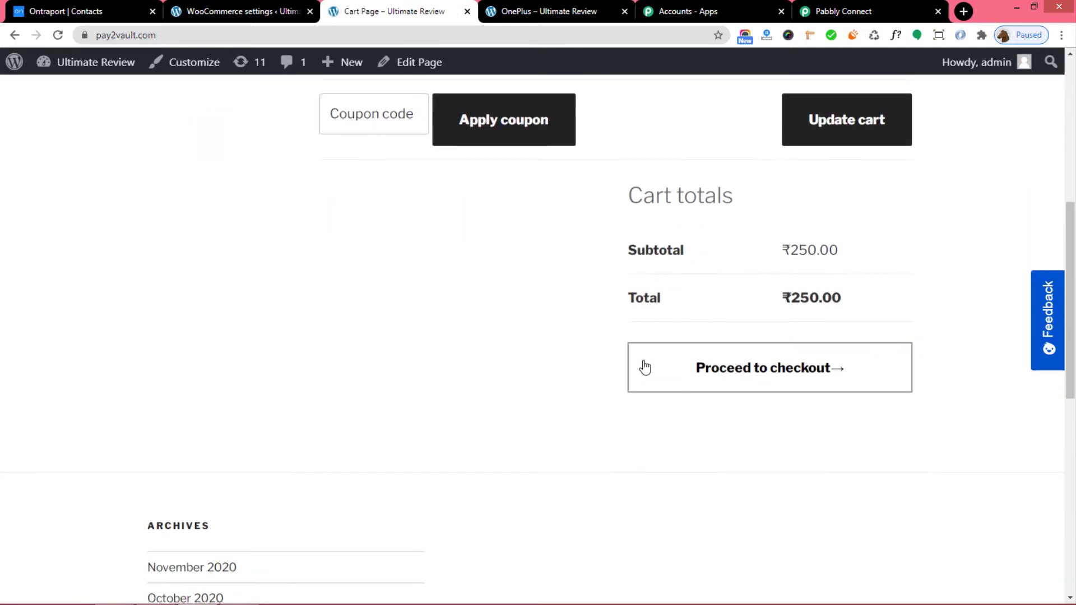
click(757, 370)
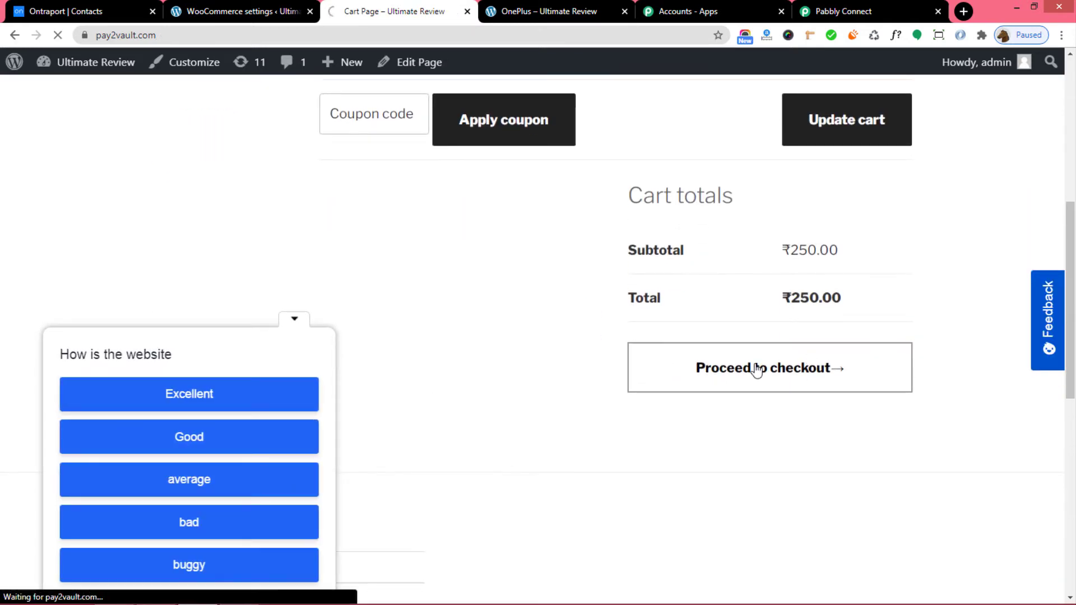
Replace the billing first and last name with a new customer's and company with 'Hero'.
scroll(756, 368, down, 2)
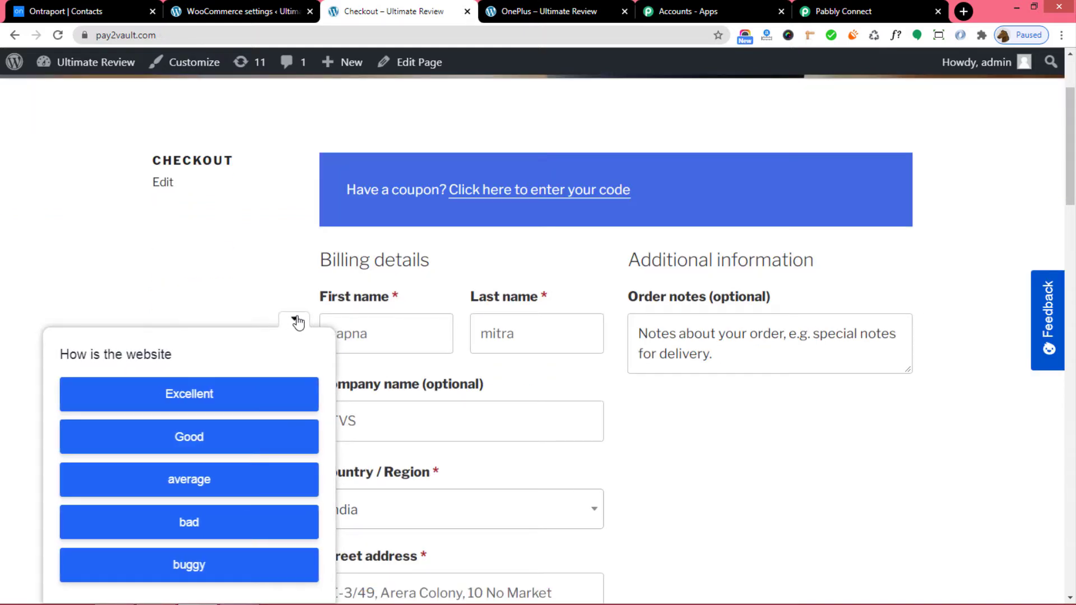
click(294, 319)
drag(381, 333, 305, 346)
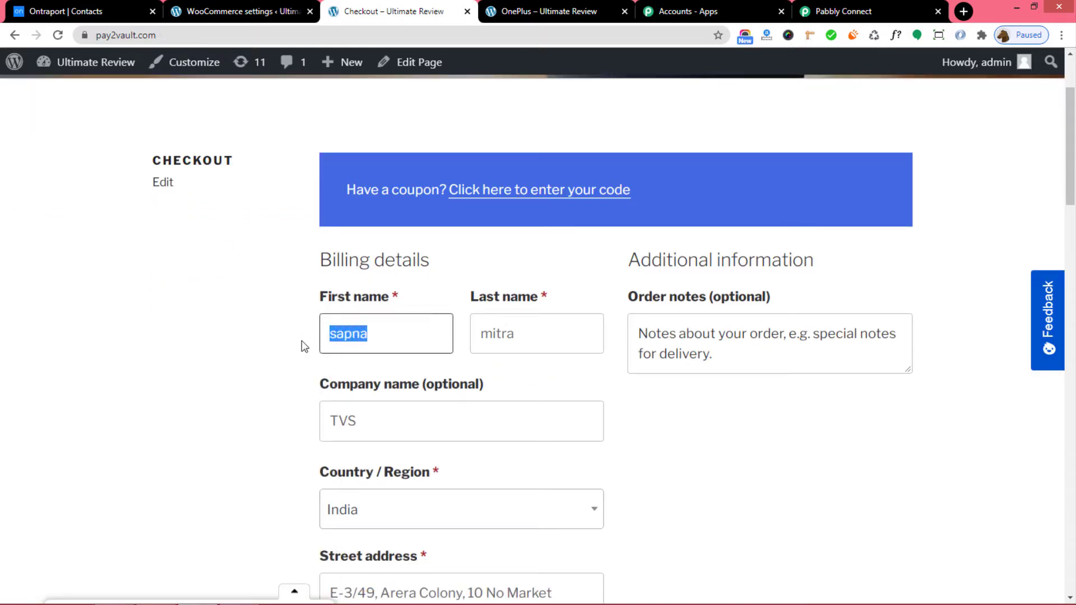
key(BackSpace)
click(531, 338)
drag(531, 338, 421, 320)
key(BackSpace)
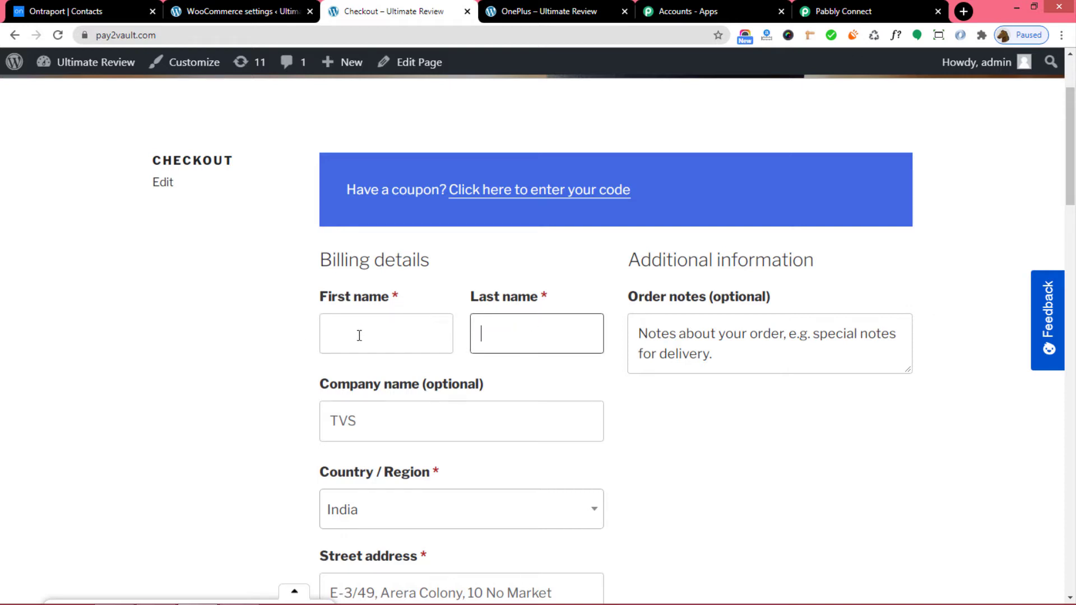
click(359, 335)
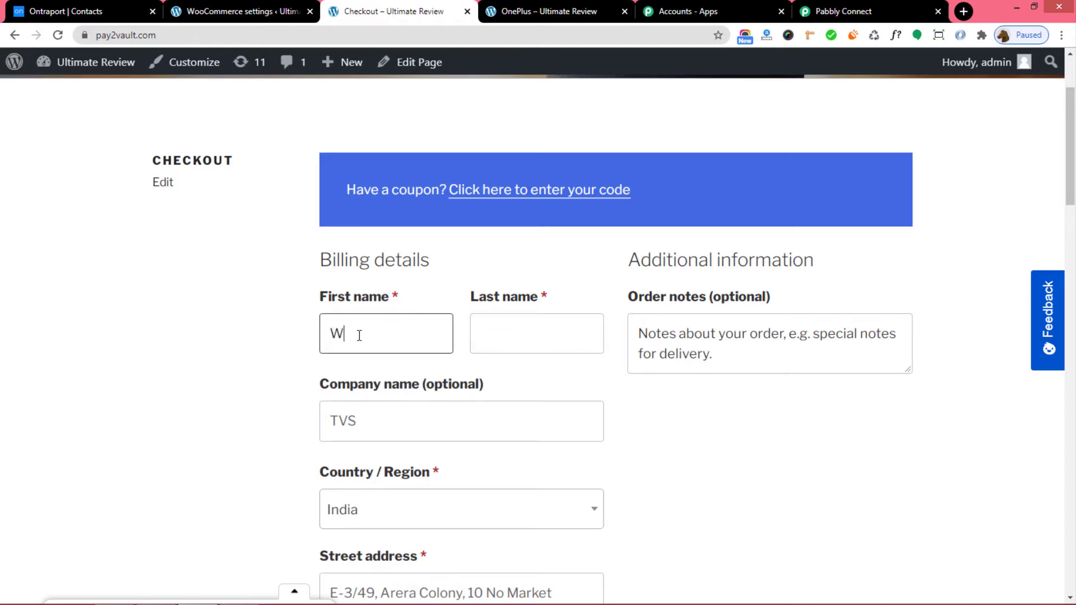
click(548, 344)
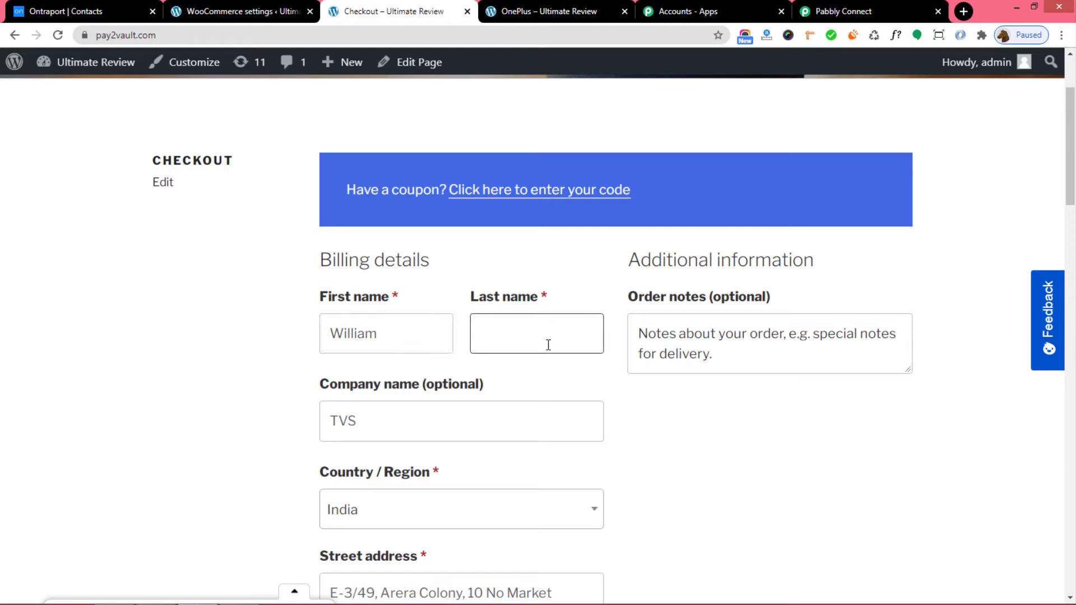
click(363, 428)
drag(362, 428, 319, 430)
text(Hero)
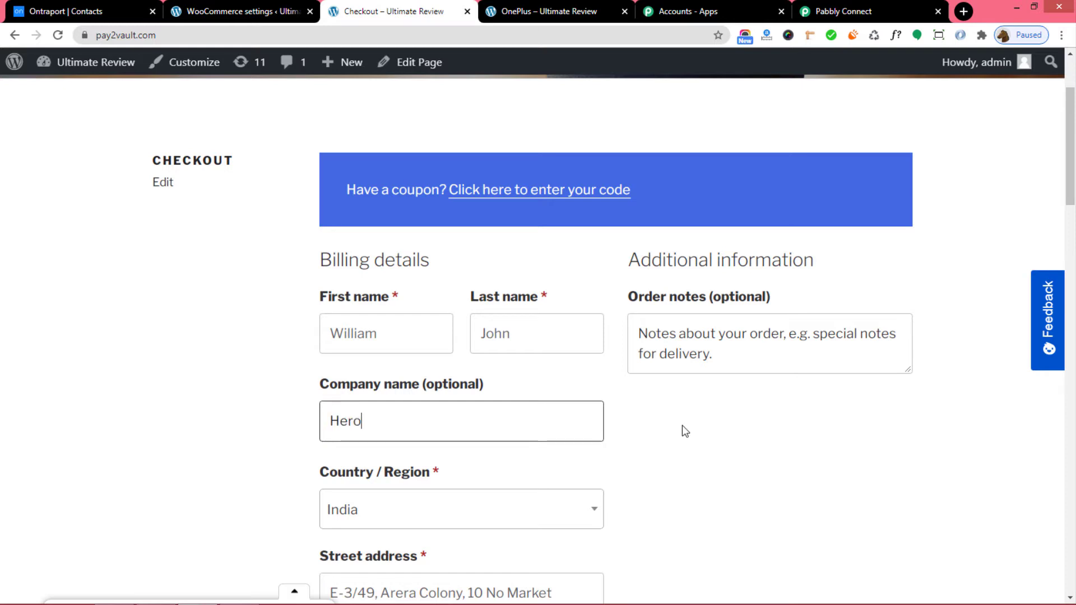
Replace the billing phone and e-mail with the customer's, then place the order.
scroll(745, 495, down, 6)
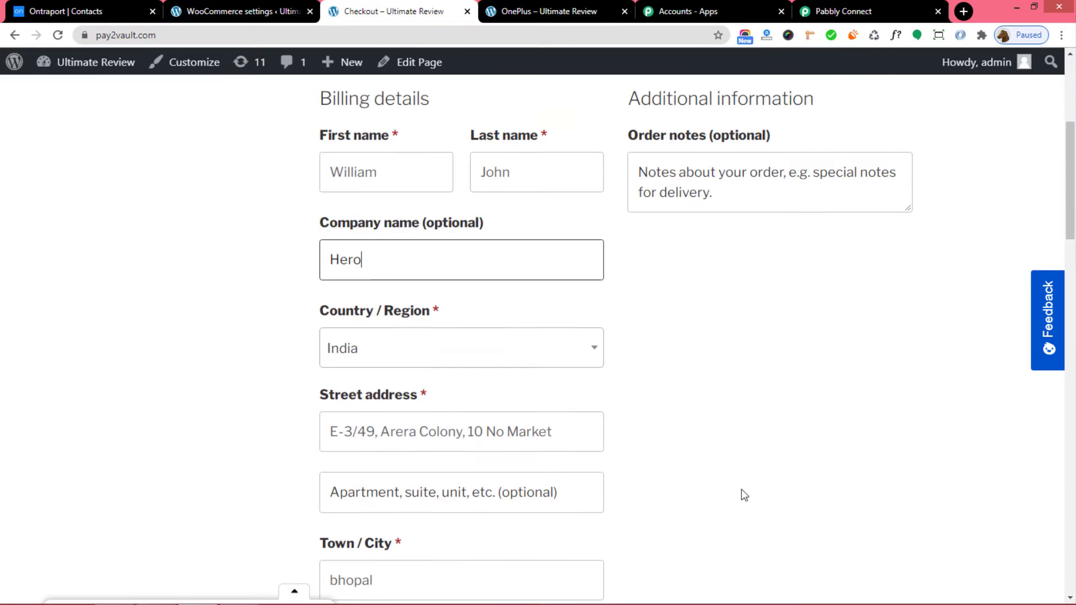
scroll(825, 389, down, 4)
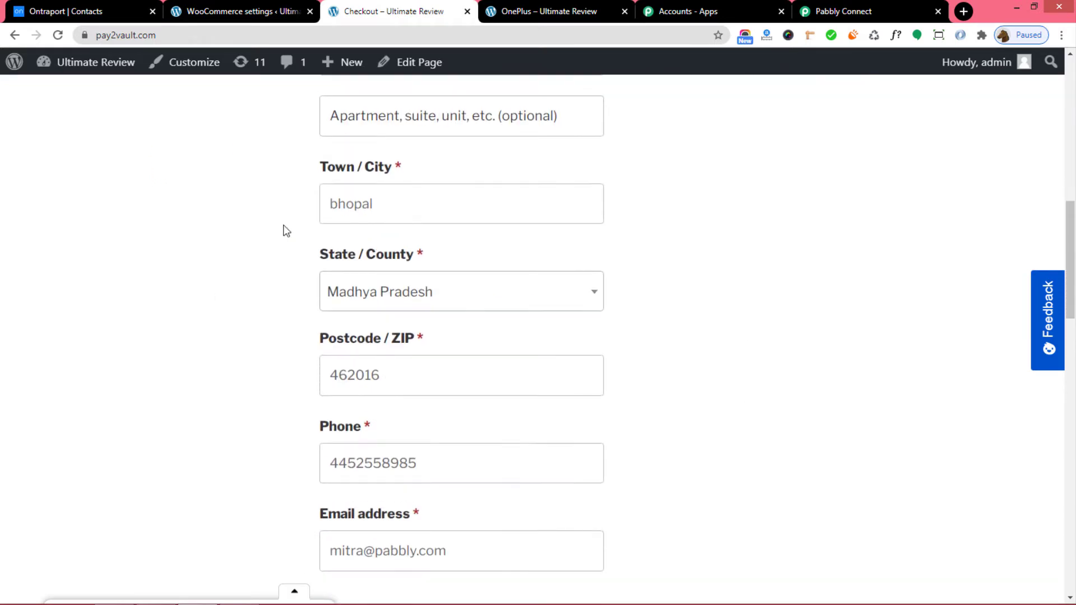
scroll(630, 380, down, 4)
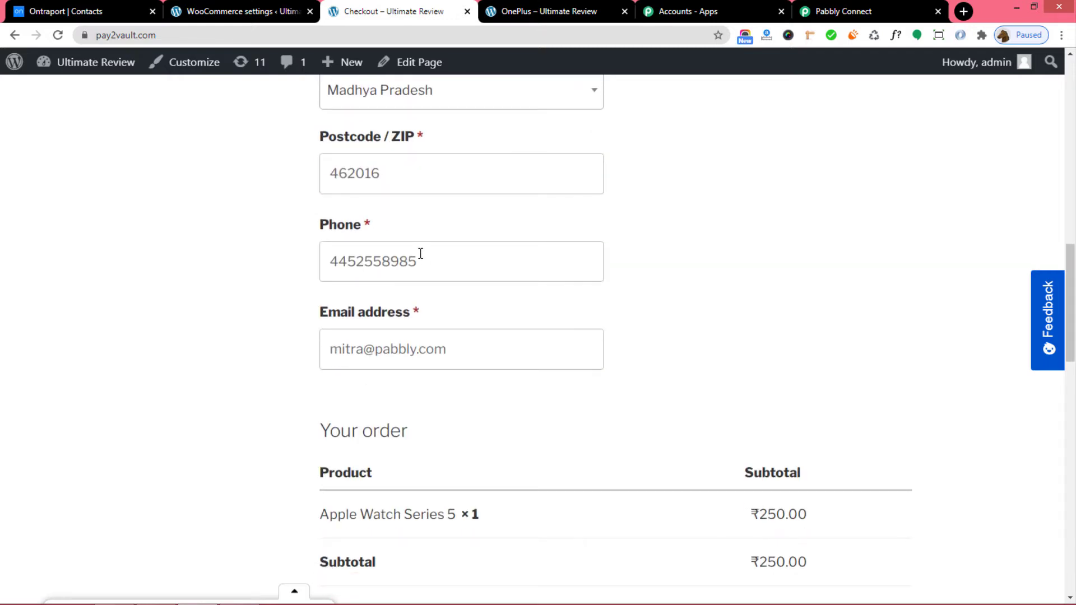
drag(422, 258, 301, 276)
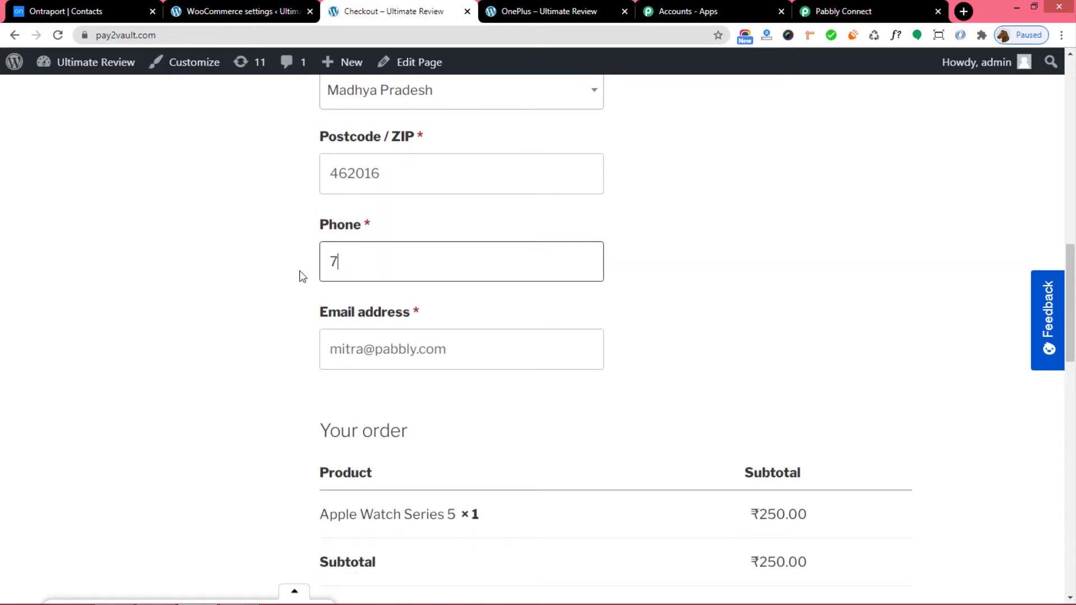
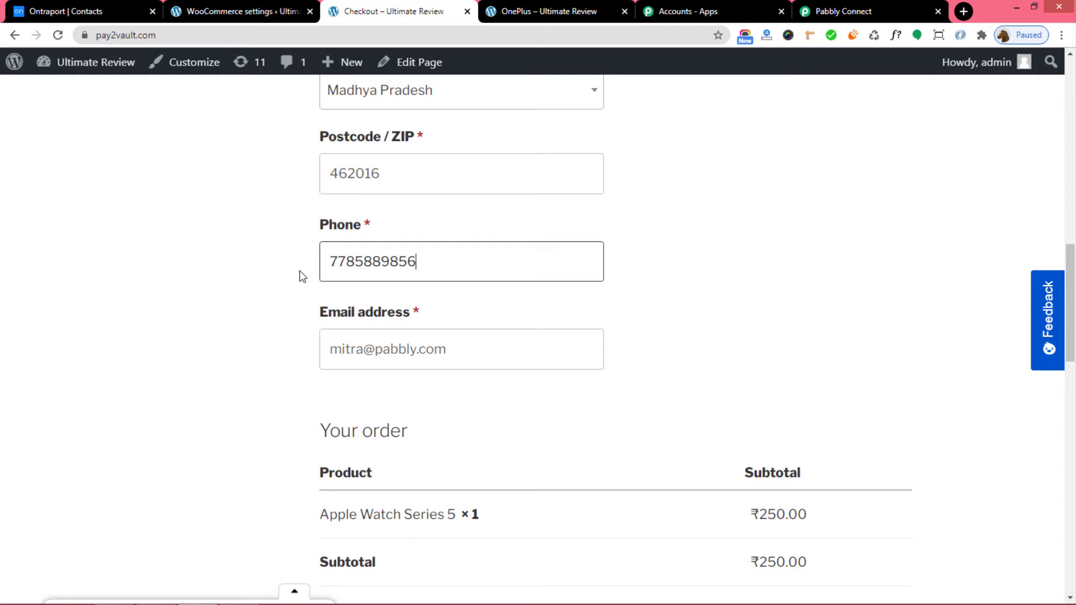
drag(494, 350, 316, 370)
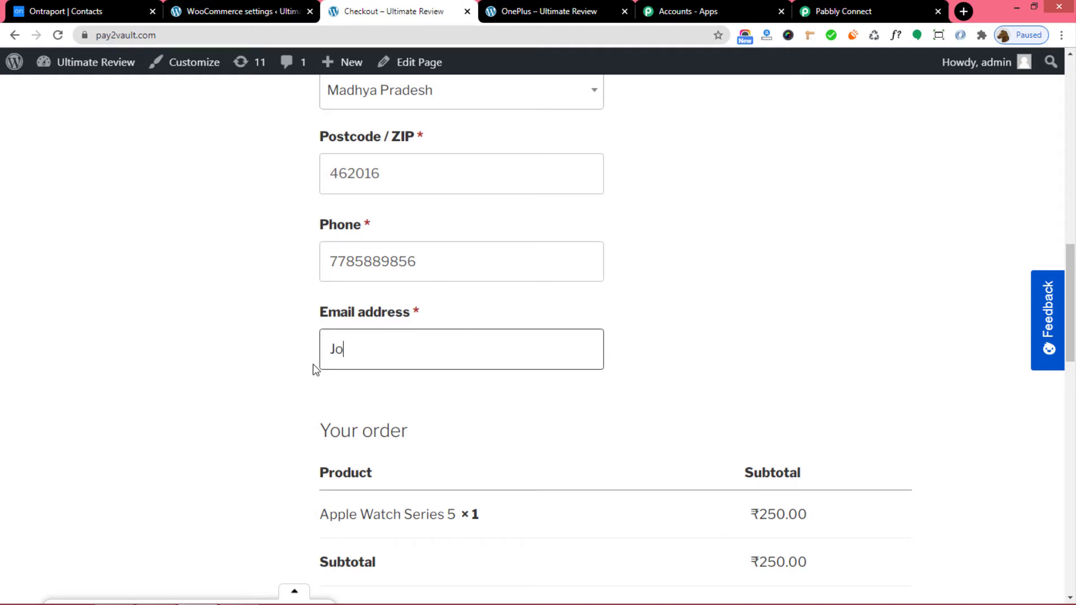
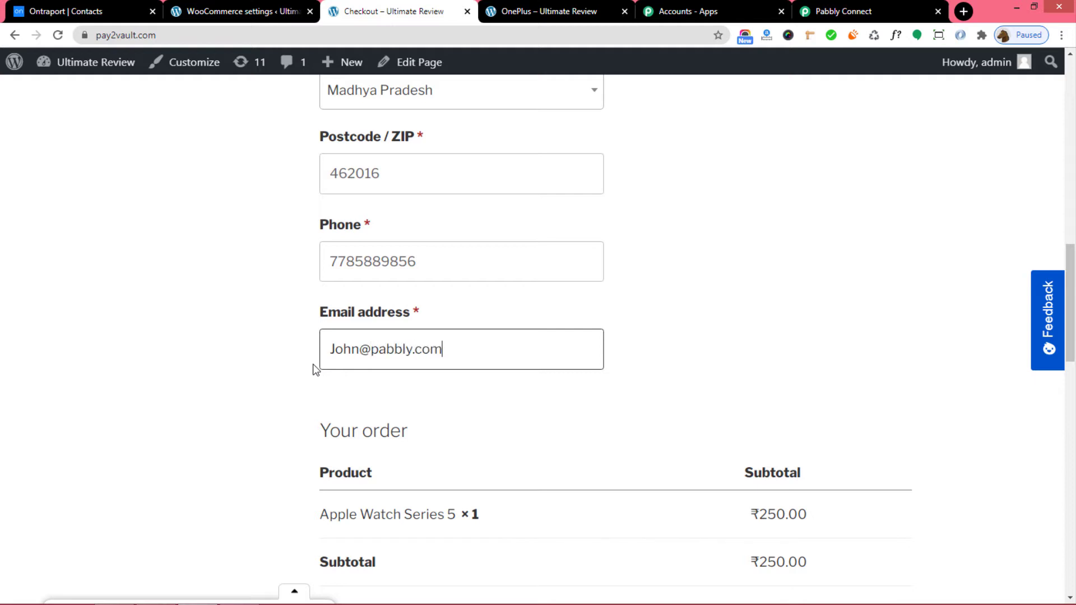
scroll(843, 261, down, 8)
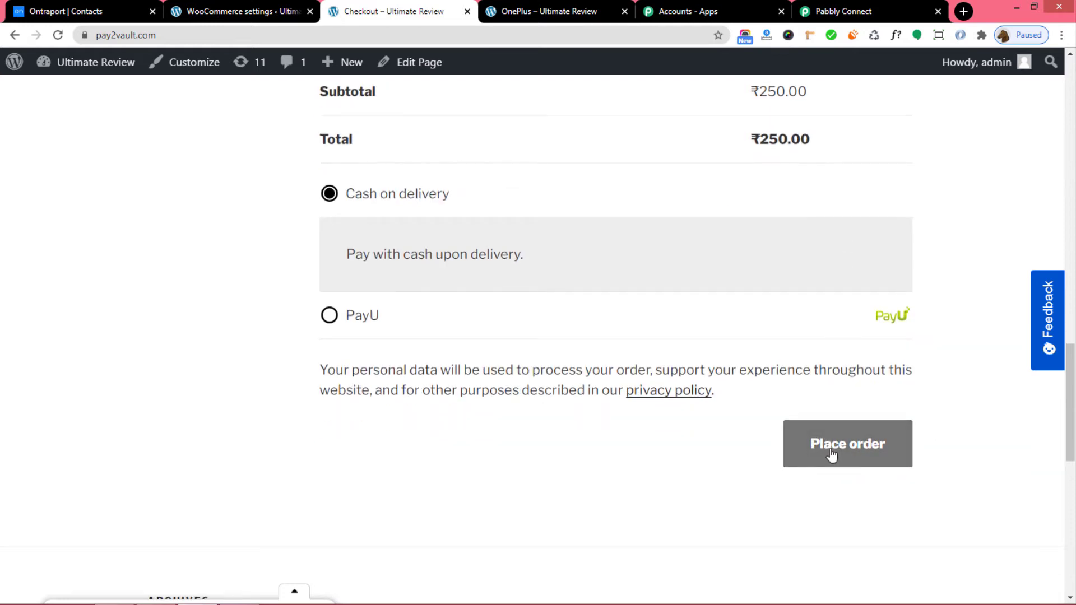
click(832, 453)
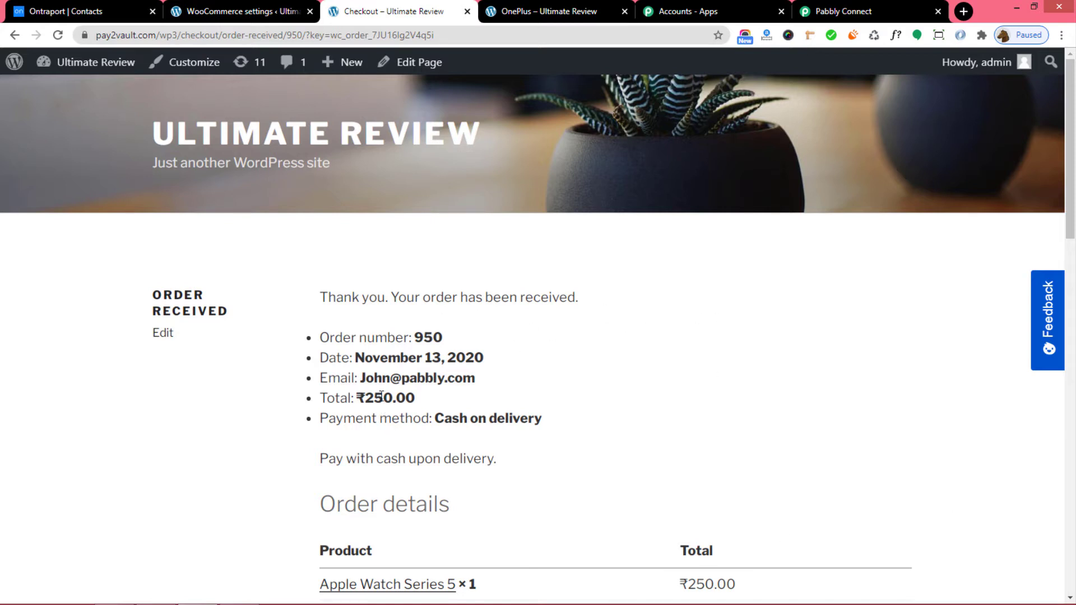
Check the order 950 confirmation, then view the captured response in Pabbly Connect.
scroll(693, 406, down, 3)
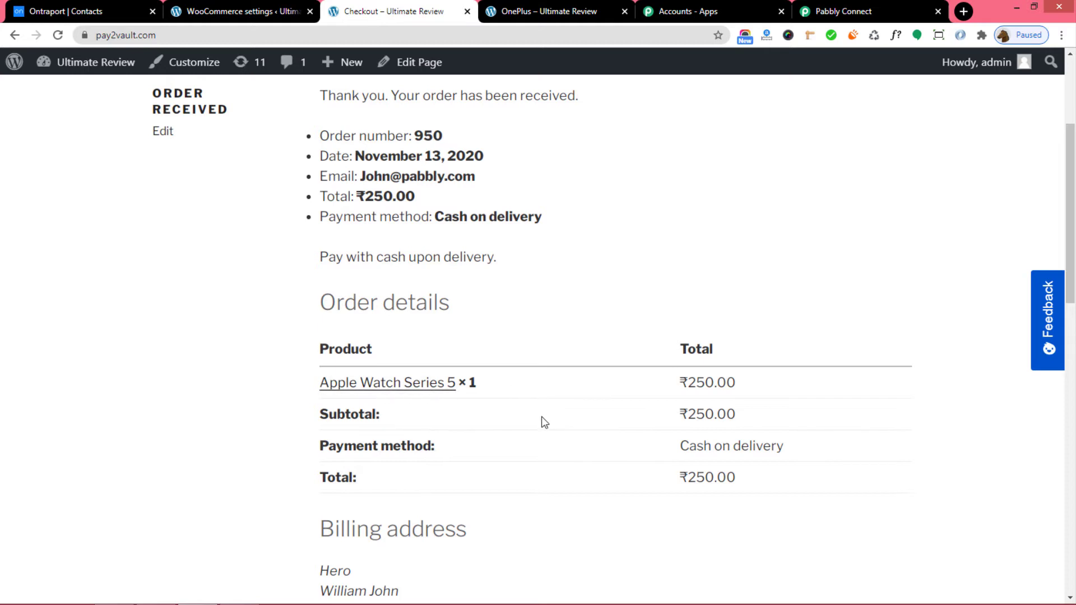
scroll(561, 423, up, 3)
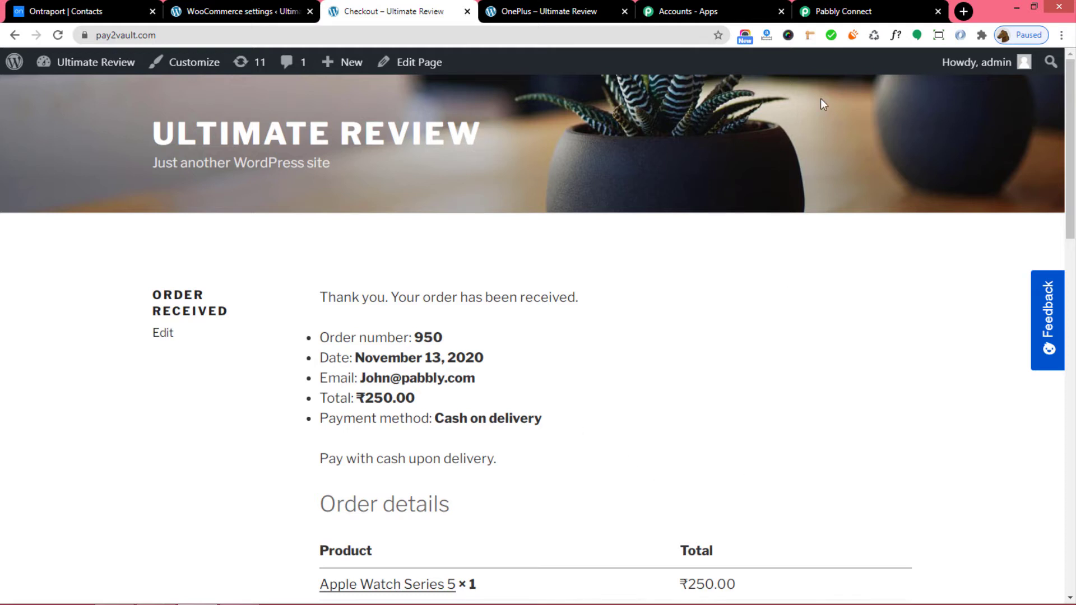
click(849, 12)
scroll(803, 247, down, 3)
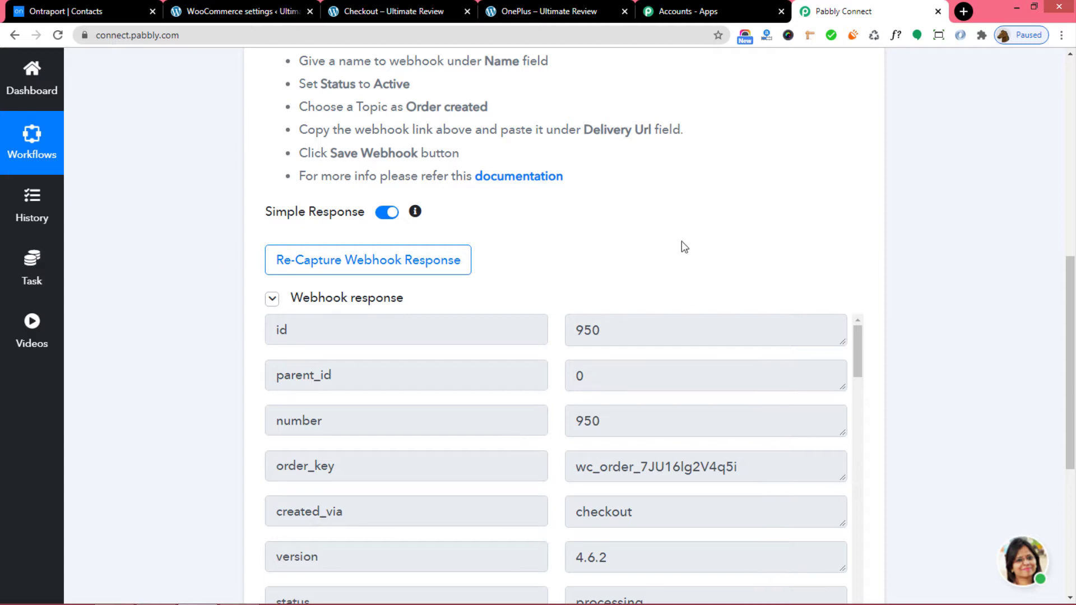
Review the captured order 950 fields, save the webhook trigger and confirm the success dialog.
scroll(682, 247, down, 3)
scroll(616, 279, down, 5)
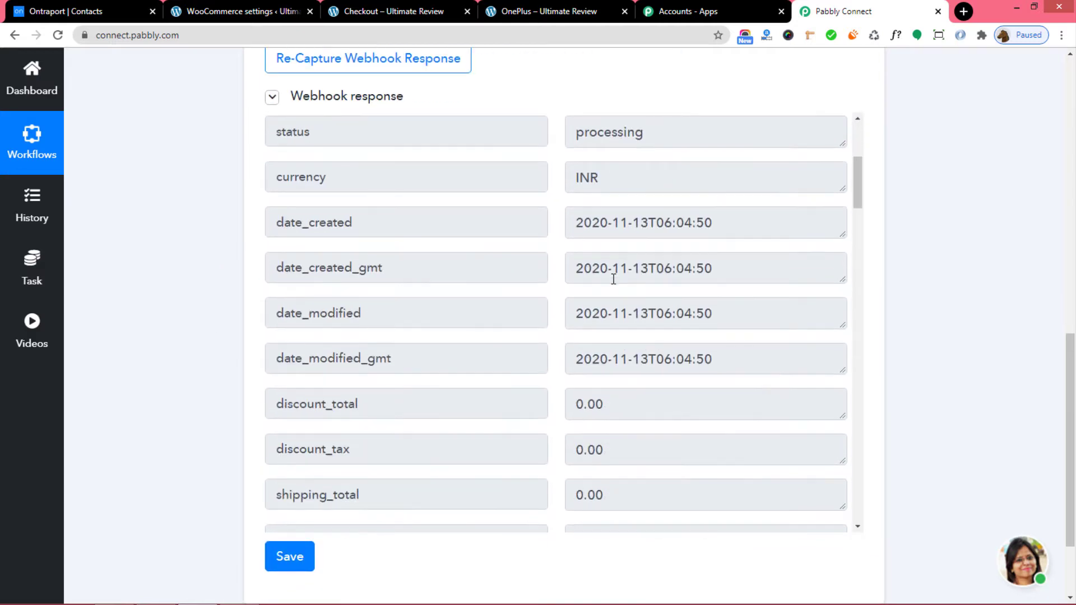
scroll(614, 279, down, 12)
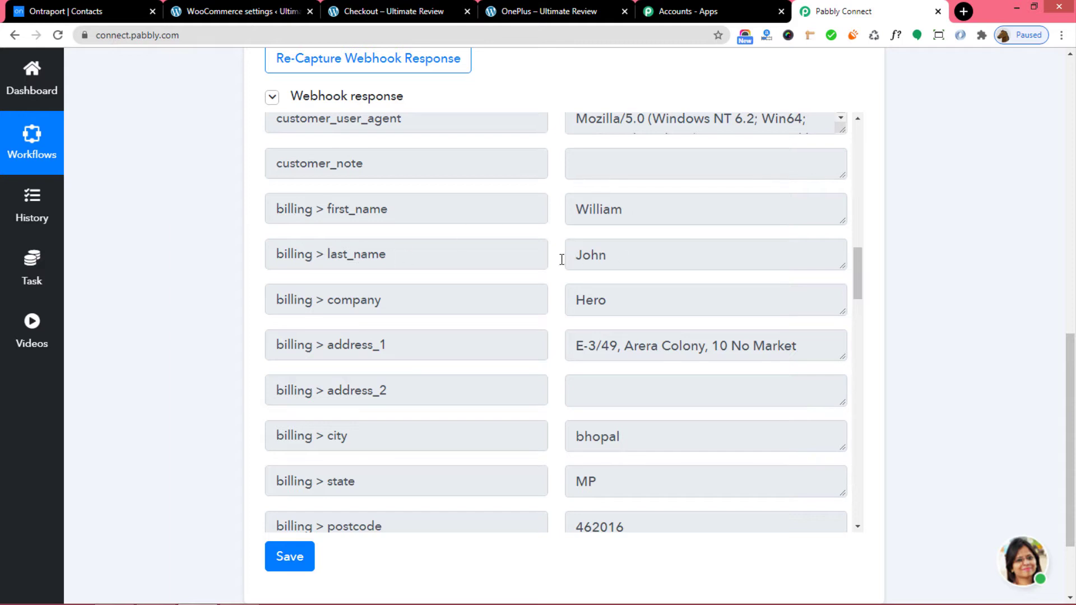
scroll(606, 357, down, 6)
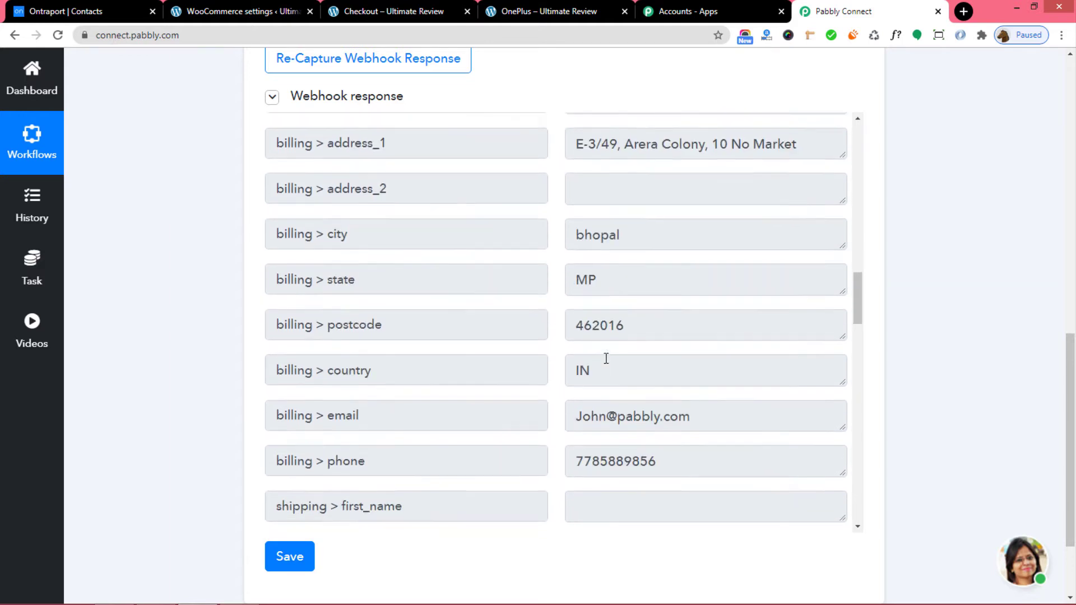
scroll(989, 380, down, 2)
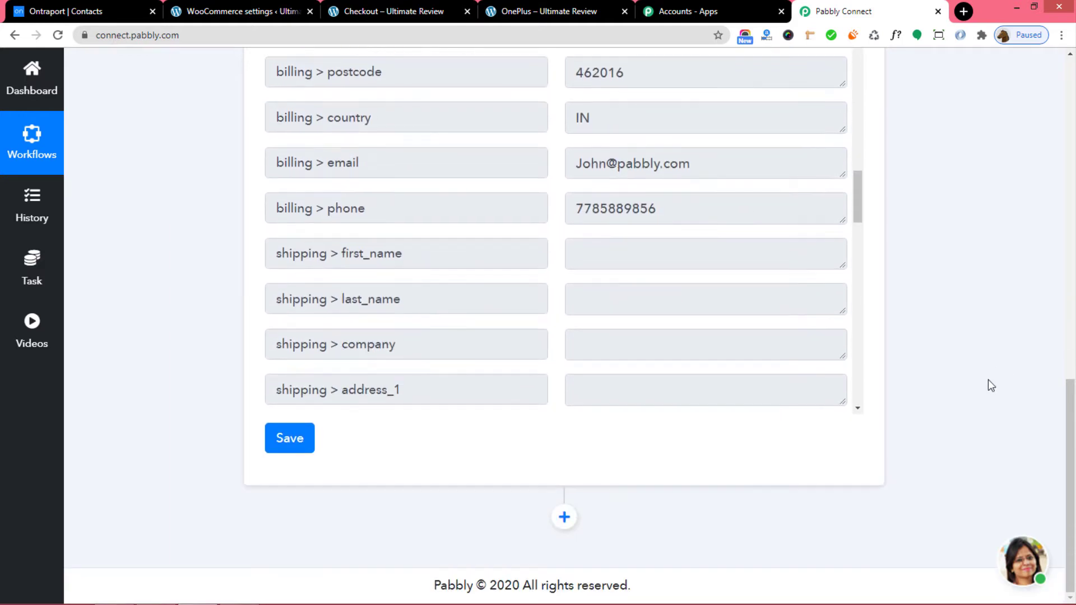
click(288, 438)
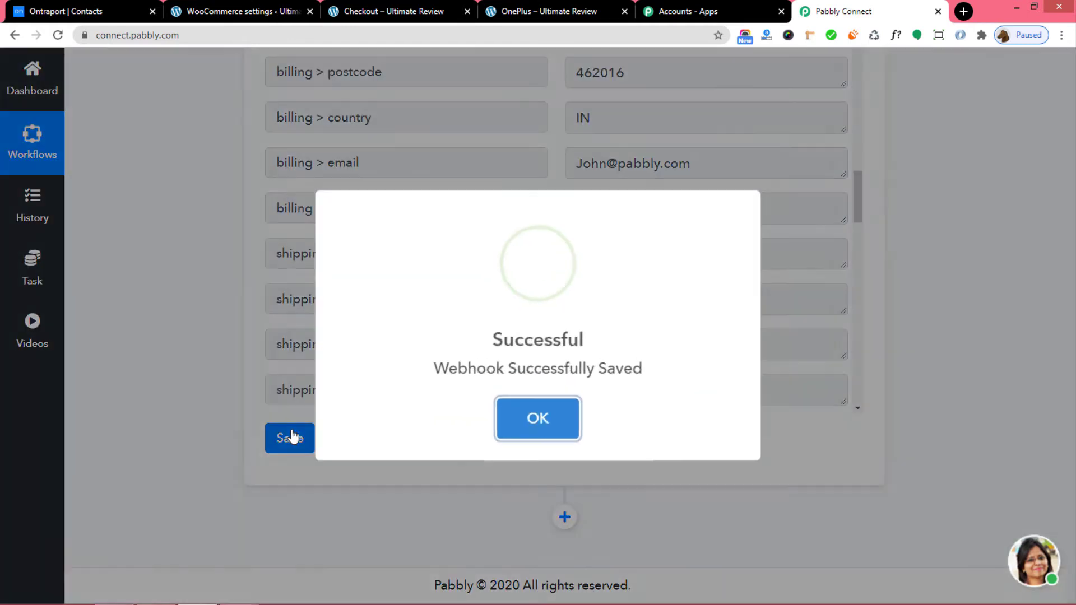
click(519, 416)
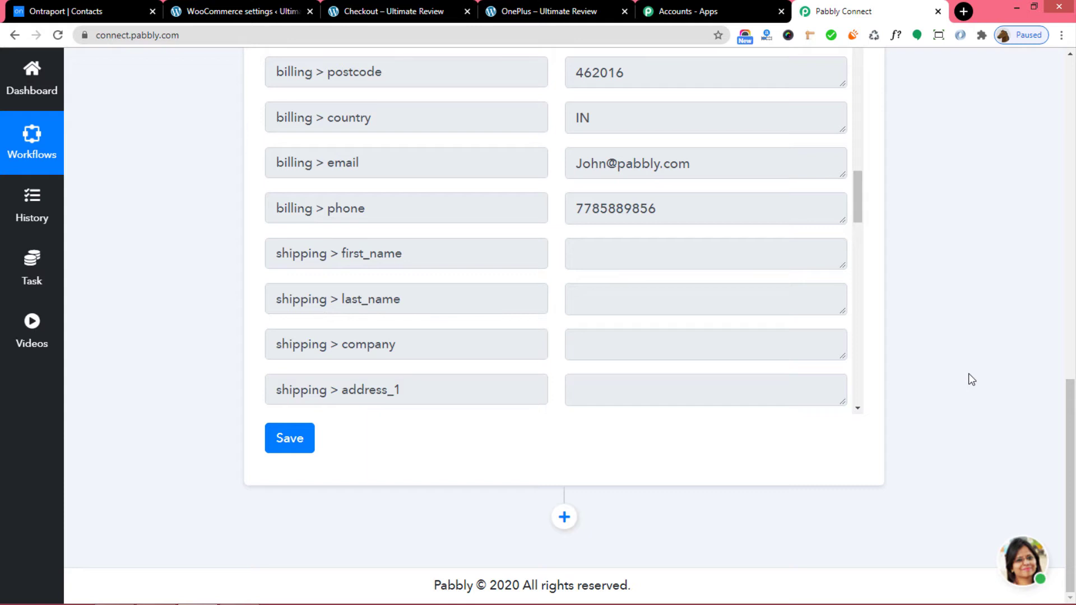
Add an Ontraport action step using Create Contact and begin connecting the Ontraport account.
click(570, 518)
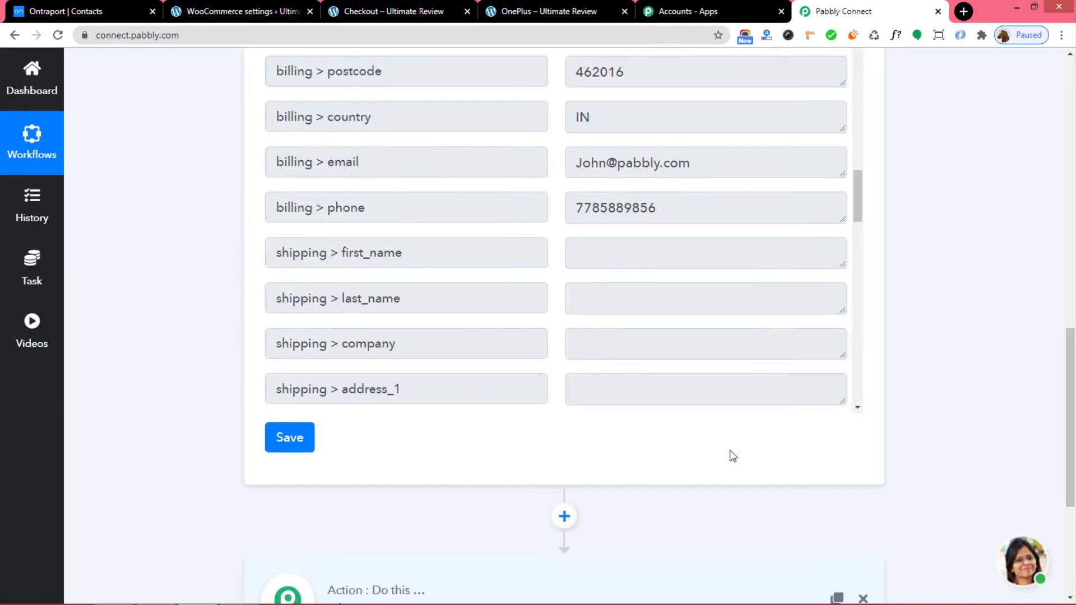
click(517, 439)
text(o)
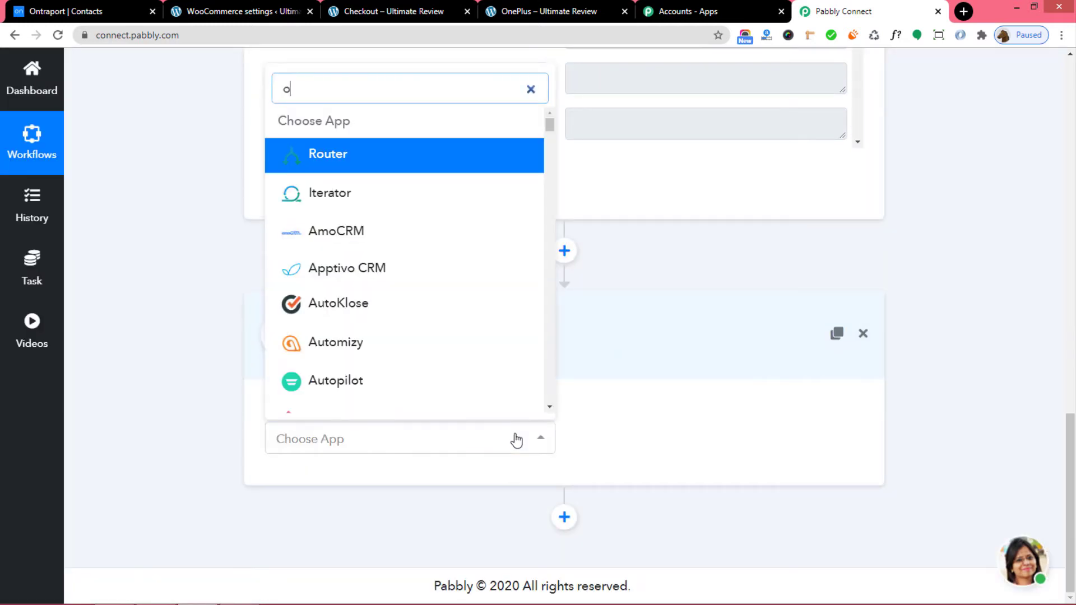
text(ntra)
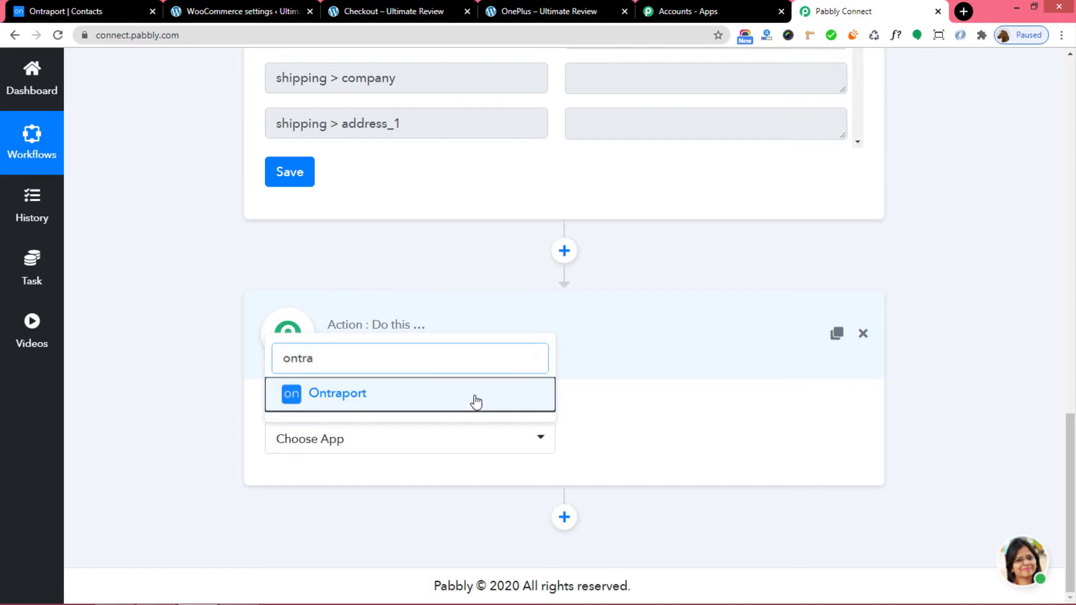
click(474, 399)
click(668, 443)
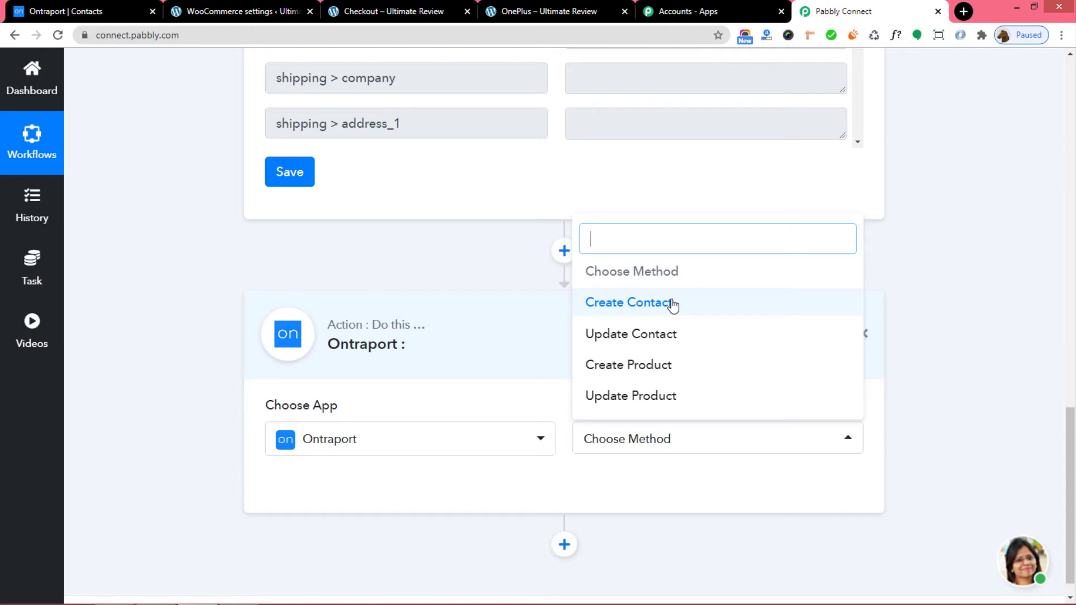
click(673, 304)
scroll(672, 307, down, 2)
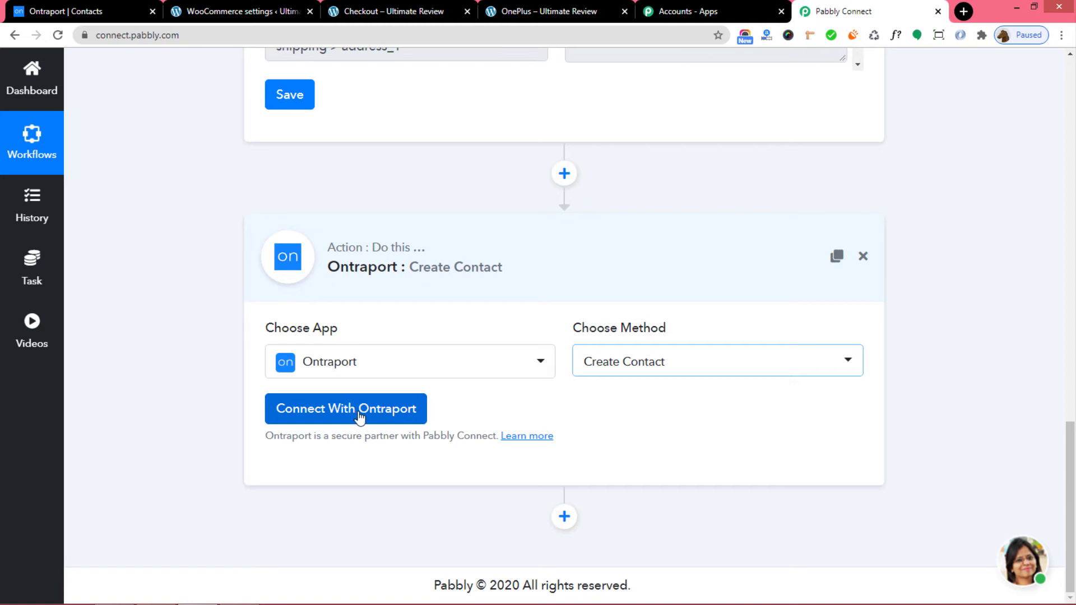
click(359, 412)
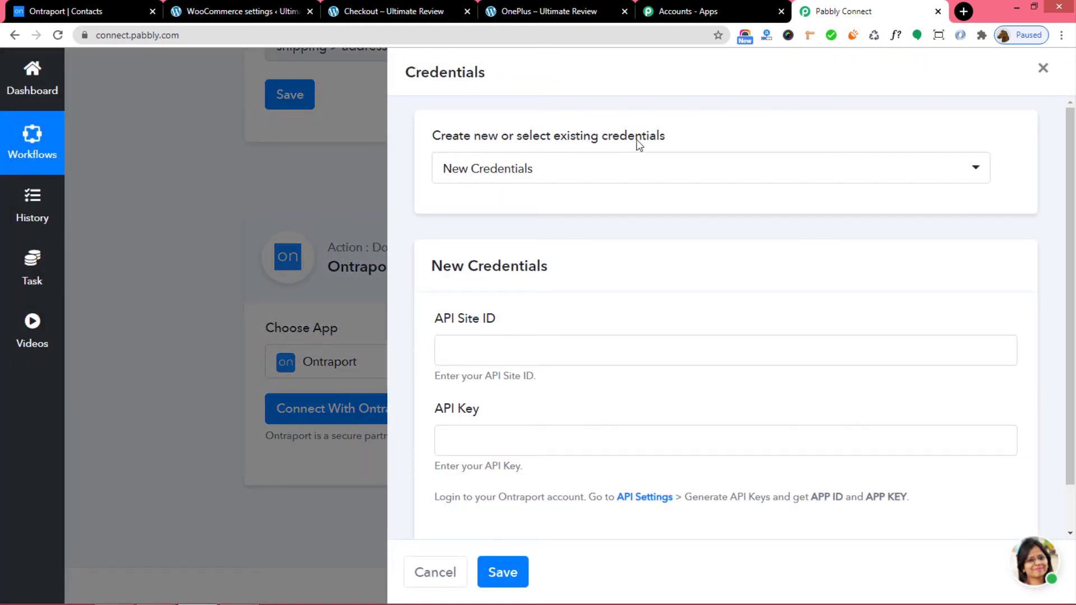
Keep New Credentials selected and open Ontraport's API Settings page in a new tab.
click(634, 169)
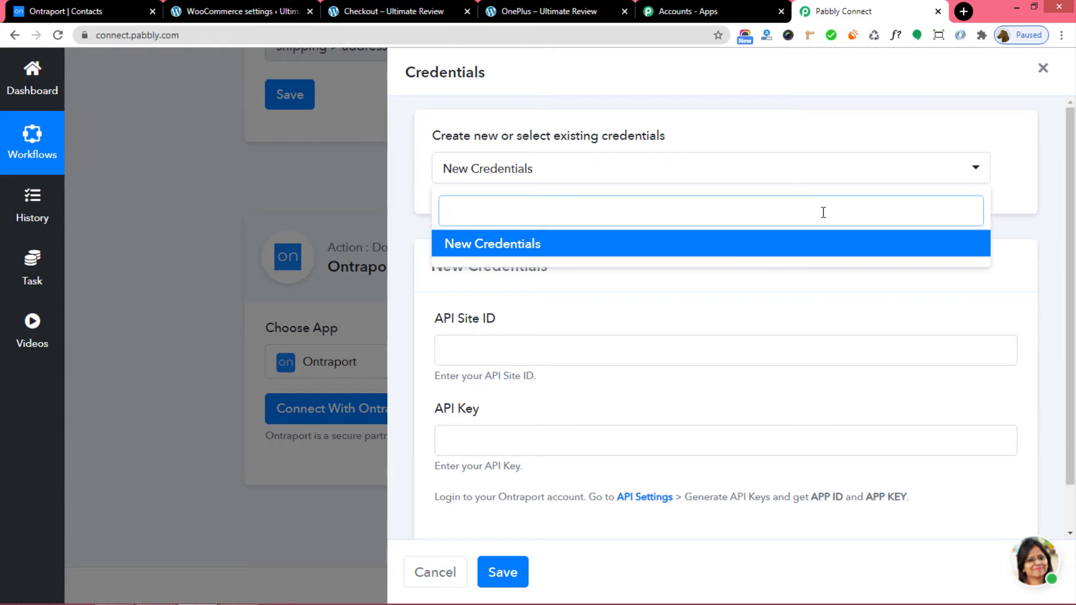
click(531, 243)
scroll(666, 283, down, 1)
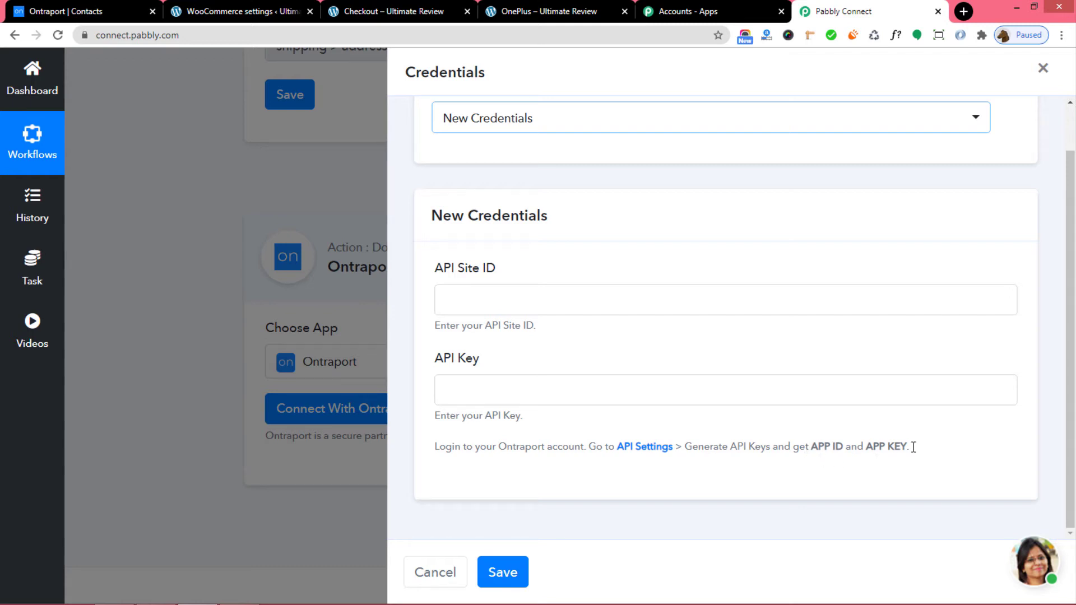
click(649, 448)
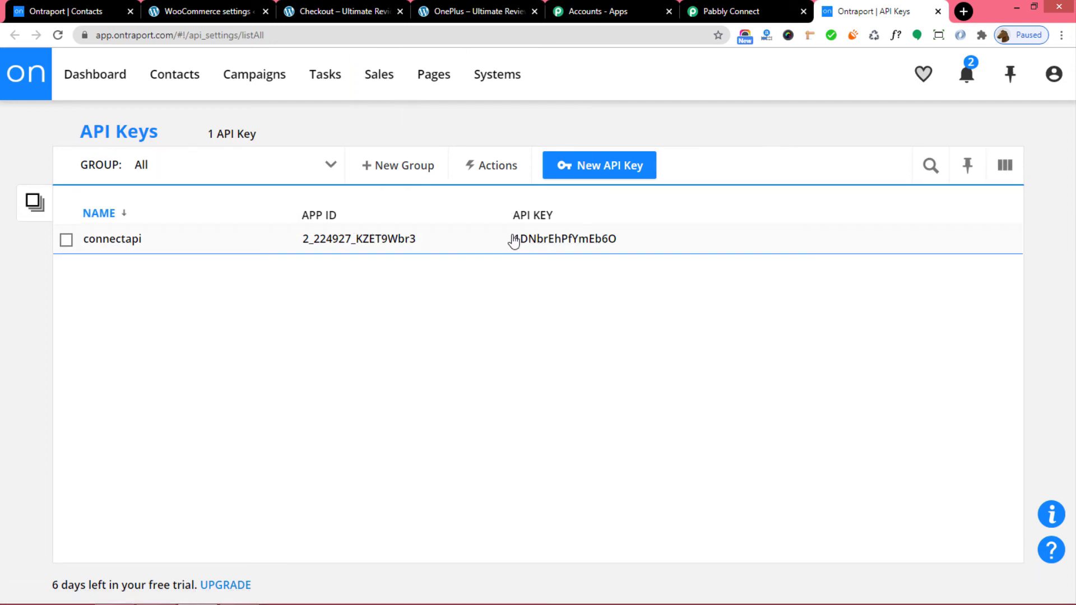
Copy the connectapi API key from Ontraport into the API Key field.
drag(512, 240, 617, 242)
key(ctrl+c)
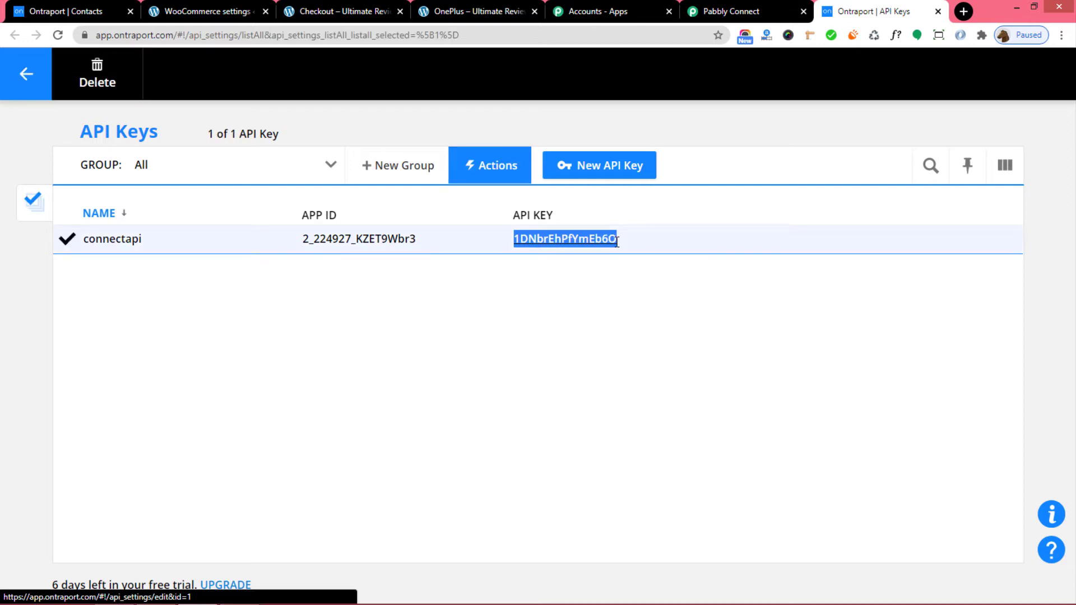
click(731, 11)
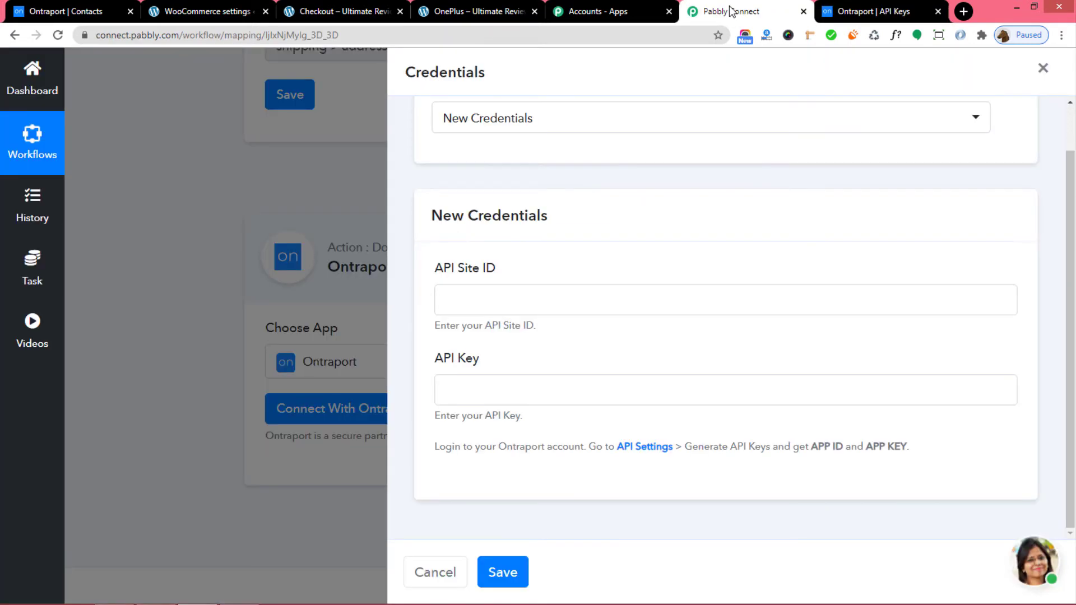
click(460, 388)
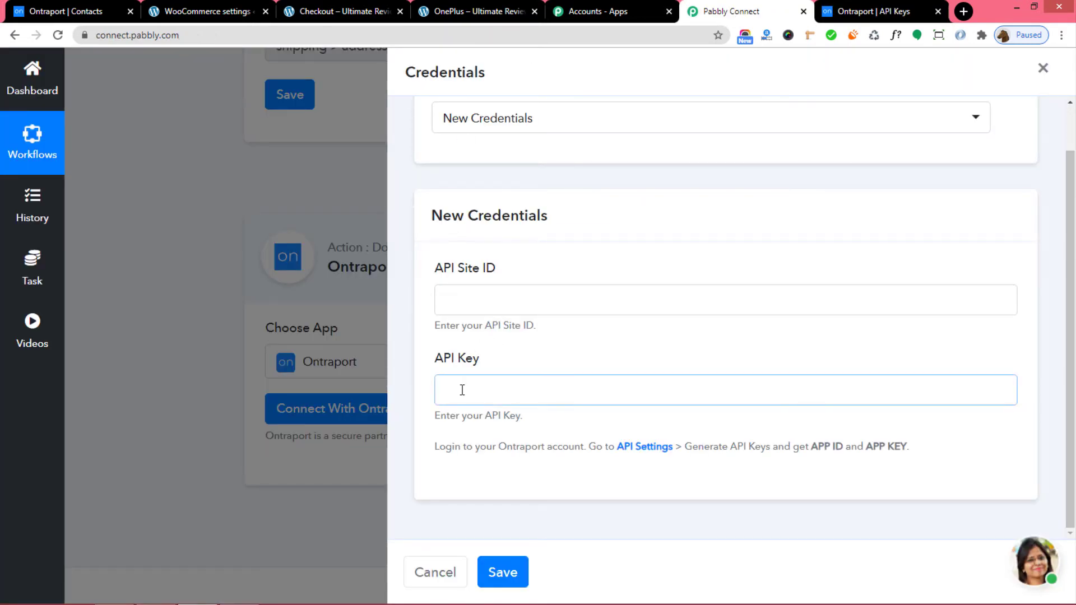
key(ctrl+v)
key(BackSpace)
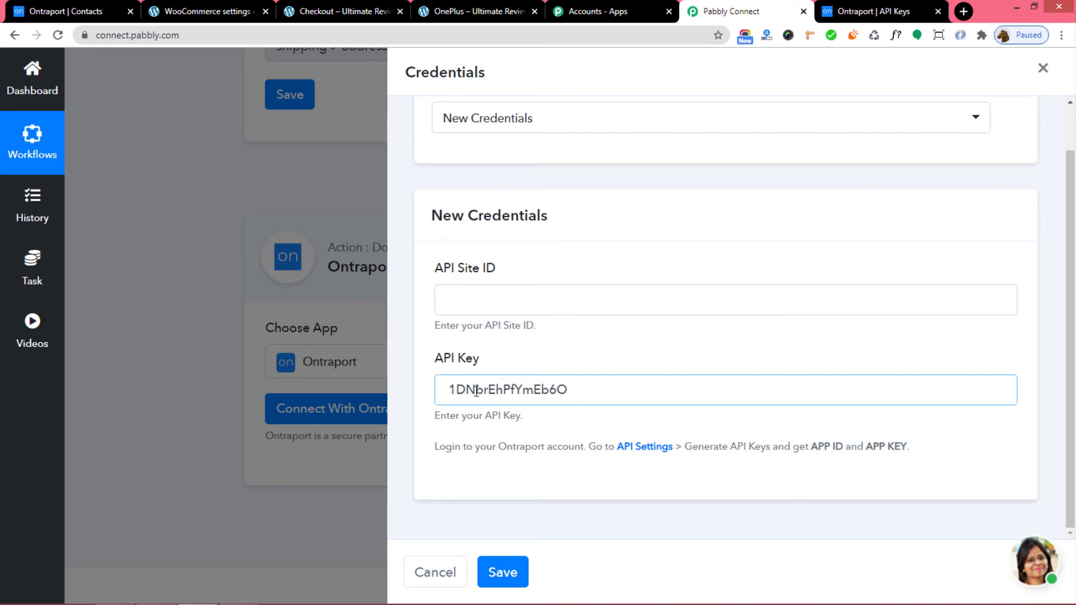
Paste the connectapi App ID into API Site ID and save the Ontraport credentials.
click(454, 302)
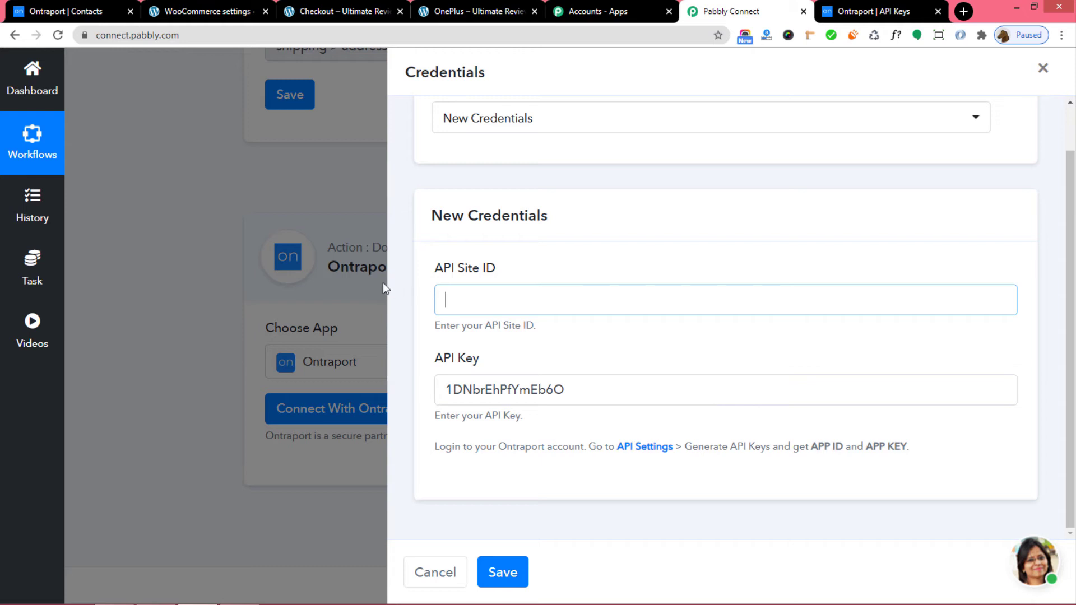
click(886, 13)
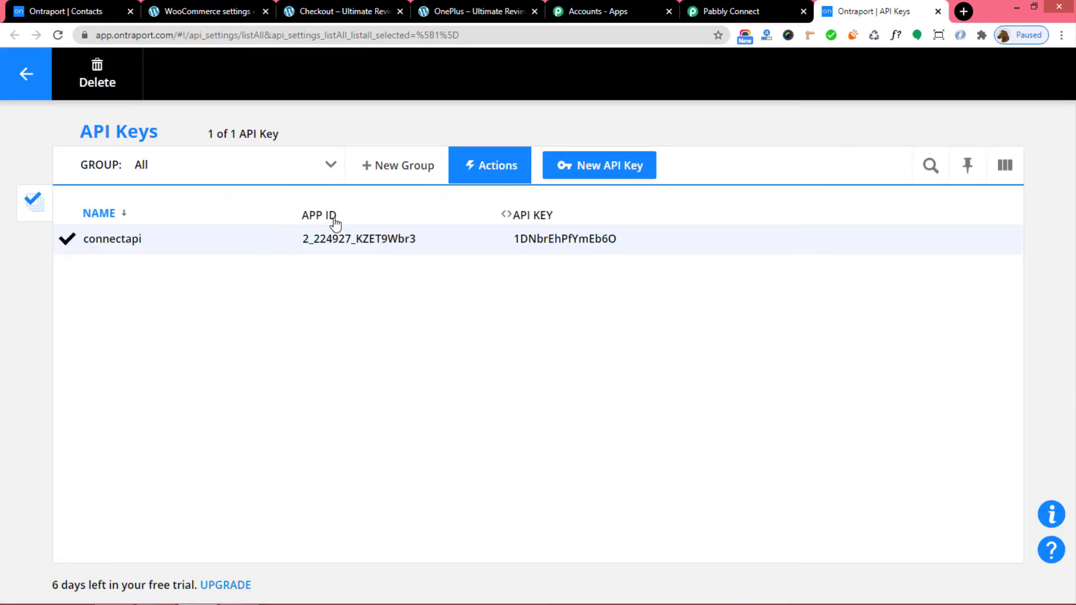
drag(416, 239, 303, 242)
key(ctrl+c)
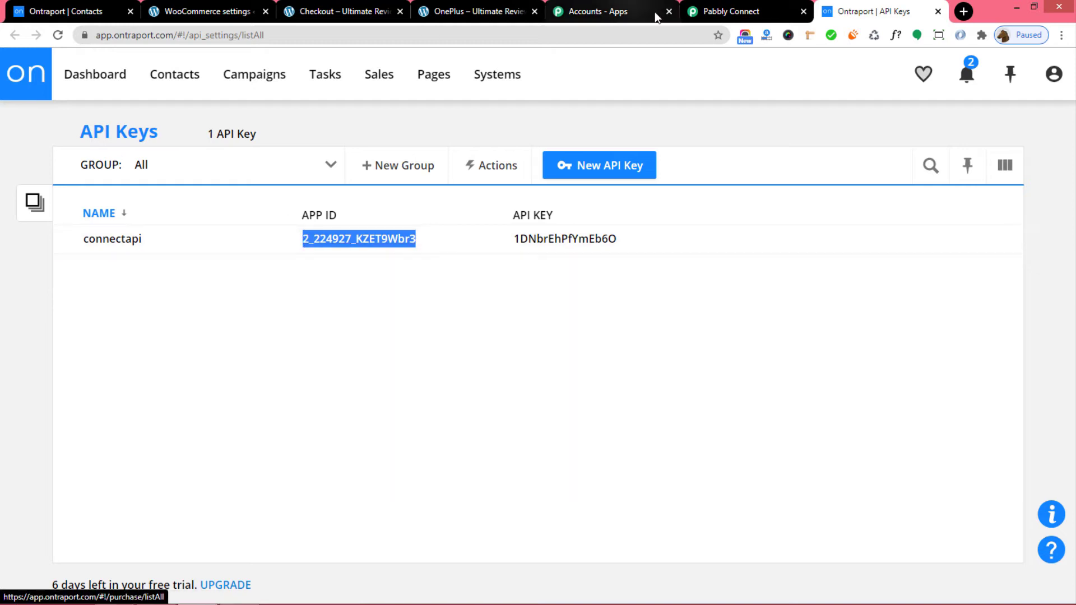
click(731, 16)
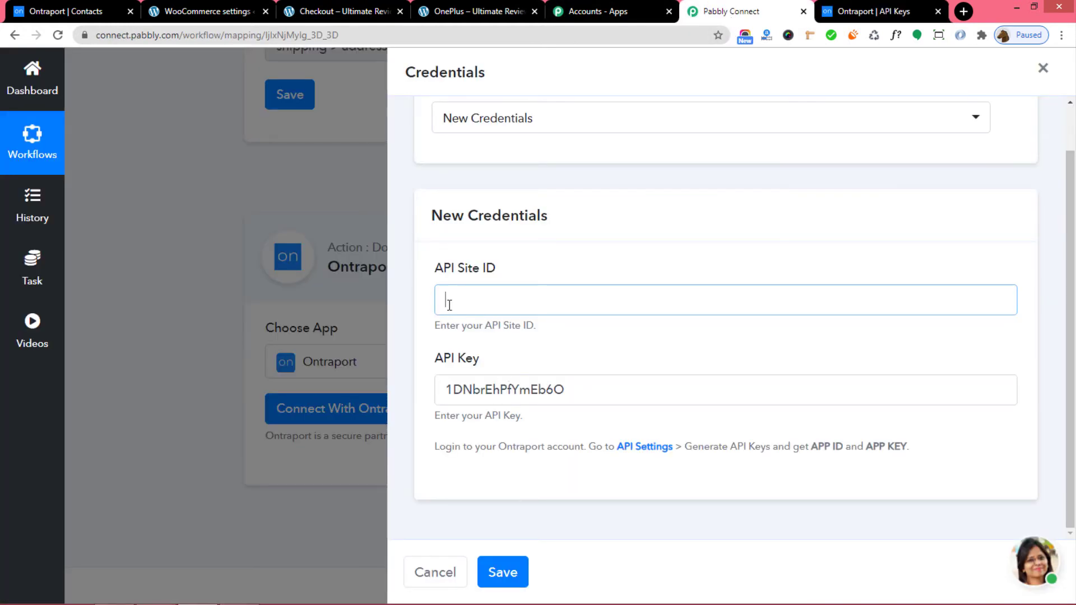
key(ctrl+v)
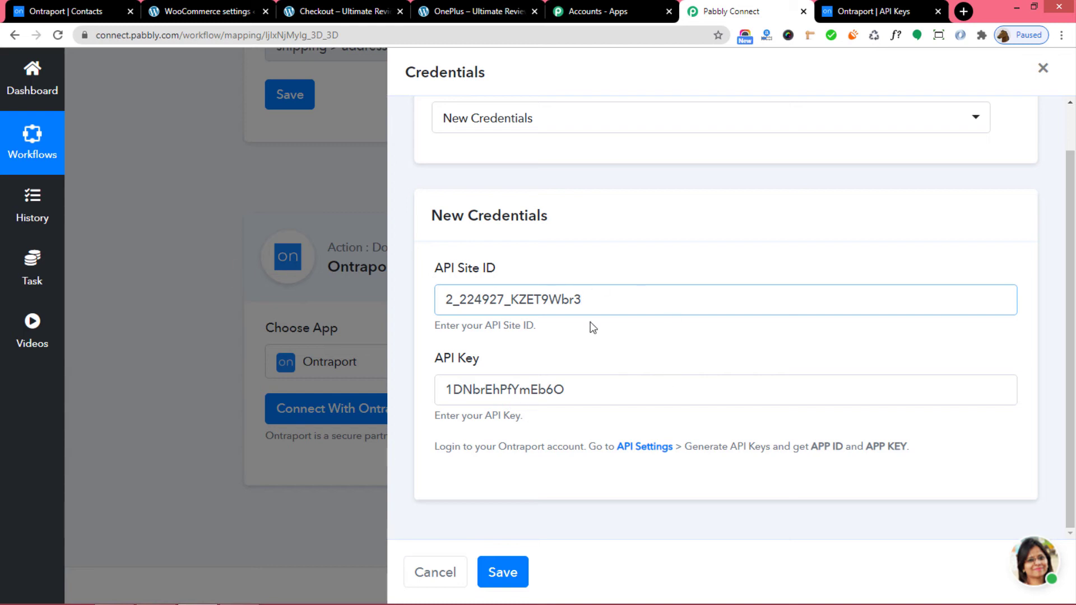
click(503, 574)
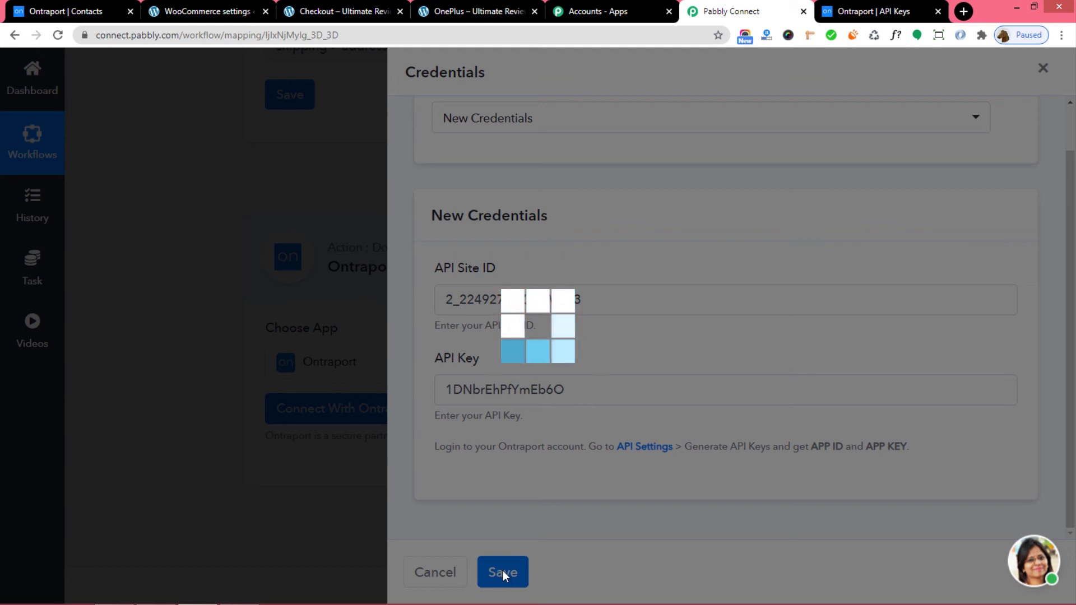
Scroll through the connected Ontraport action to review its empty First Name, Last Name and Email fields.
scroll(682, 454, down, 7)
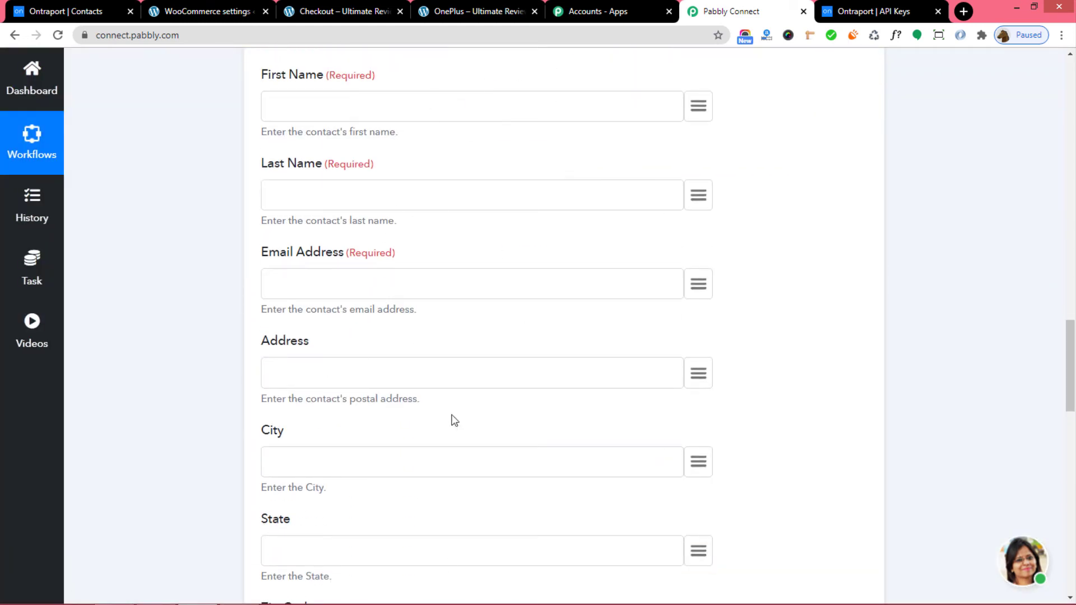
scroll(909, 438, up, 14)
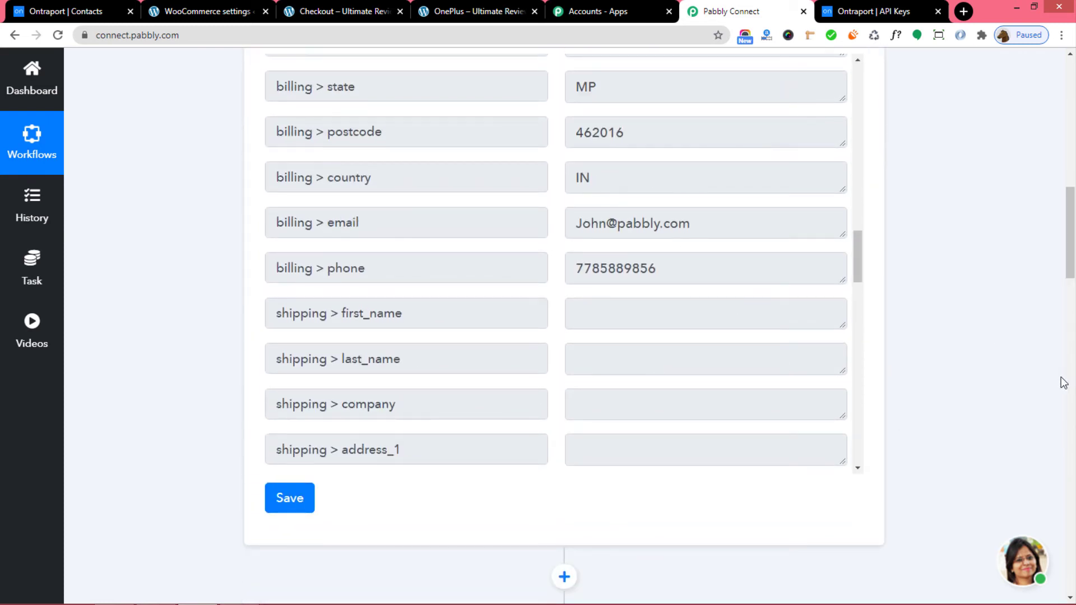
scroll(998, 389, down, 13)
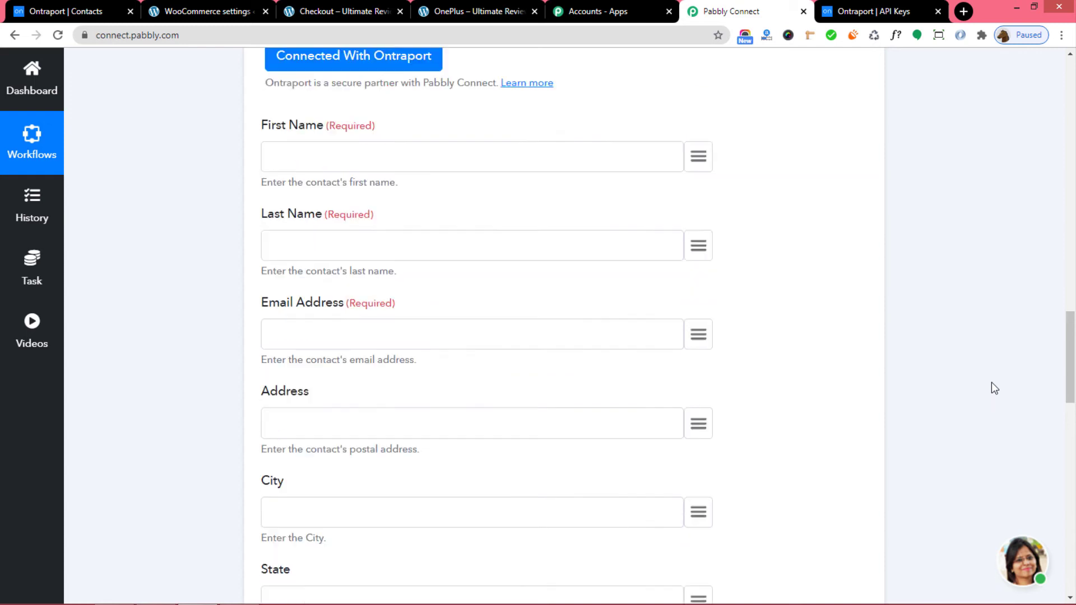
scroll(991, 384, up, 2)
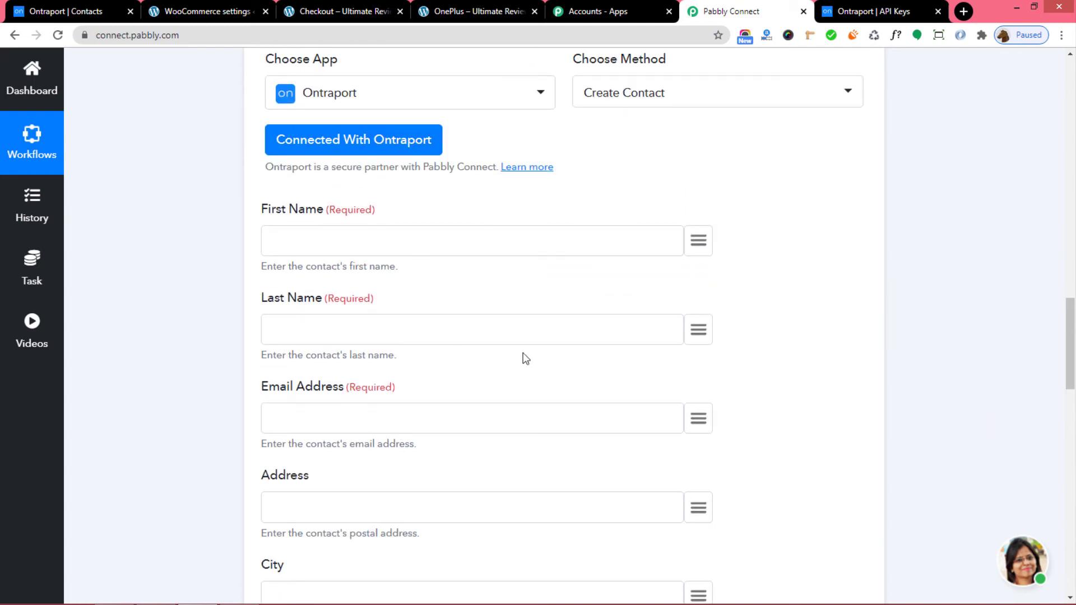
Map First Name, Last Name, Email Address and Address to the WooCommerce billing first name, last name, email and address_1.
click(699, 242)
text(nam)
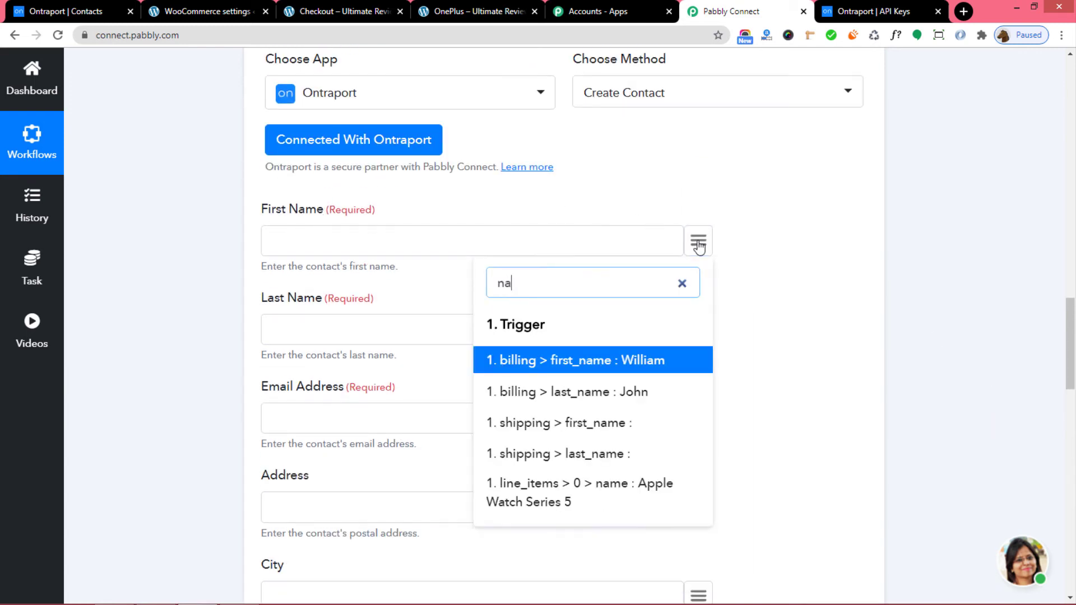
click(633, 360)
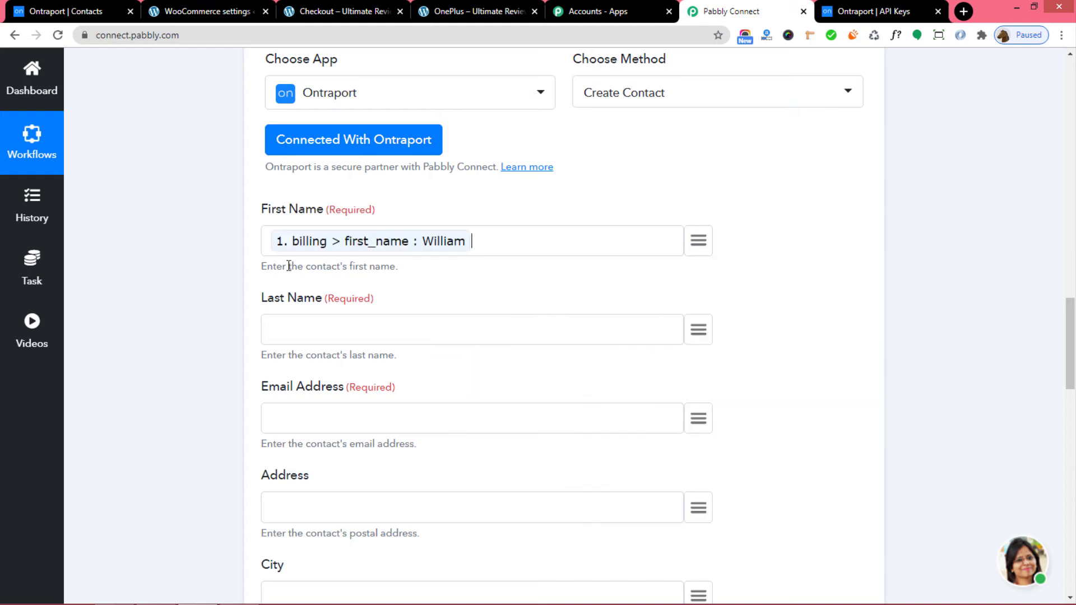
click(699, 331)
text(last)
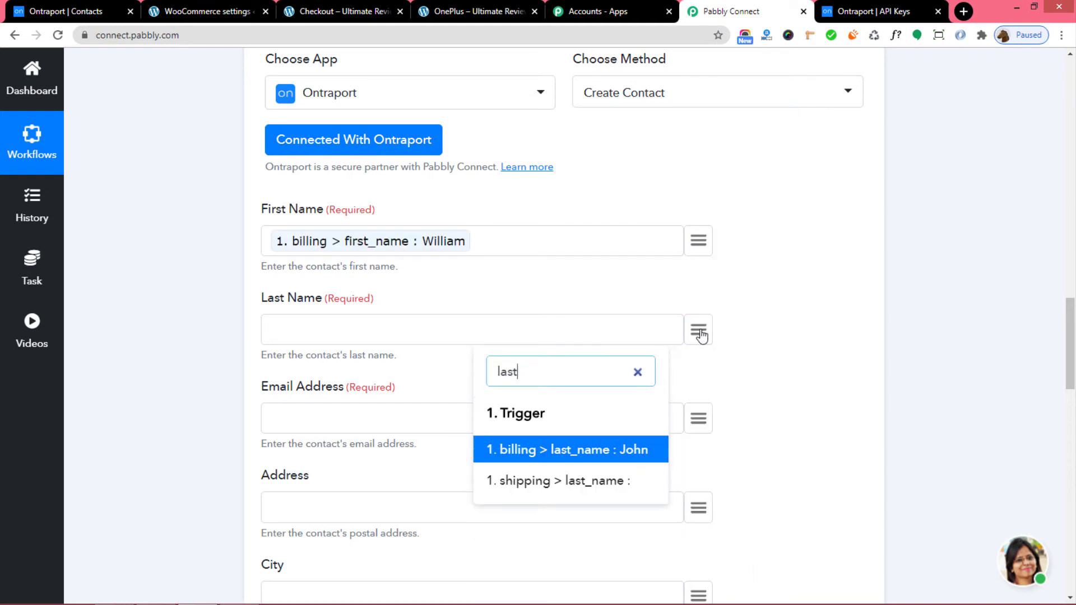
click(615, 457)
scroll(709, 398, down, 1)
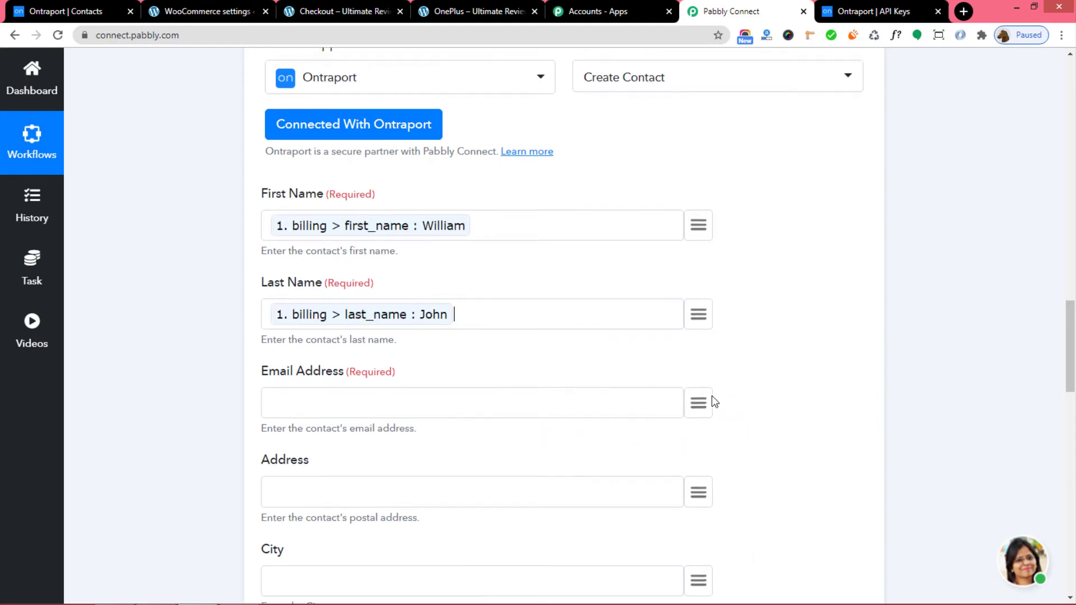
click(697, 351)
text(ema)
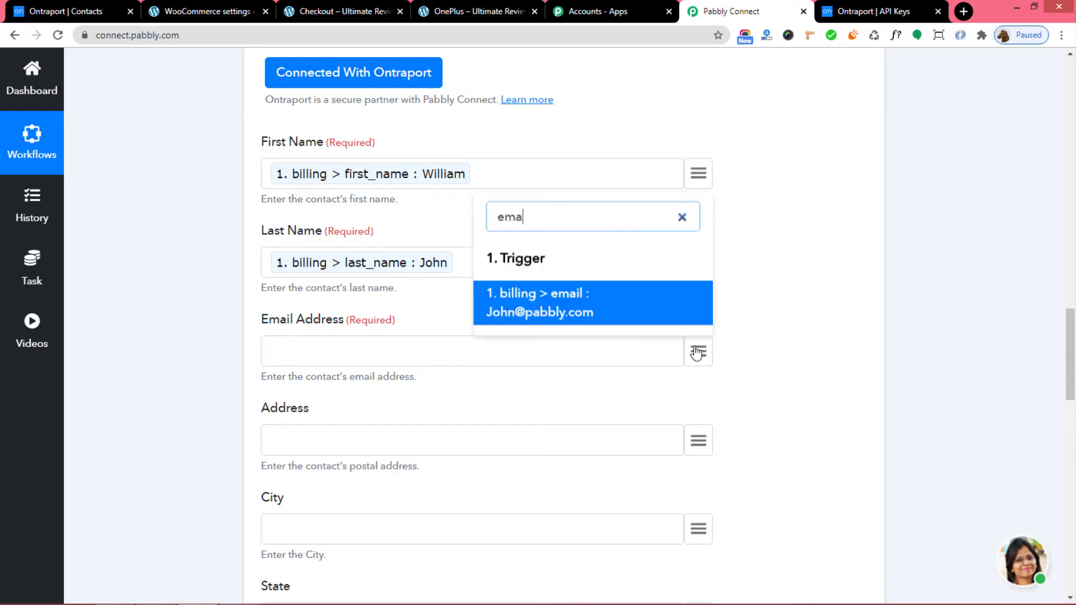
click(620, 310)
scroll(354, 324, down, 2)
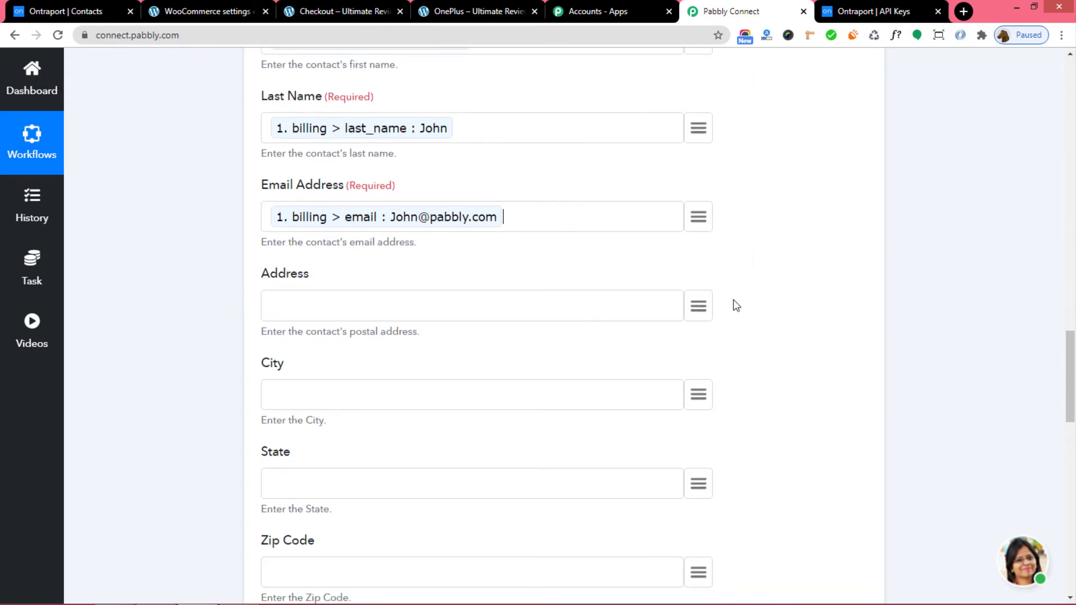
click(703, 310)
text(addr)
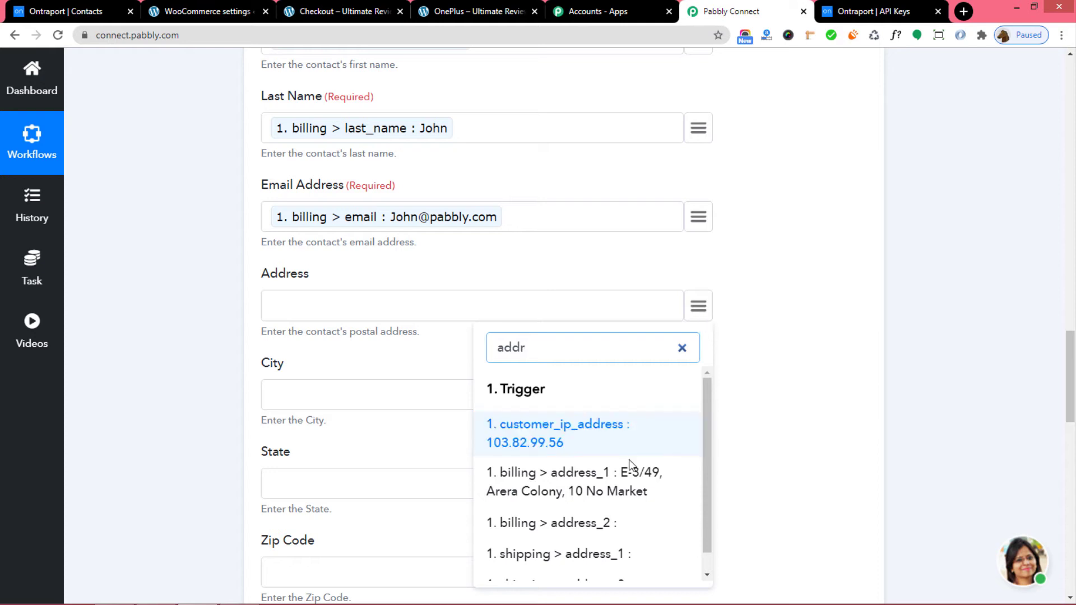
click(629, 473)
Map City, State, Country and Home Phone to the WooCommerce billing city, state, country and phone.
click(701, 396)
text(c)
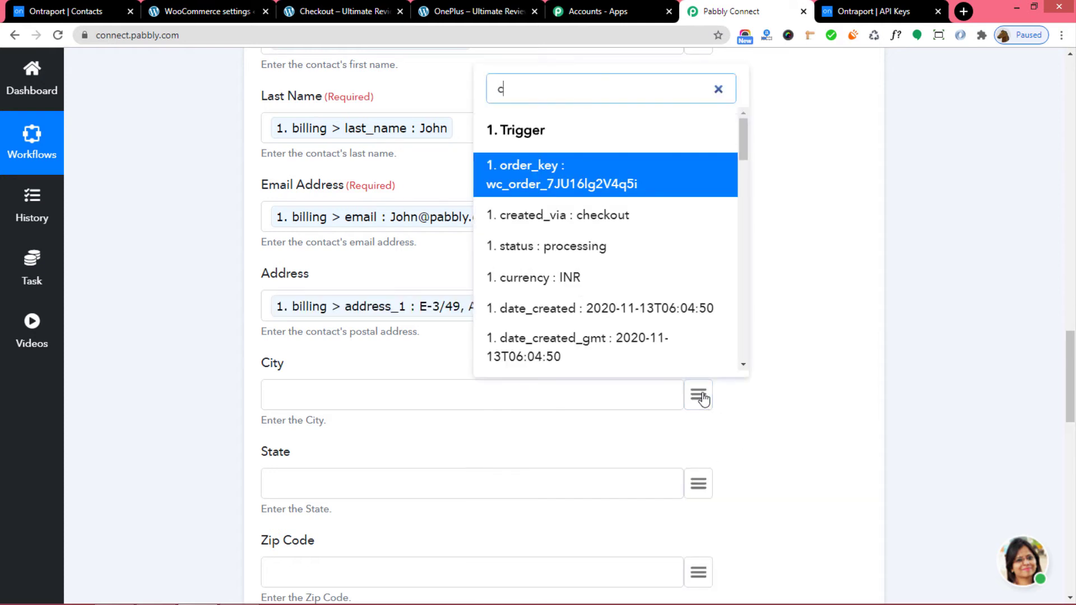
text(ity)
click(613, 326)
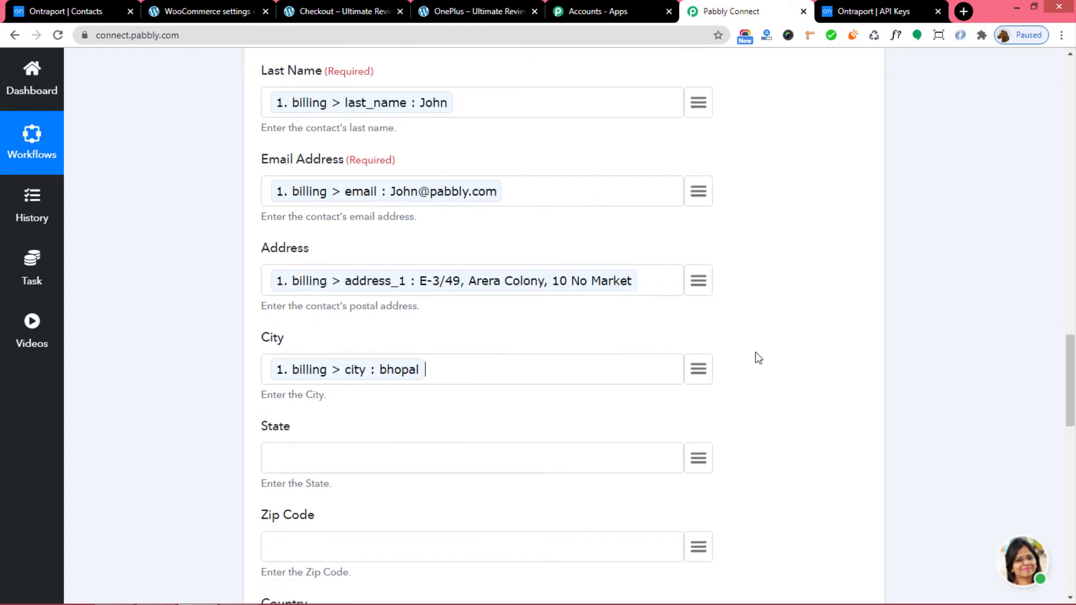
scroll(759, 358, down, 2)
click(699, 354)
text(sta)
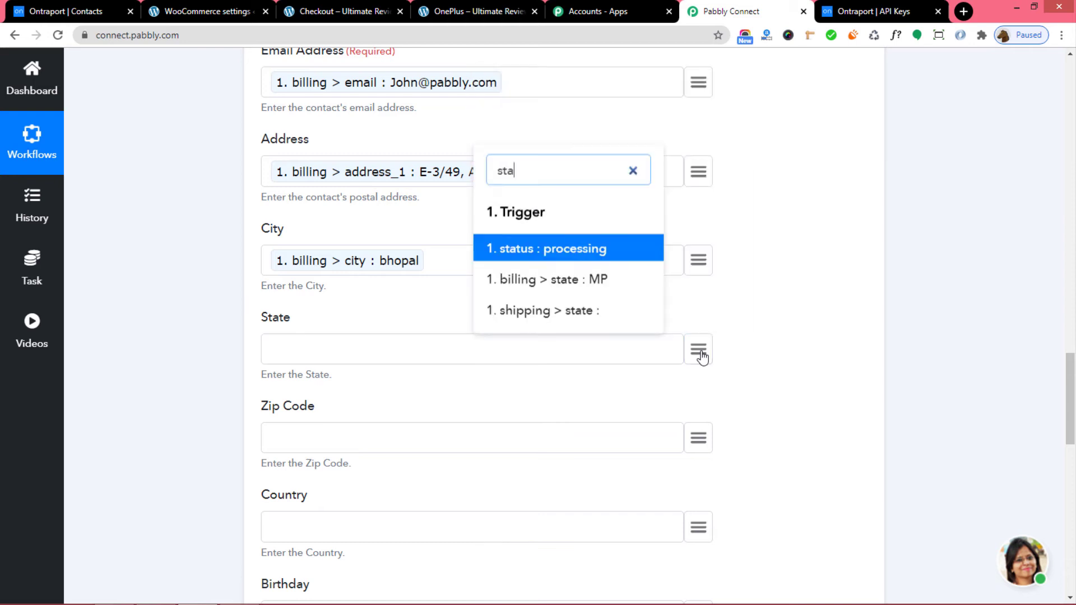
text(t)
click(609, 283)
scroll(717, 333, down, 4)
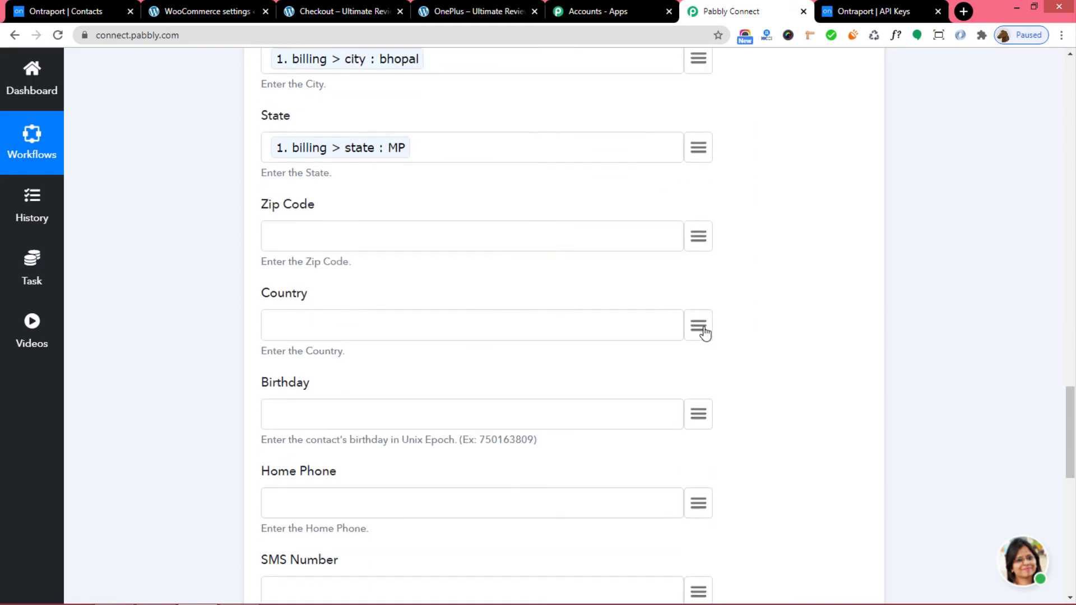
click(702, 328)
text(cou)
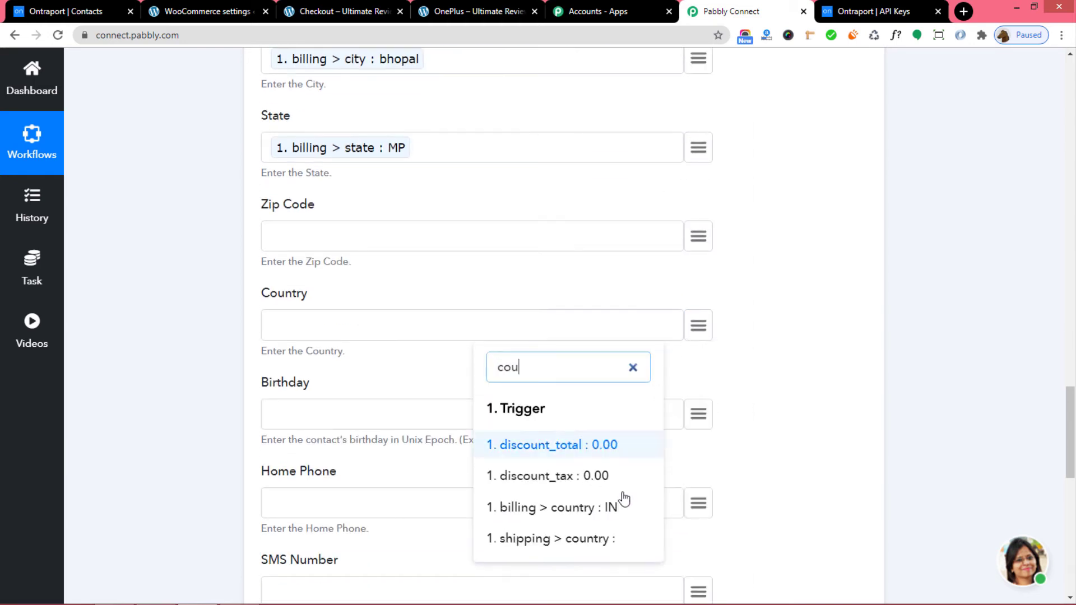
click(616, 507)
scroll(769, 403, down, 4)
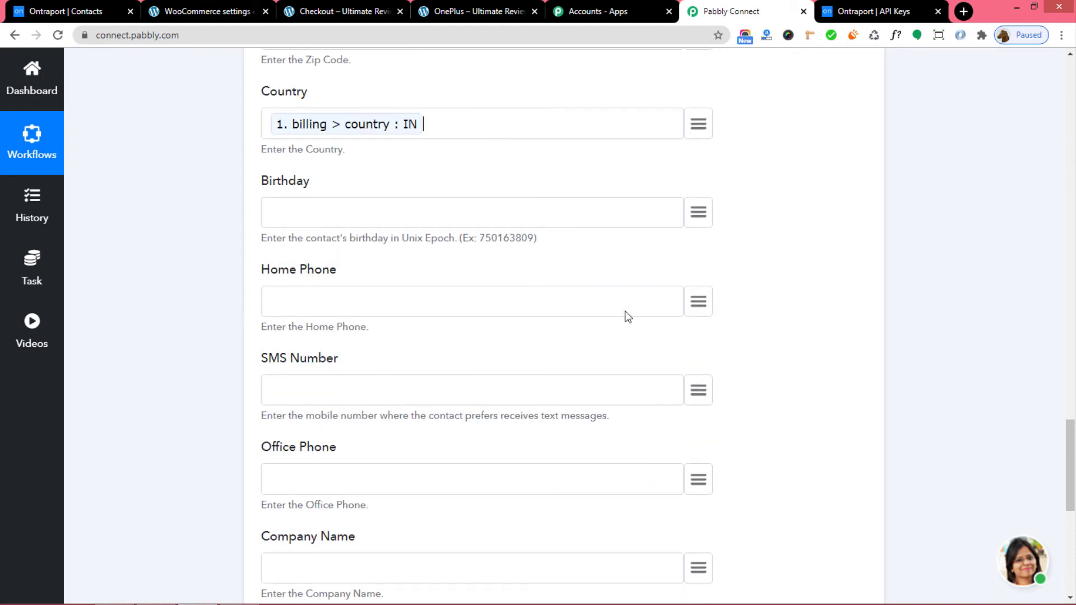
click(701, 306)
text(p)
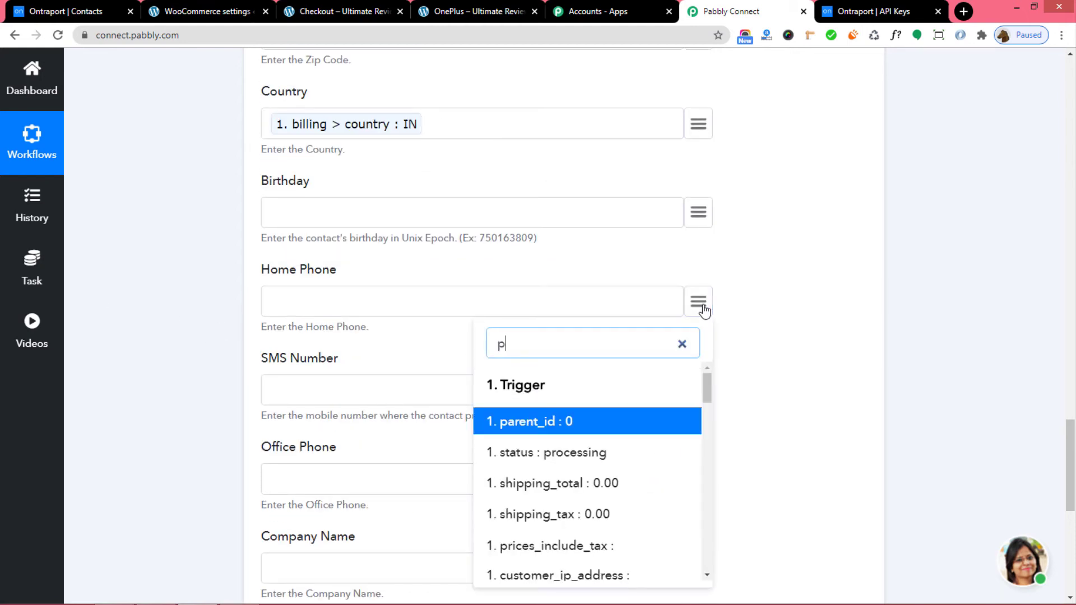
text(ho)
click(645, 422)
scroll(817, 359, down, 1)
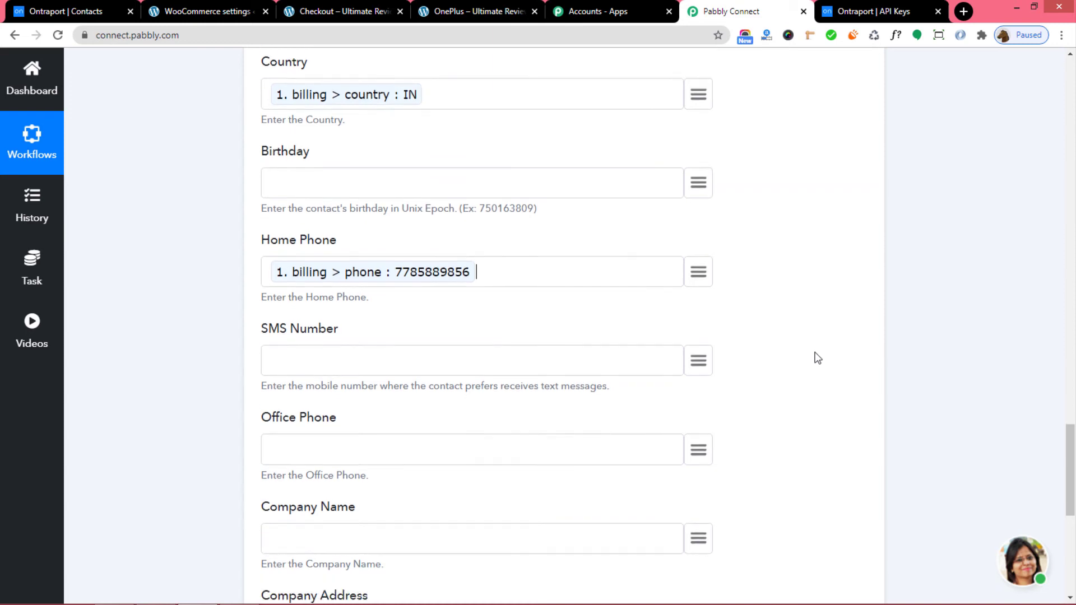
scroll(813, 356, down, 8)
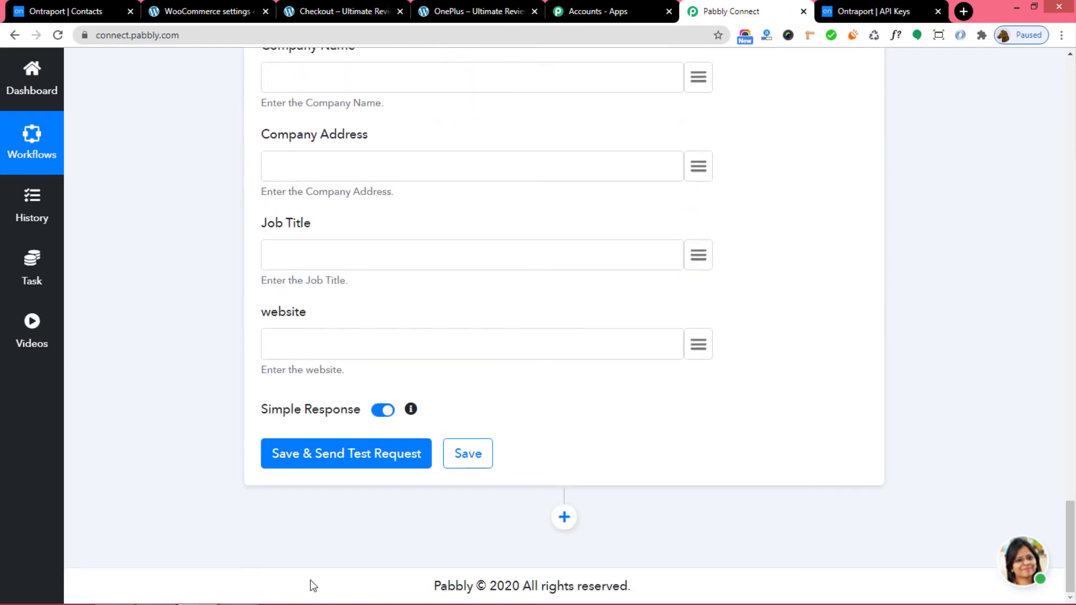
Save the Ontraport action and send a test request, reviewing the returned contact data.
click(328, 455)
scroll(832, 334, down, 3)
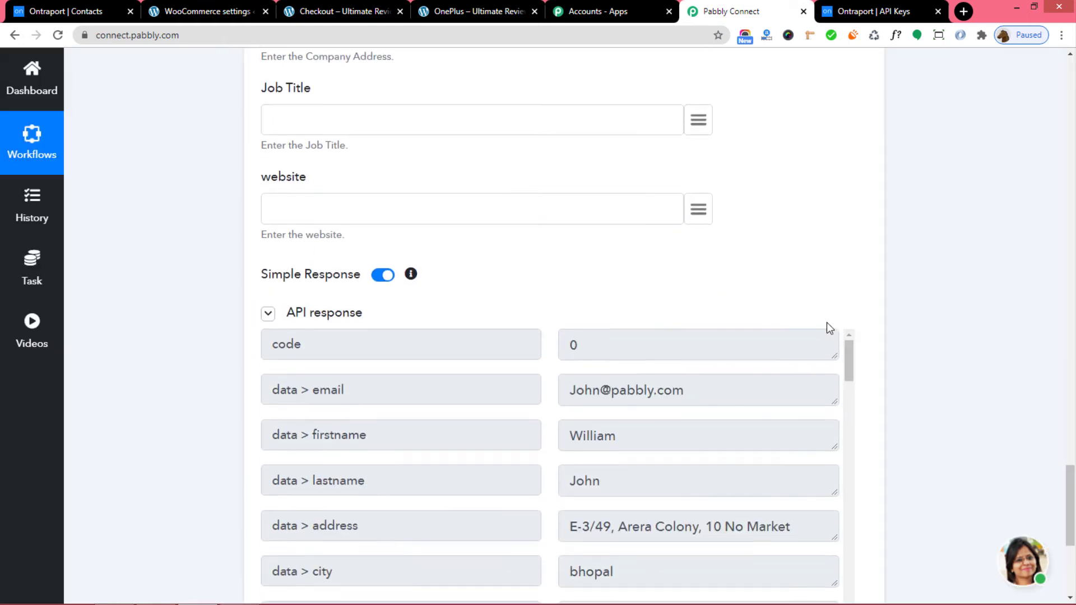
scroll(813, 382, down, 2)
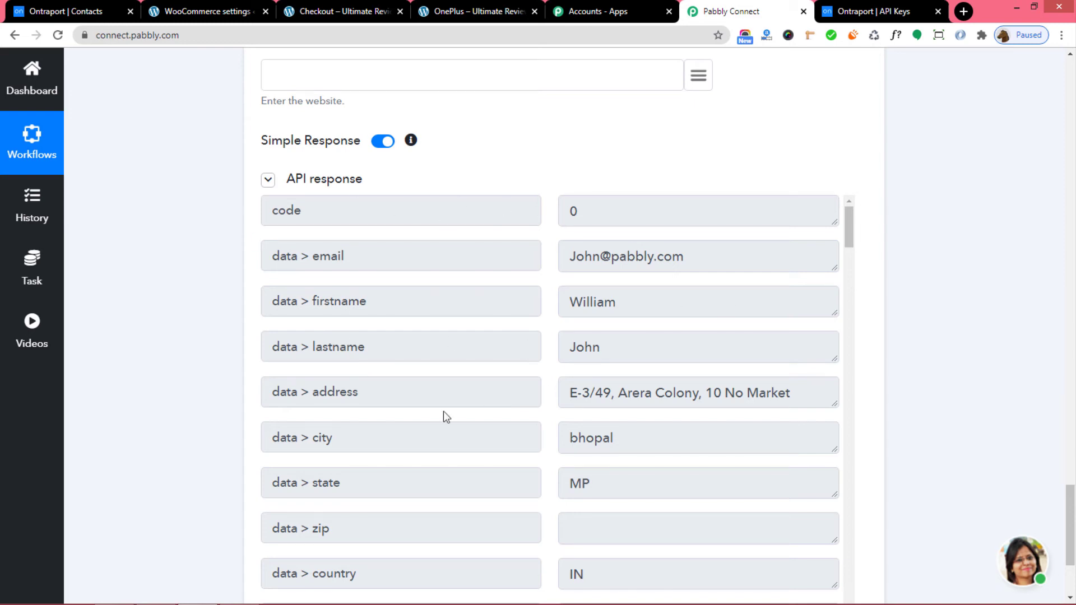
scroll(917, 370, down, 3)
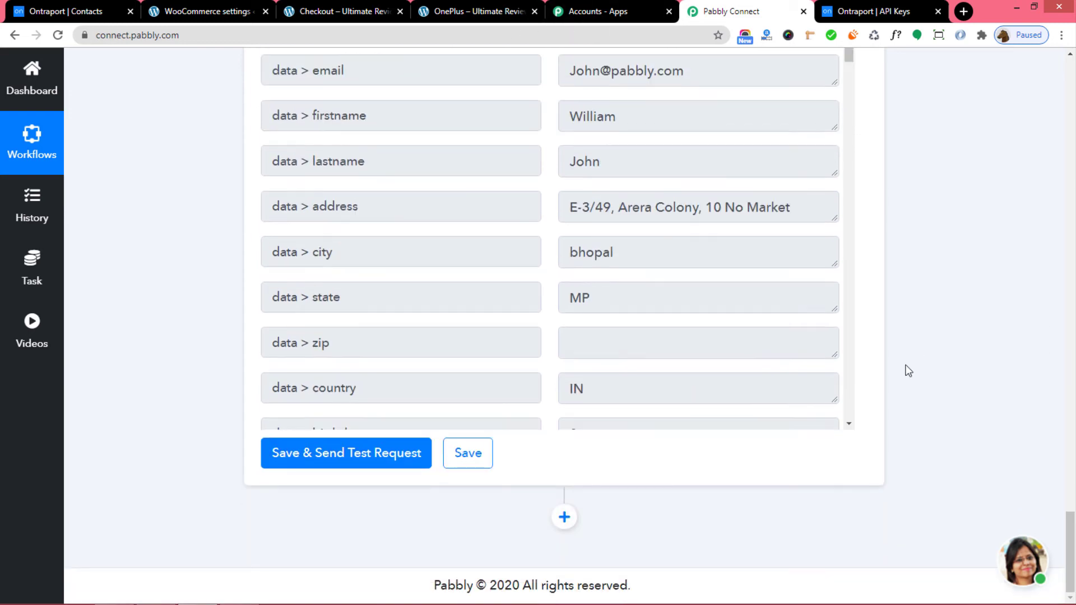
Save the Ontraport action settings and dismiss the success confirmation.
click(469, 461)
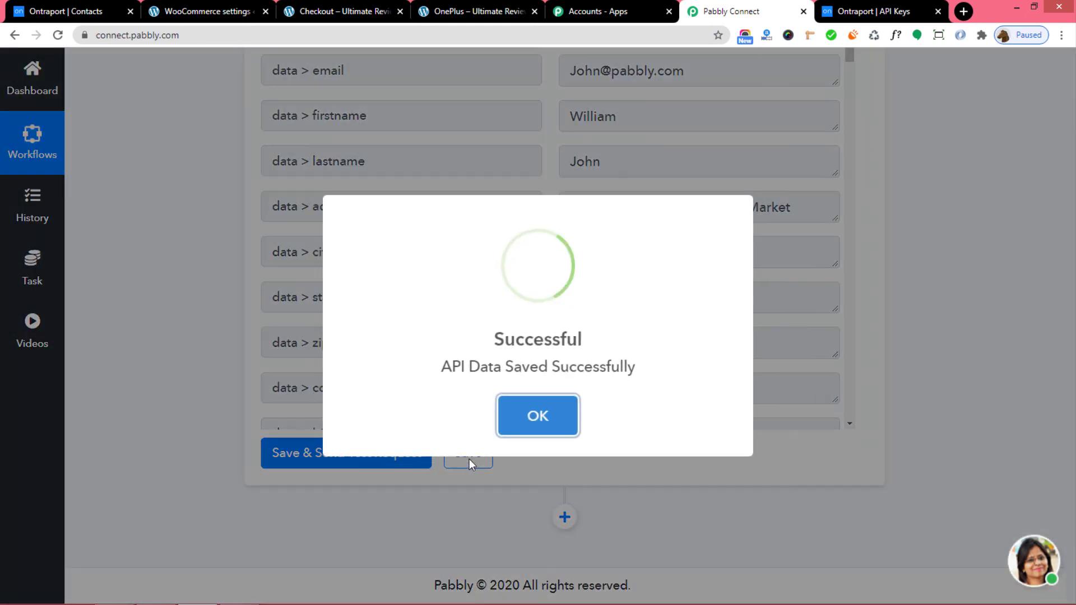
click(547, 424)
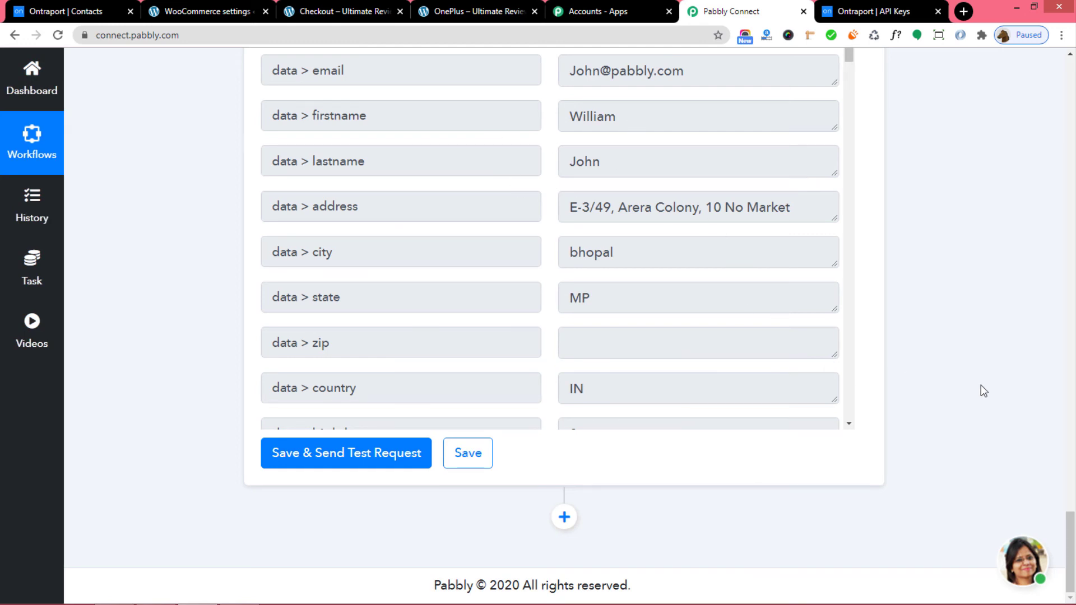
scroll(981, 391, up, 3)
click(69, 12)
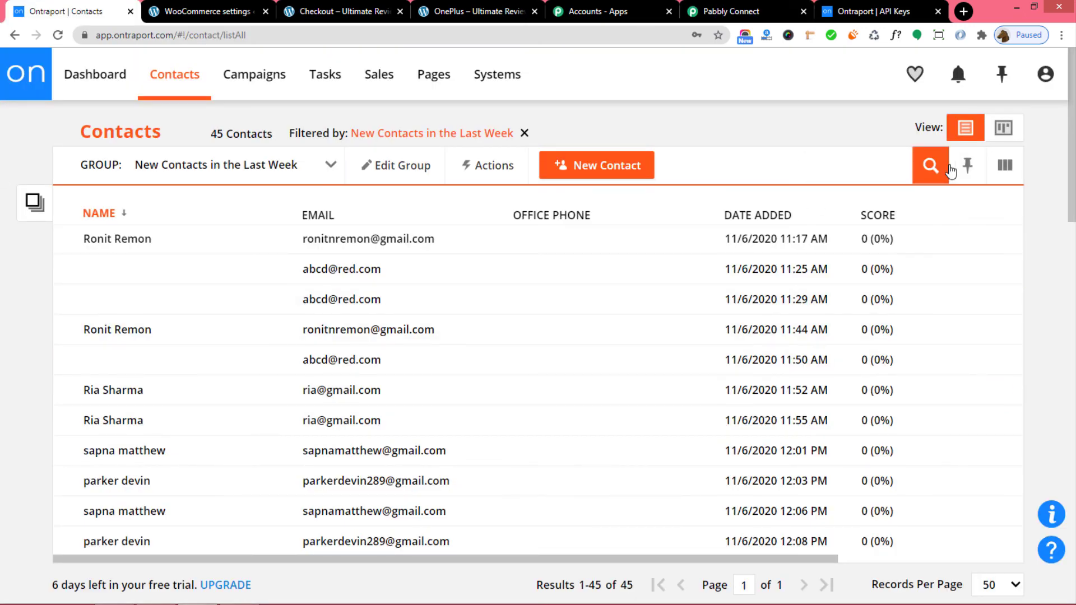
Search Ontraport contacts for the test customer's full name and open the matching contact record.
click(930, 166)
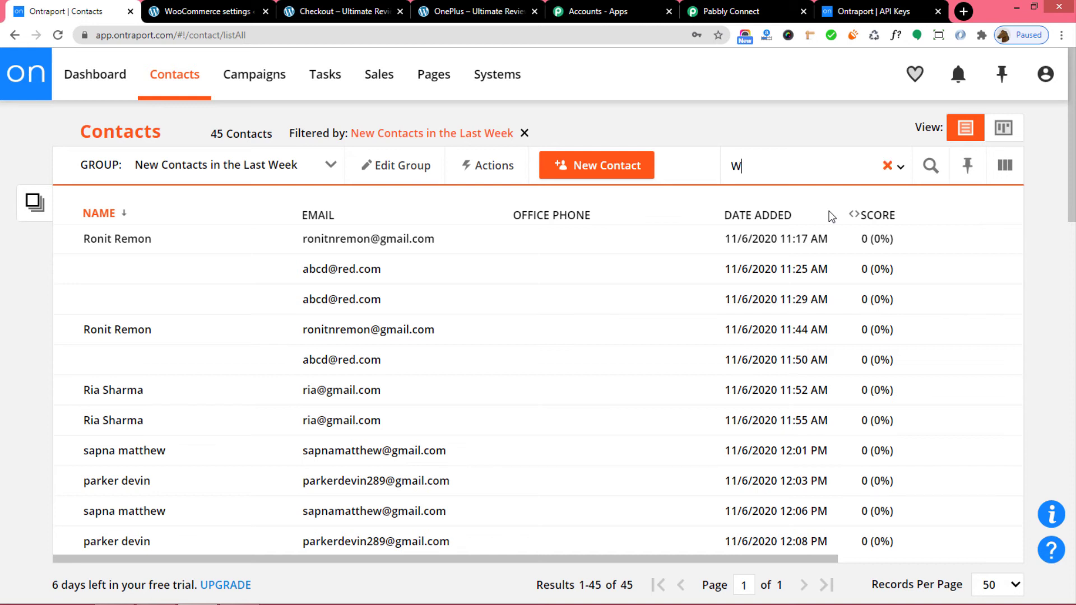
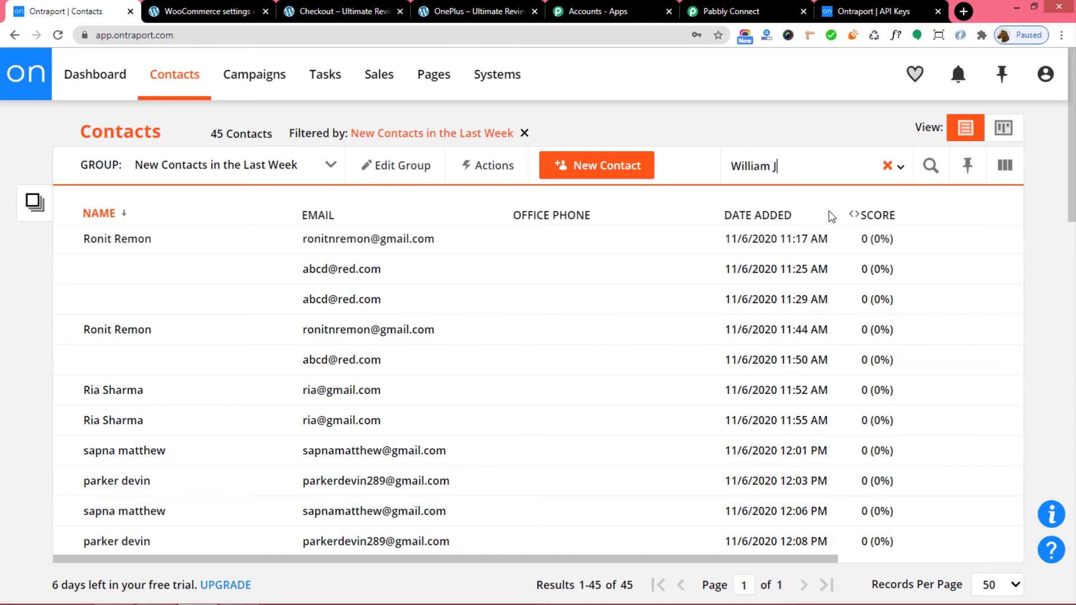
key(Return)
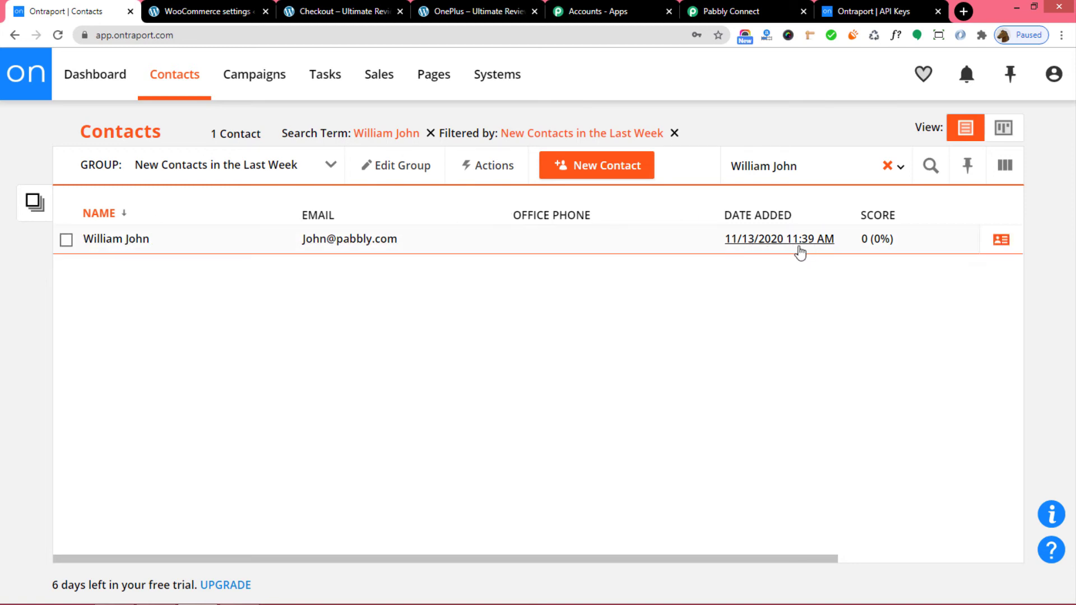
click(99, 241)
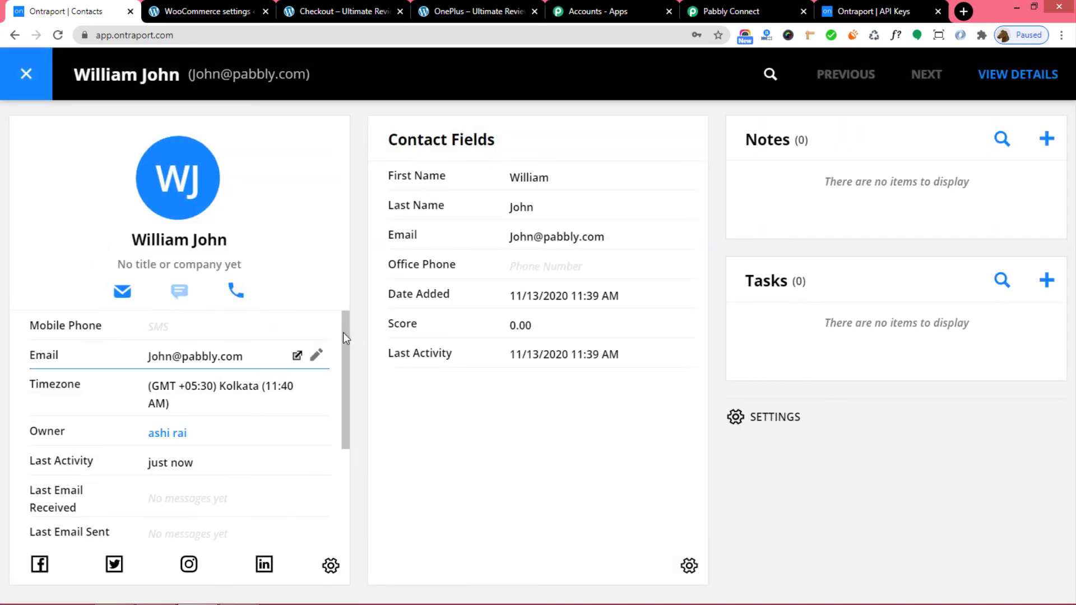
scroll(239, 453, down, 2)
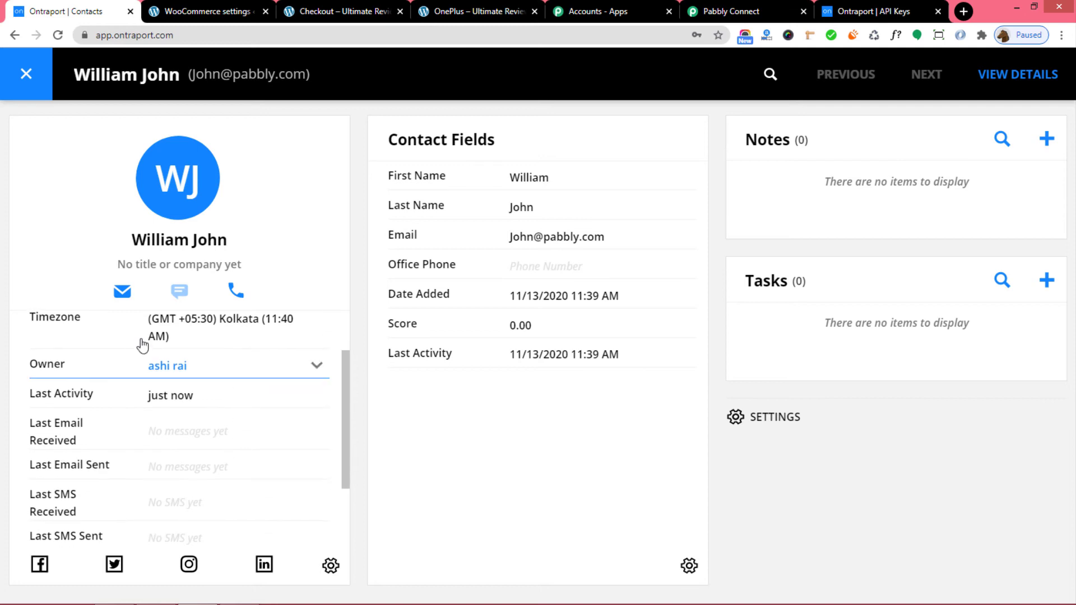
scroll(125, 442, up, 2)
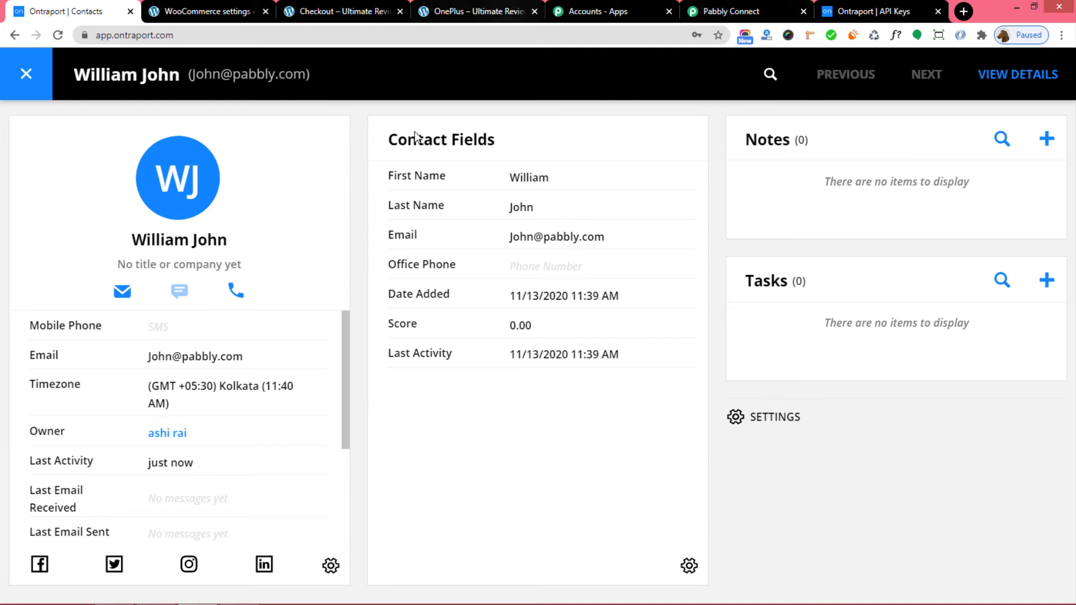
Add the OnePlus phone to the cart and proceed to checkout.
click(461, 14)
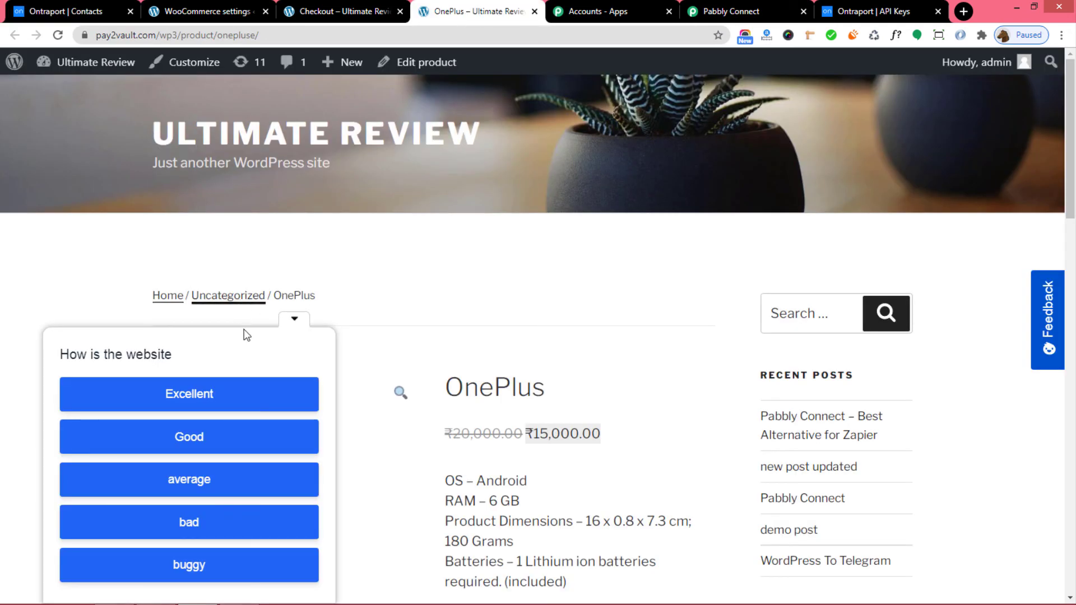
click(295, 318)
scroll(652, 306, down, 3)
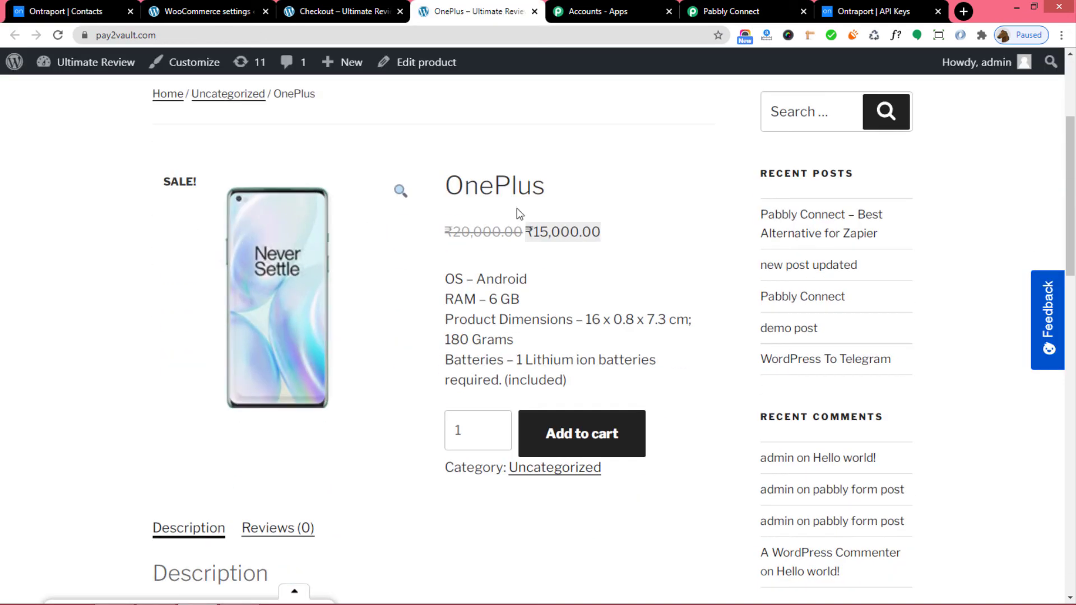
scroll(445, 293, down, 1)
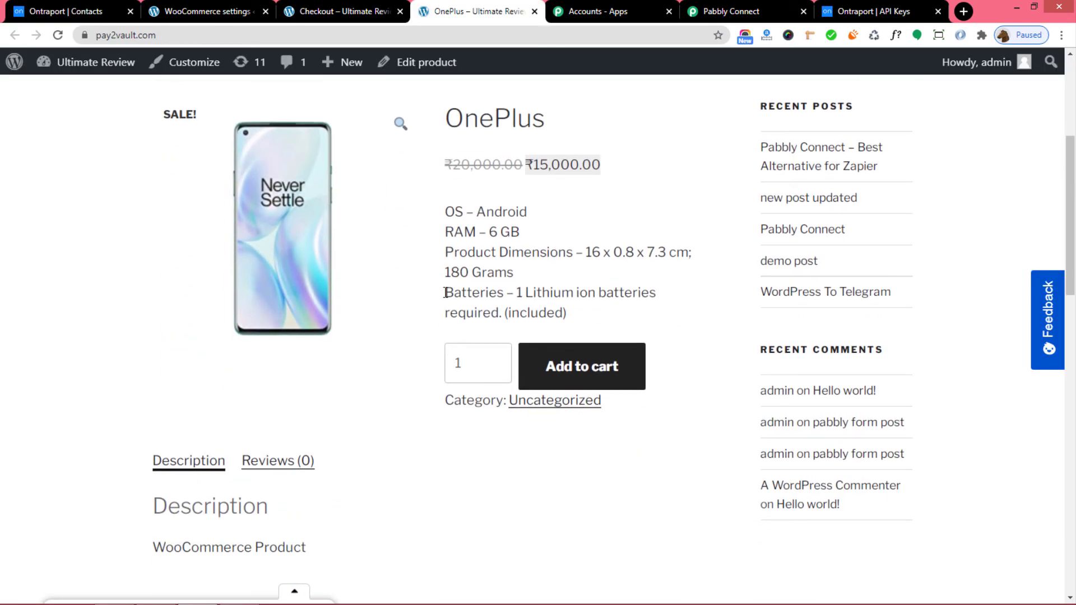
click(553, 370)
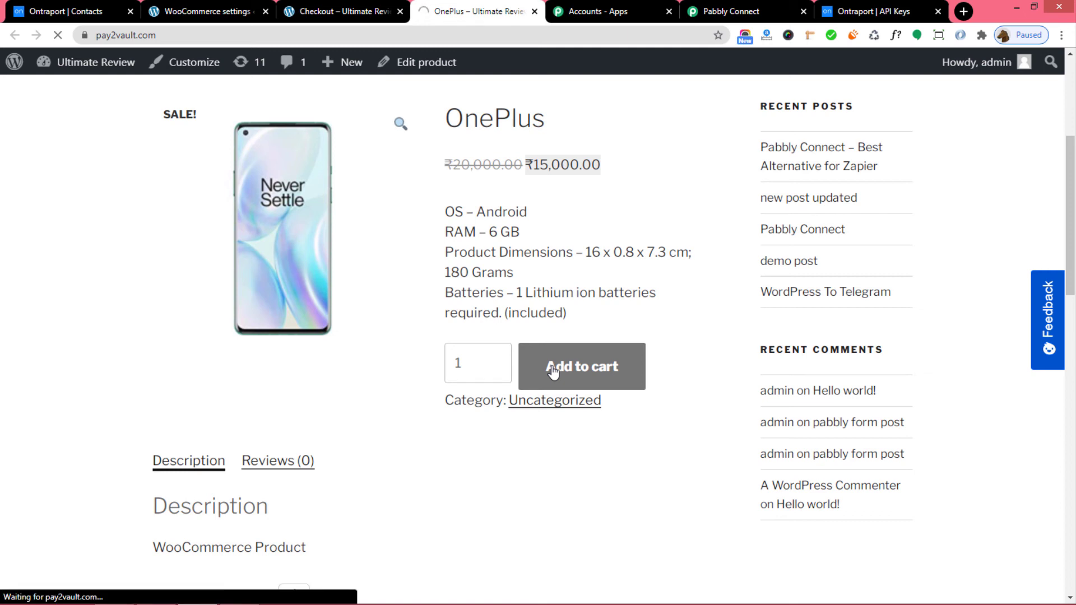
scroll(551, 372, down, 4)
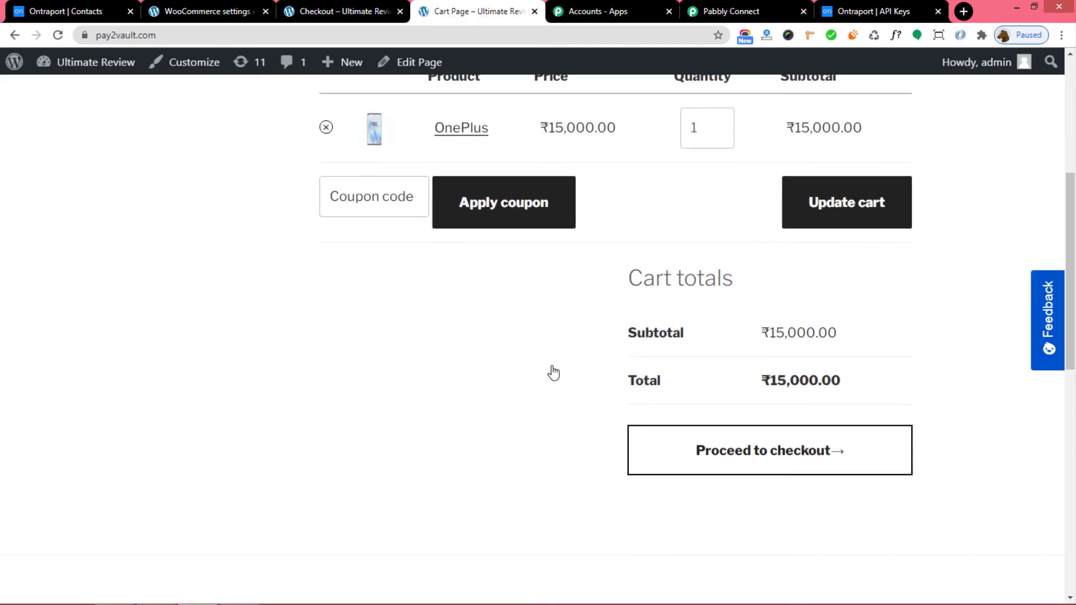
click(751, 450)
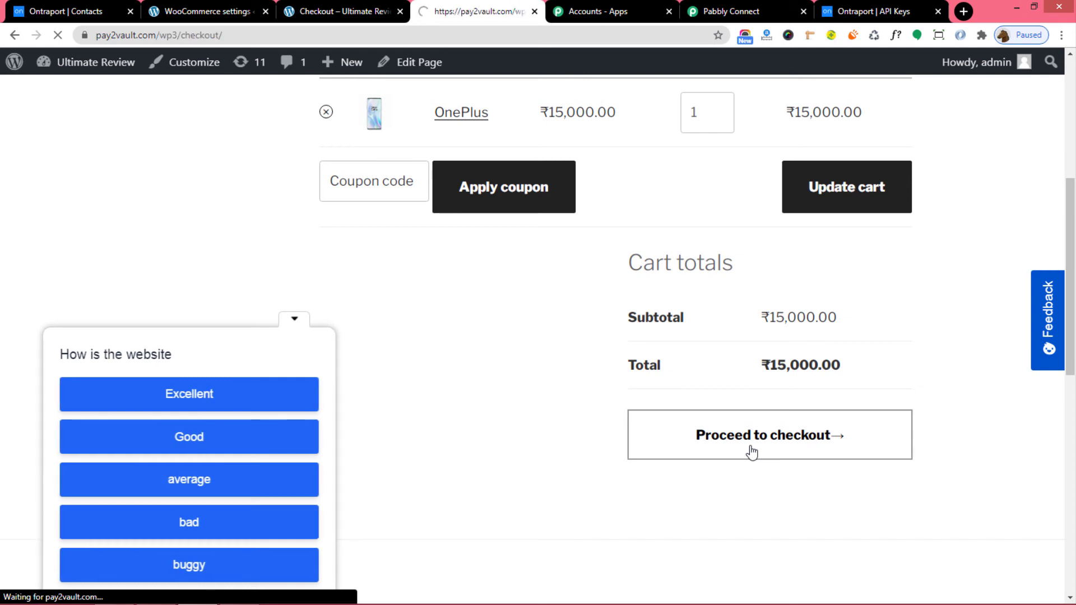
Replace the billing first and last name with the new customer's name.
scroll(555, 418, down, 4)
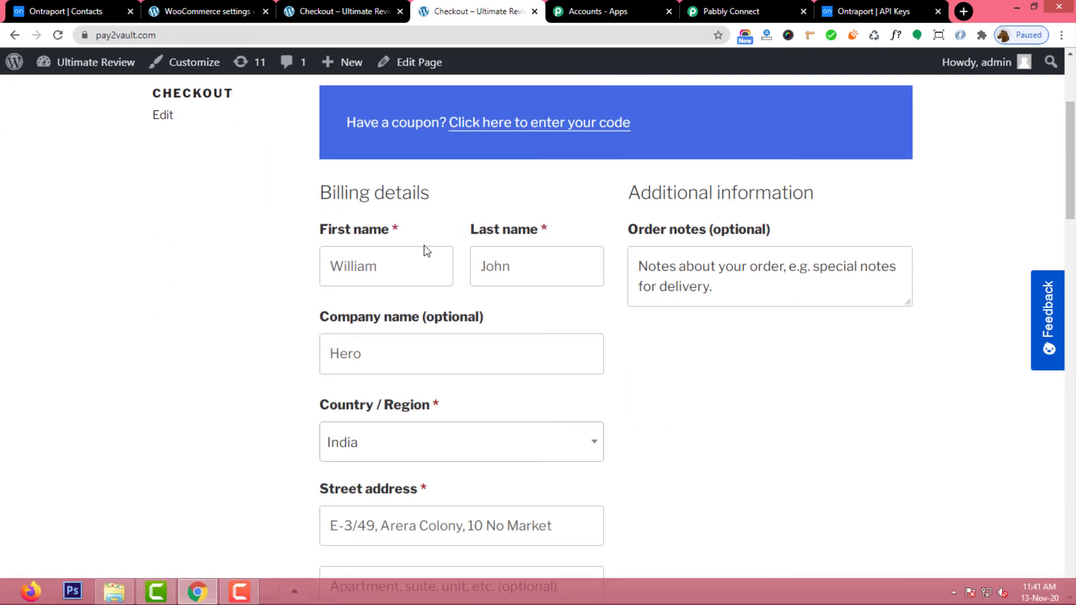
click(391, 262)
drag(390, 264, 312, 276)
key(BackSpace)
drag(536, 270, 463, 294)
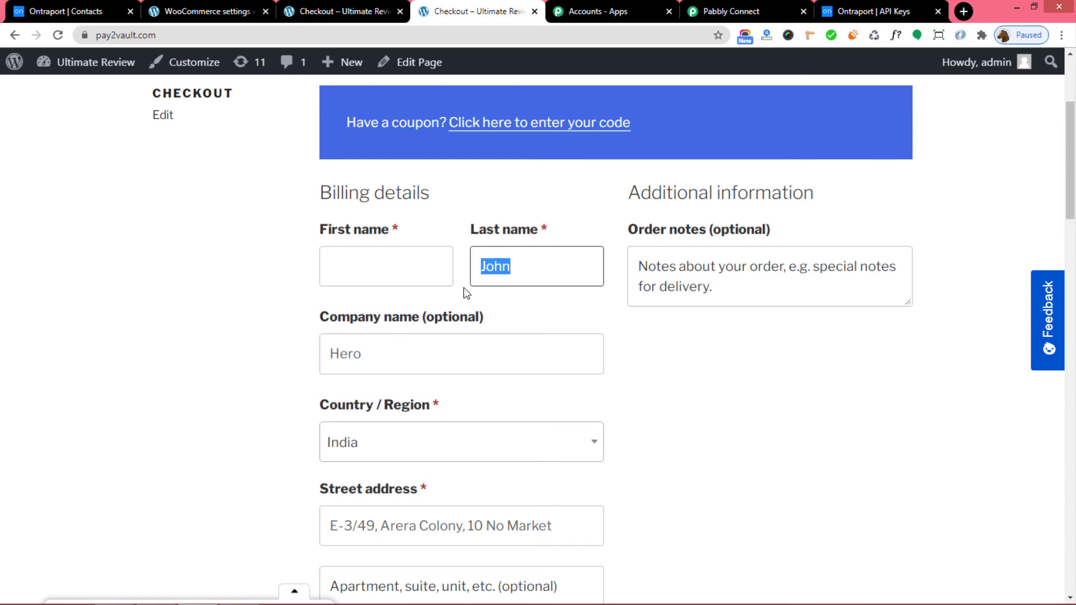
key(BackSpace)
click(357, 273)
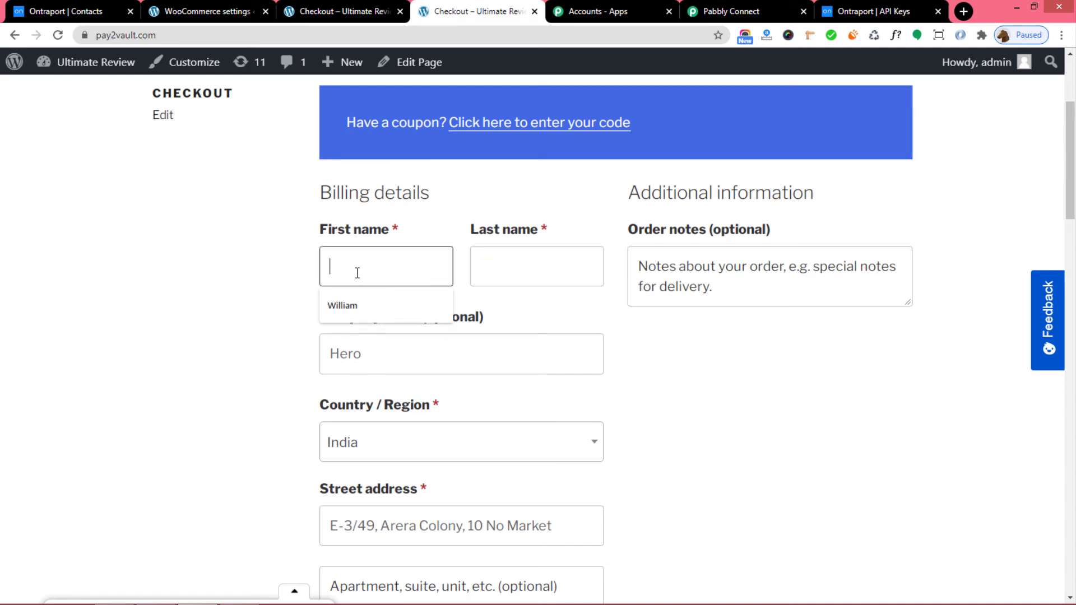
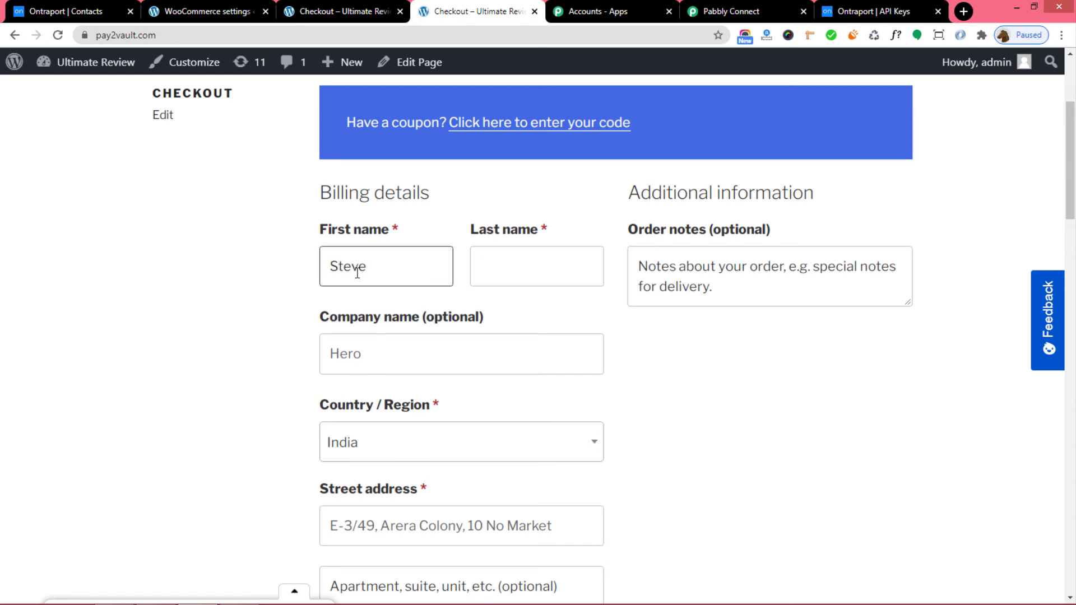
click(502, 277)
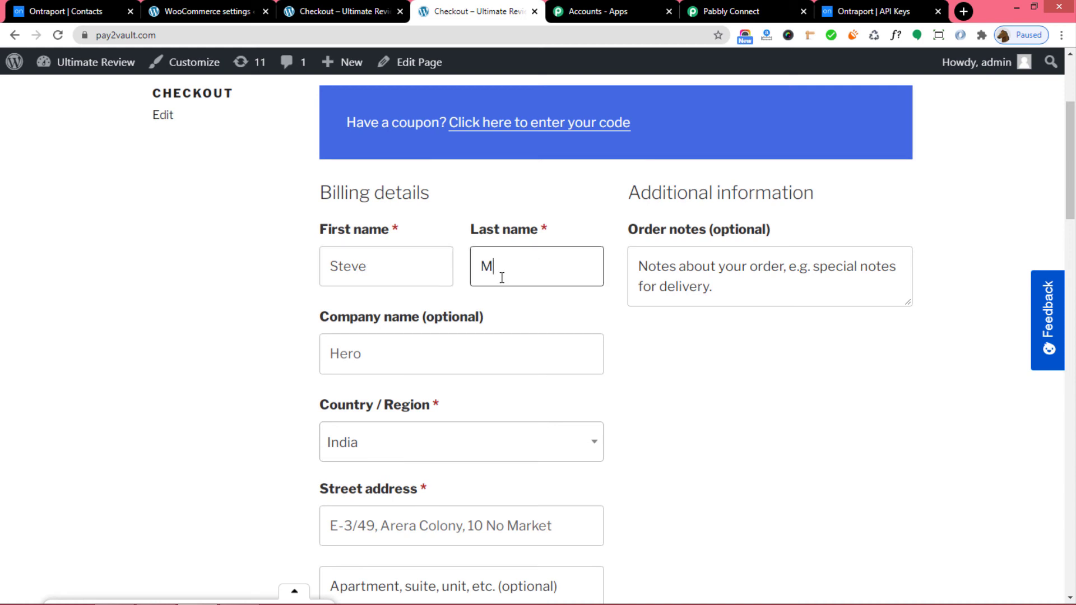
Change the company name to 'Tvs' and enter the new customer's email address.
click(368, 363)
drag(368, 363, 312, 374)
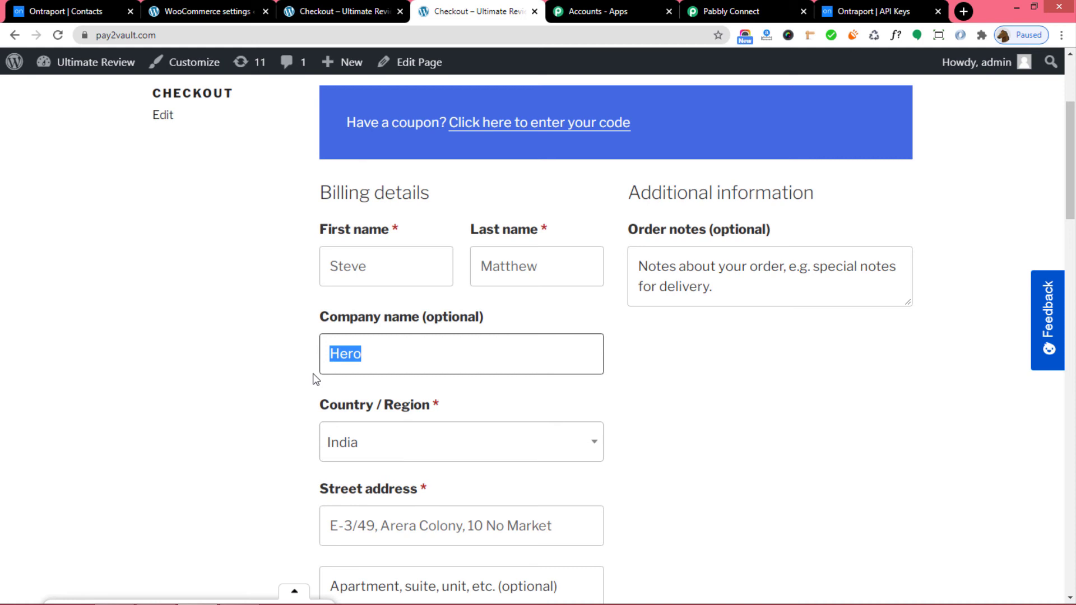
text(Tvs)
scroll(675, 362, down, 1)
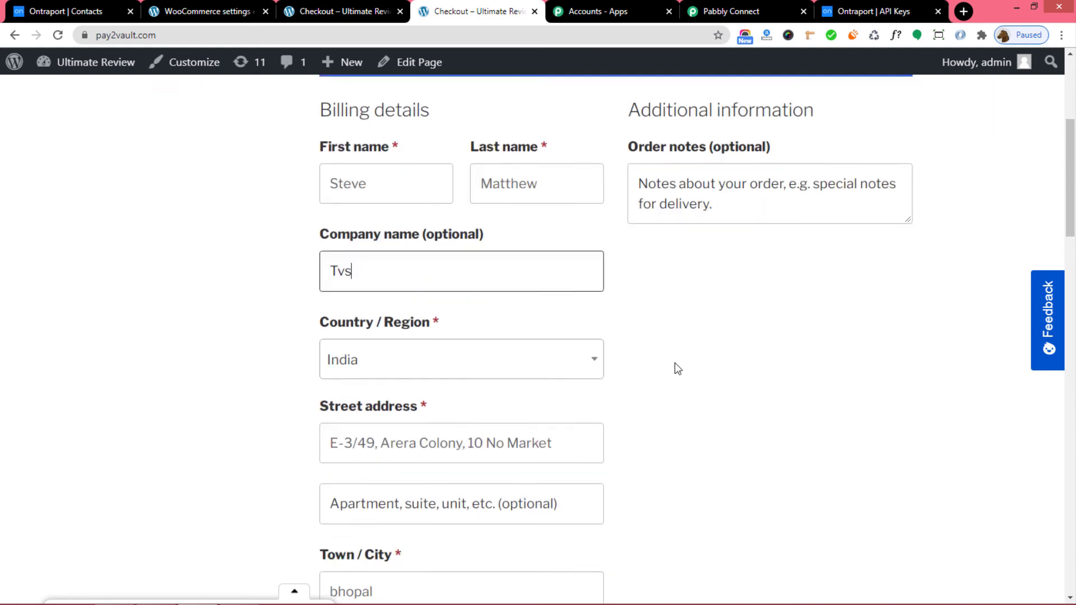
scroll(675, 363, down, 9)
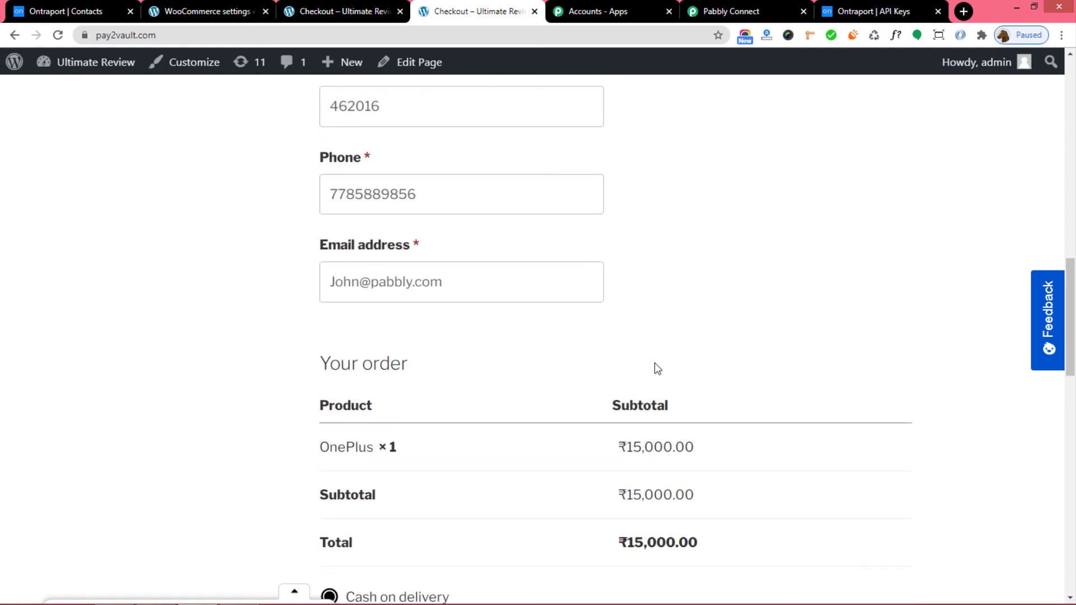
drag(487, 286, 291, 307)
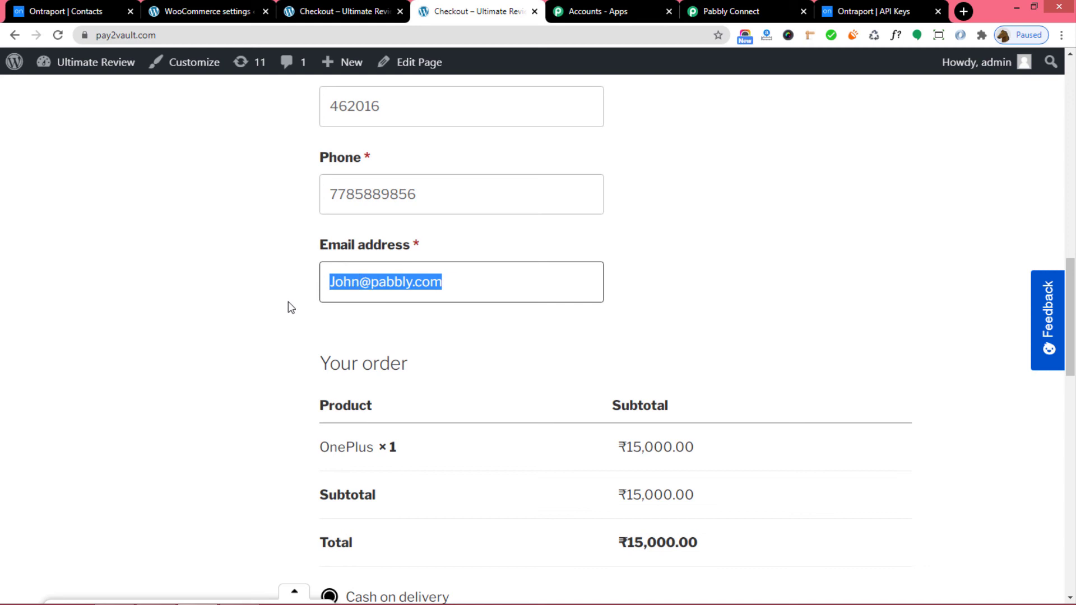
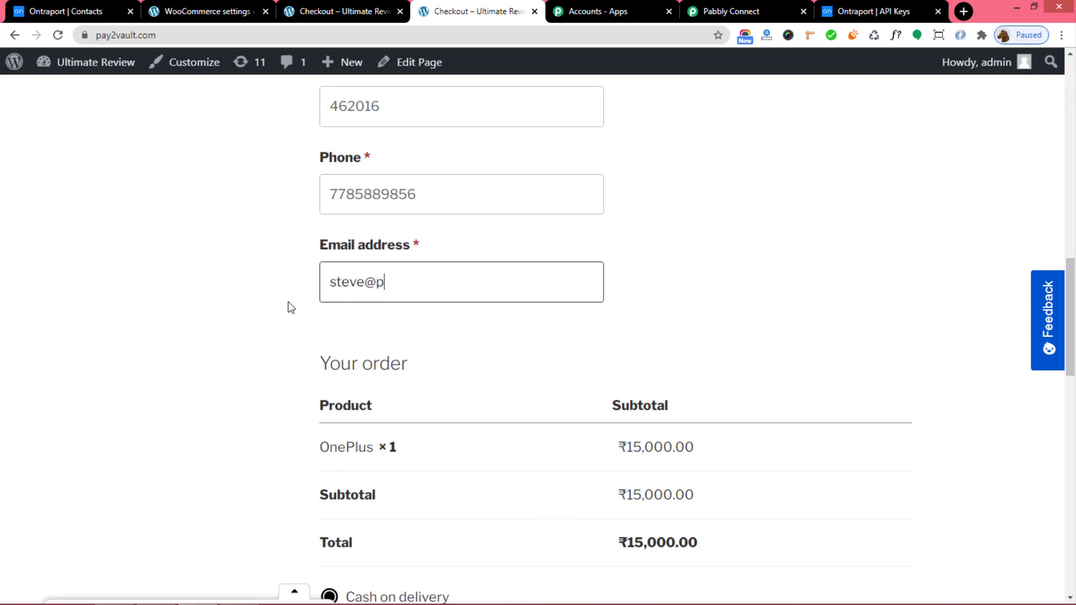
Place the ₹15,000.00 cash-on-delivery order for the OnePlus phone.
scroll(913, 195, down, 2)
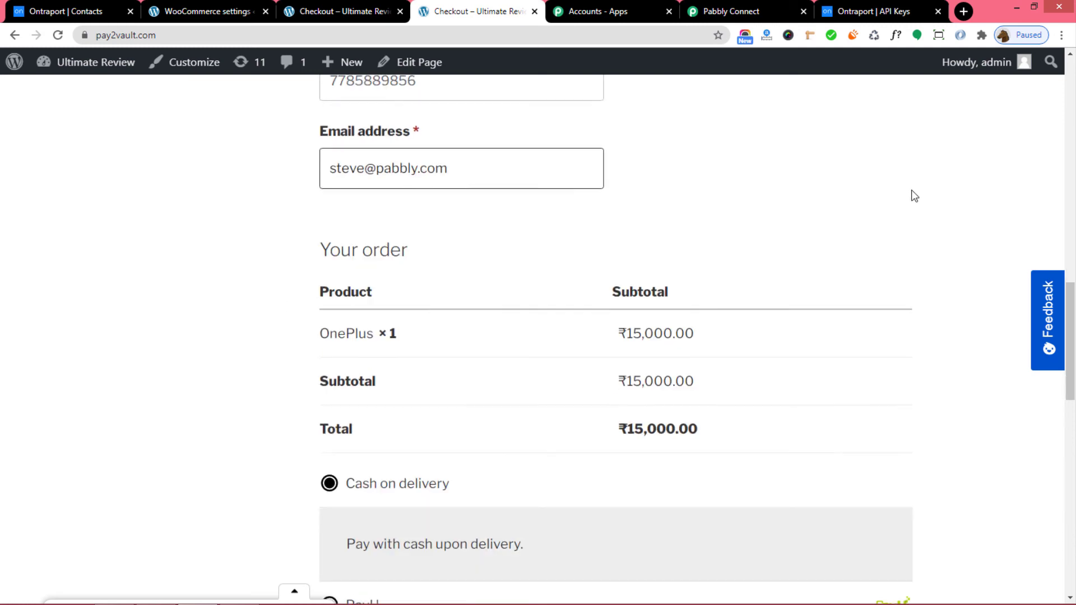
scroll(914, 195, down, 7)
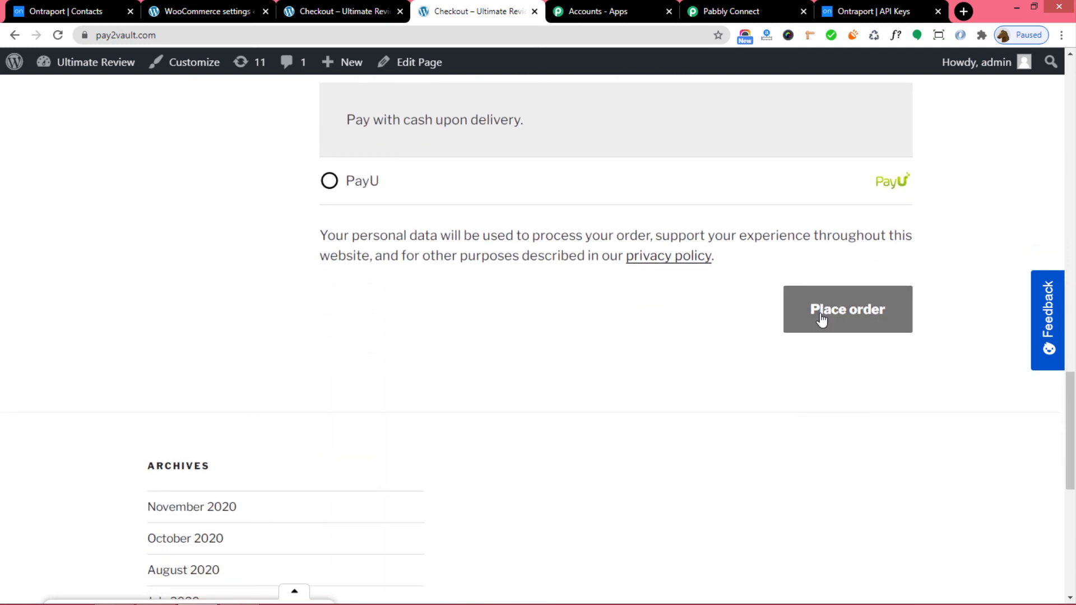
click(821, 319)
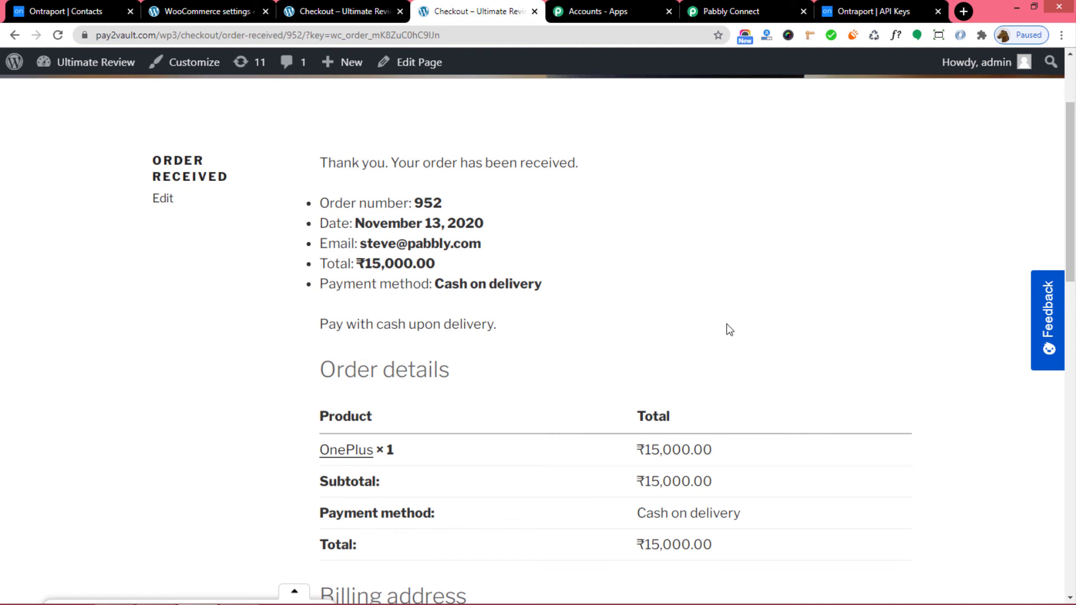
click(72, 12)
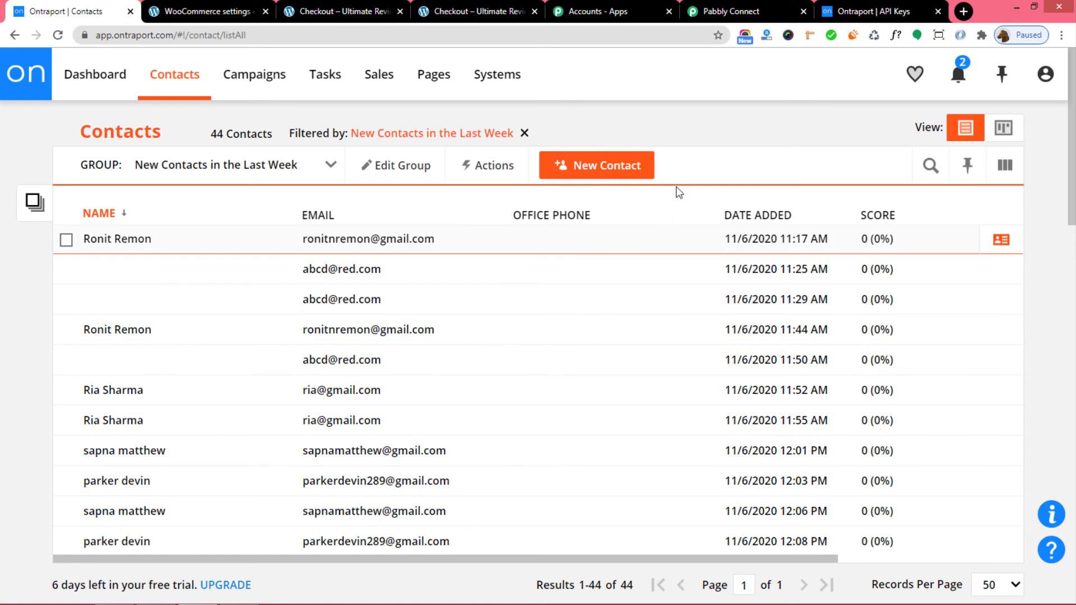
Search Ontraport contacts for the new customer's full name to confirm the contact was created.
click(931, 170)
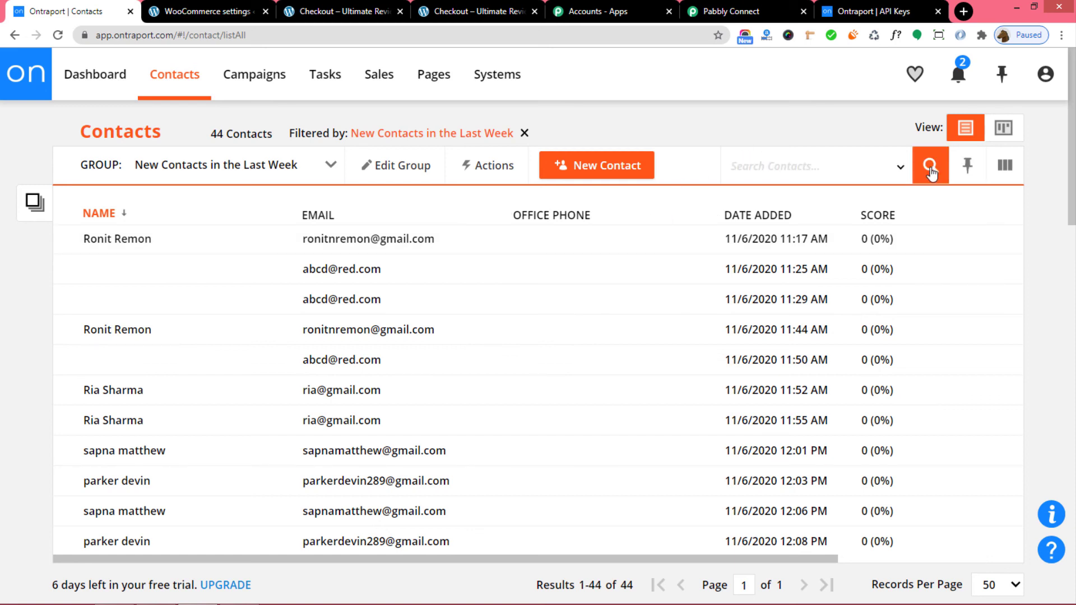
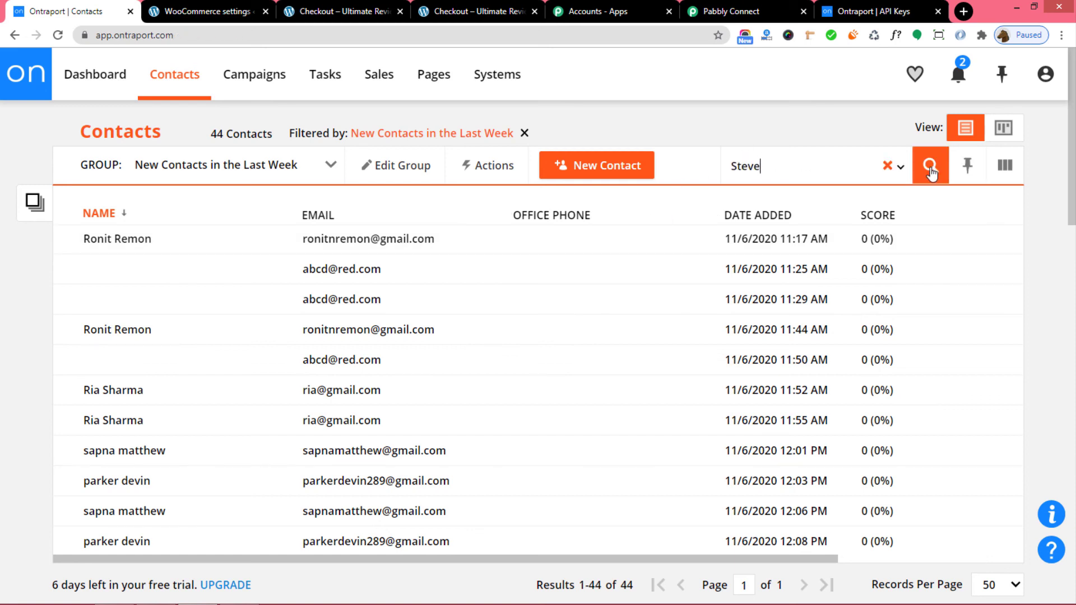
click(931, 173)
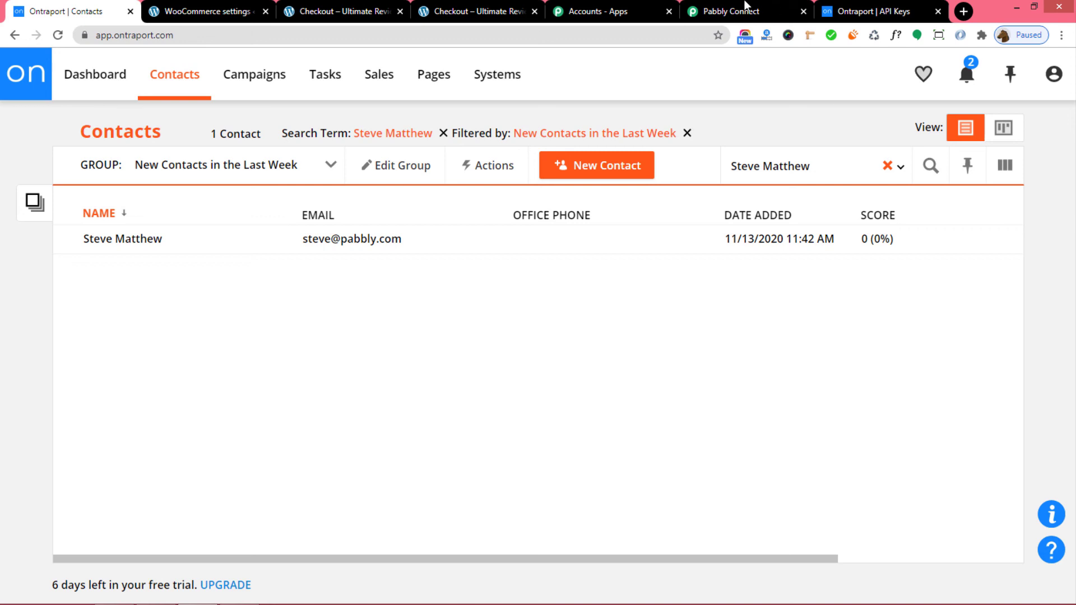
click(729, 11)
Collapse the WooCommerce New Order Created trigger so both workflow steps show collapsed.
scroll(947, 376, up, 20)
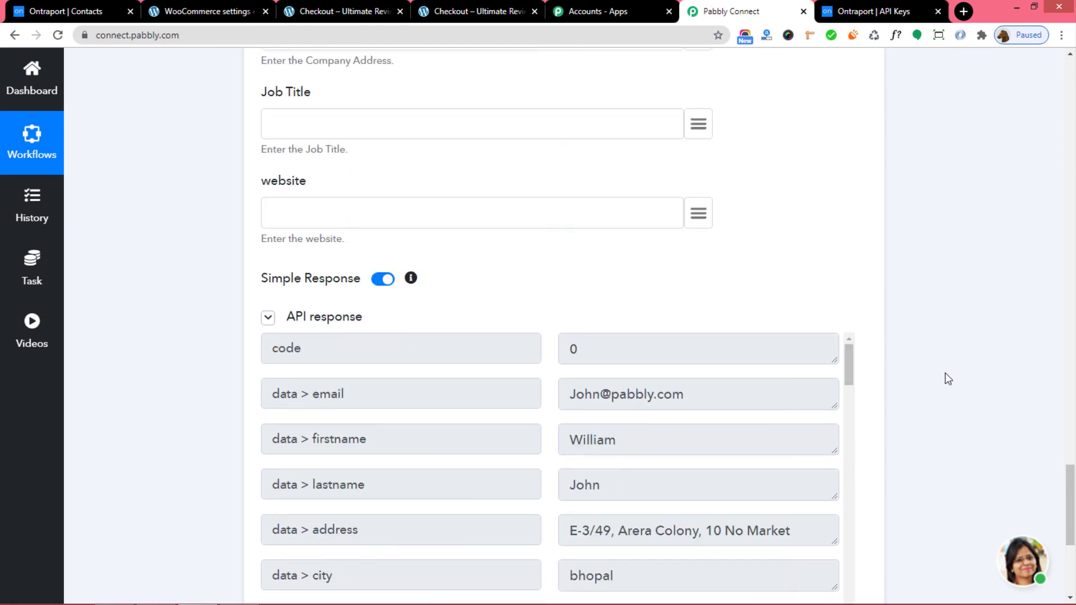
scroll(949, 379, up, 14)
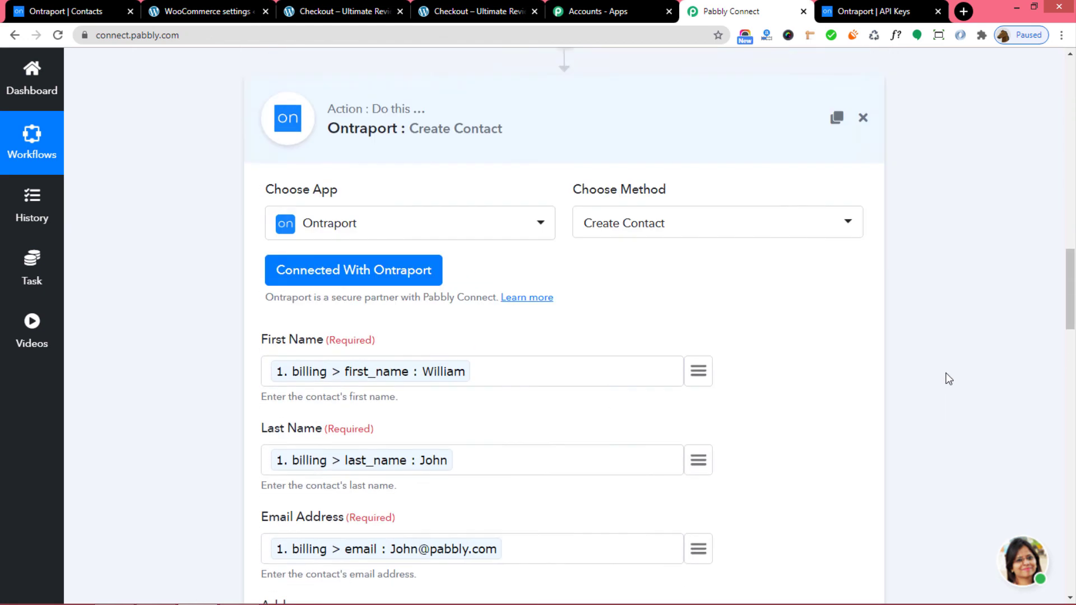
scroll(1034, 383, up, 13)
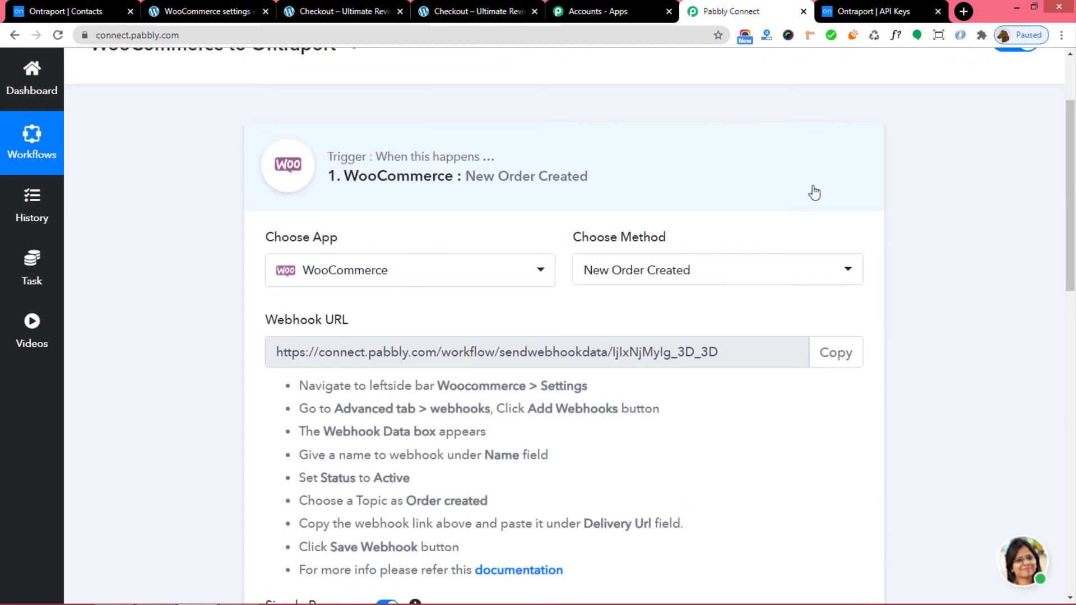
click(812, 192)
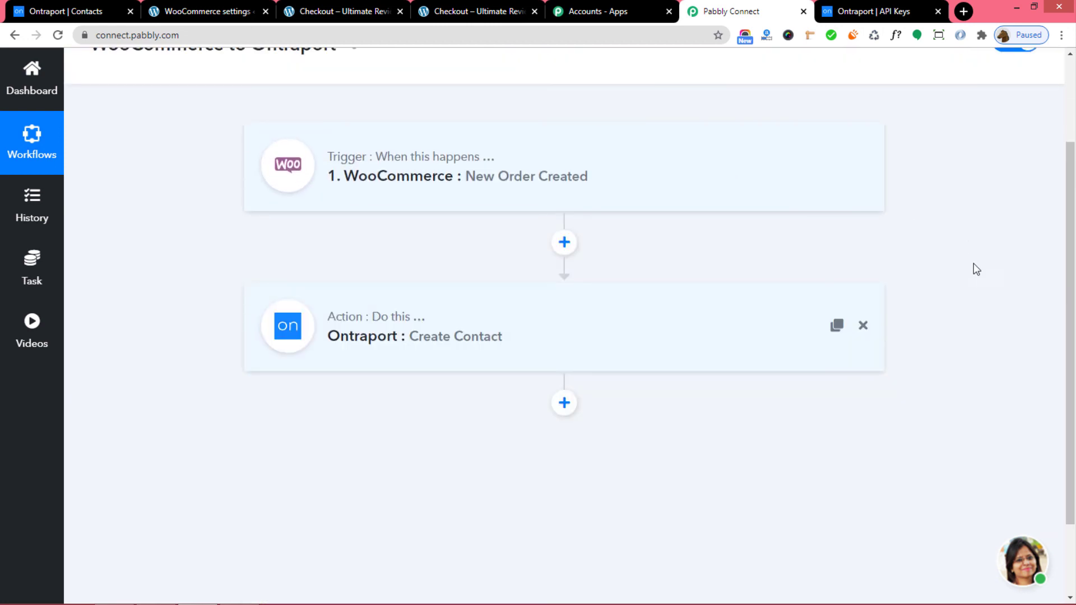